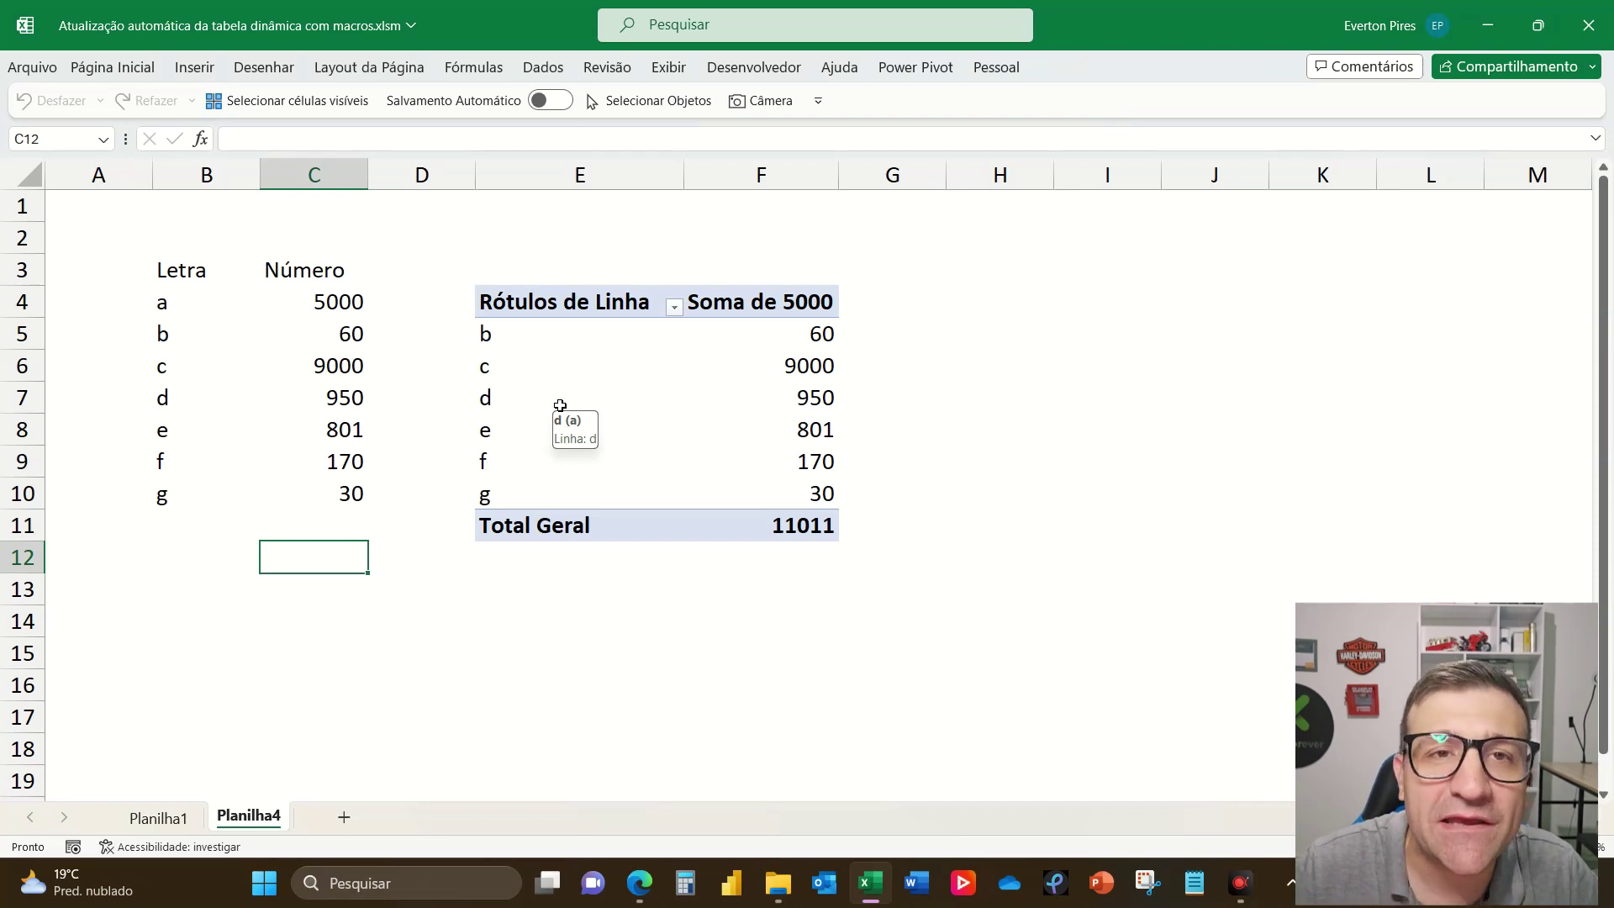
# Step: Refresh the pivot table from the Análise de Tabela Dinâmica ribbon, then via its right-click Atualizar
pyautogui.click(602, 382)
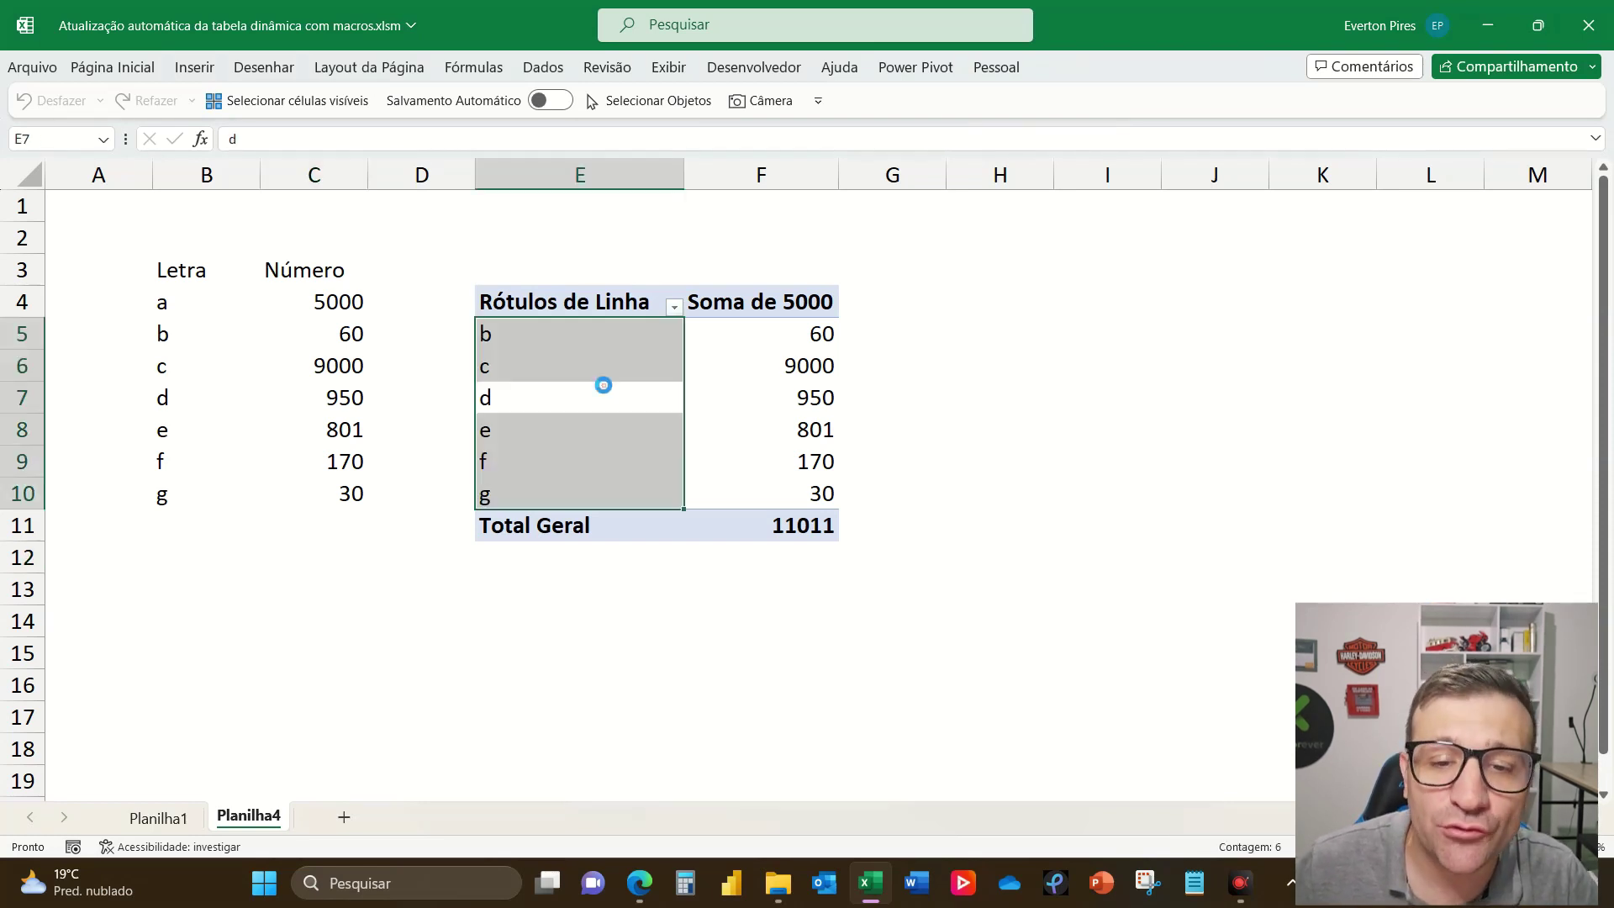
pyautogui.click(602, 379)
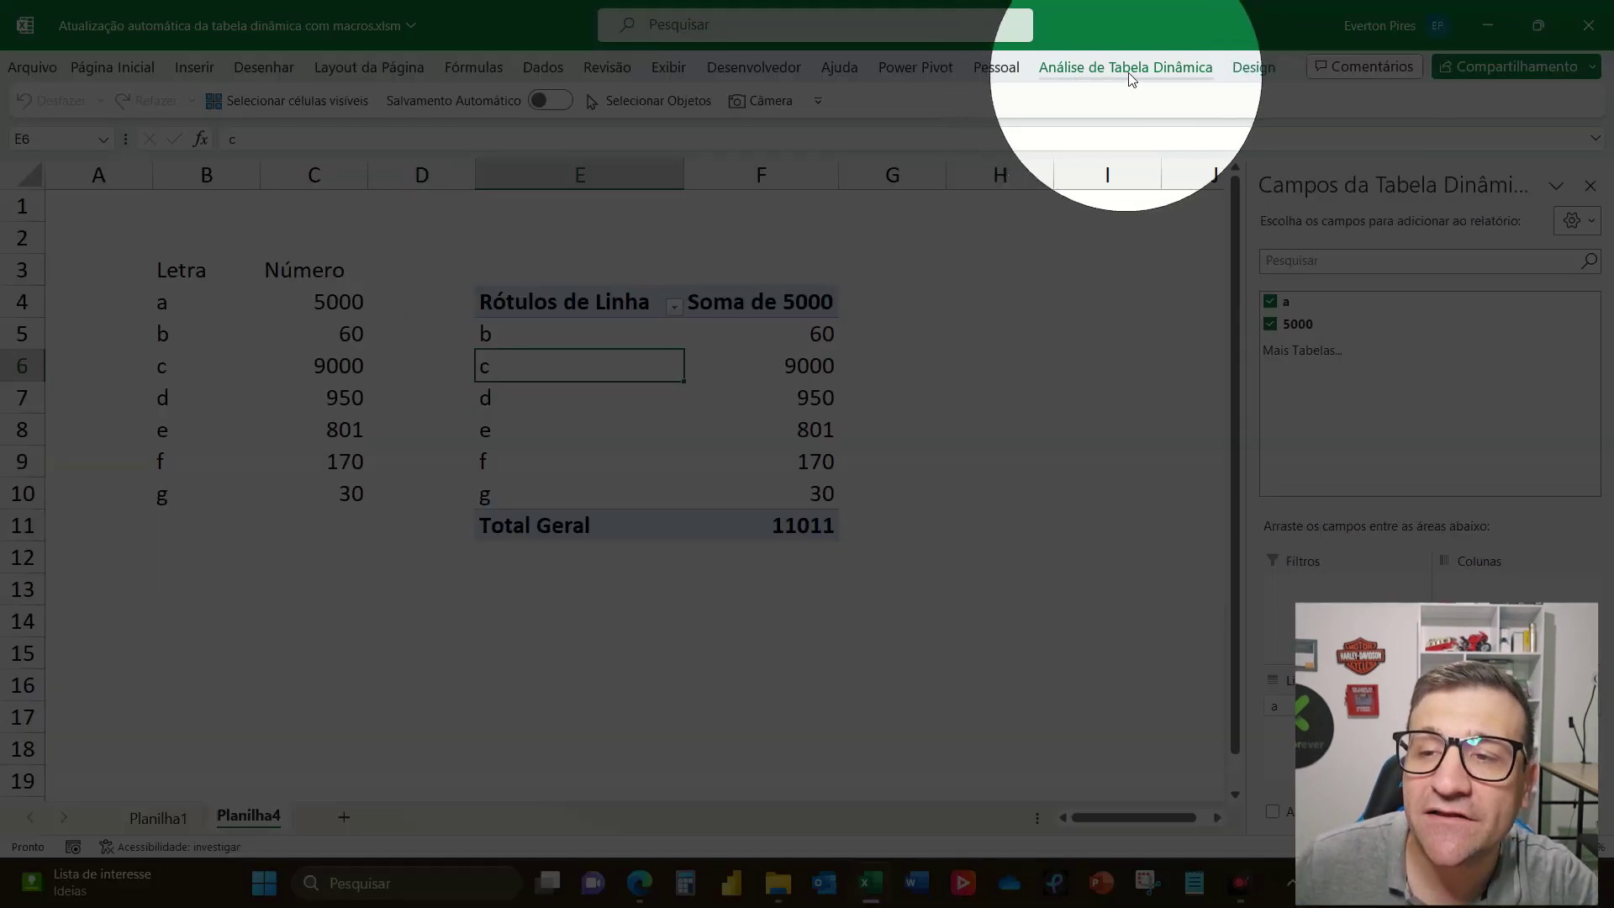
pyautogui.click(1129, 74)
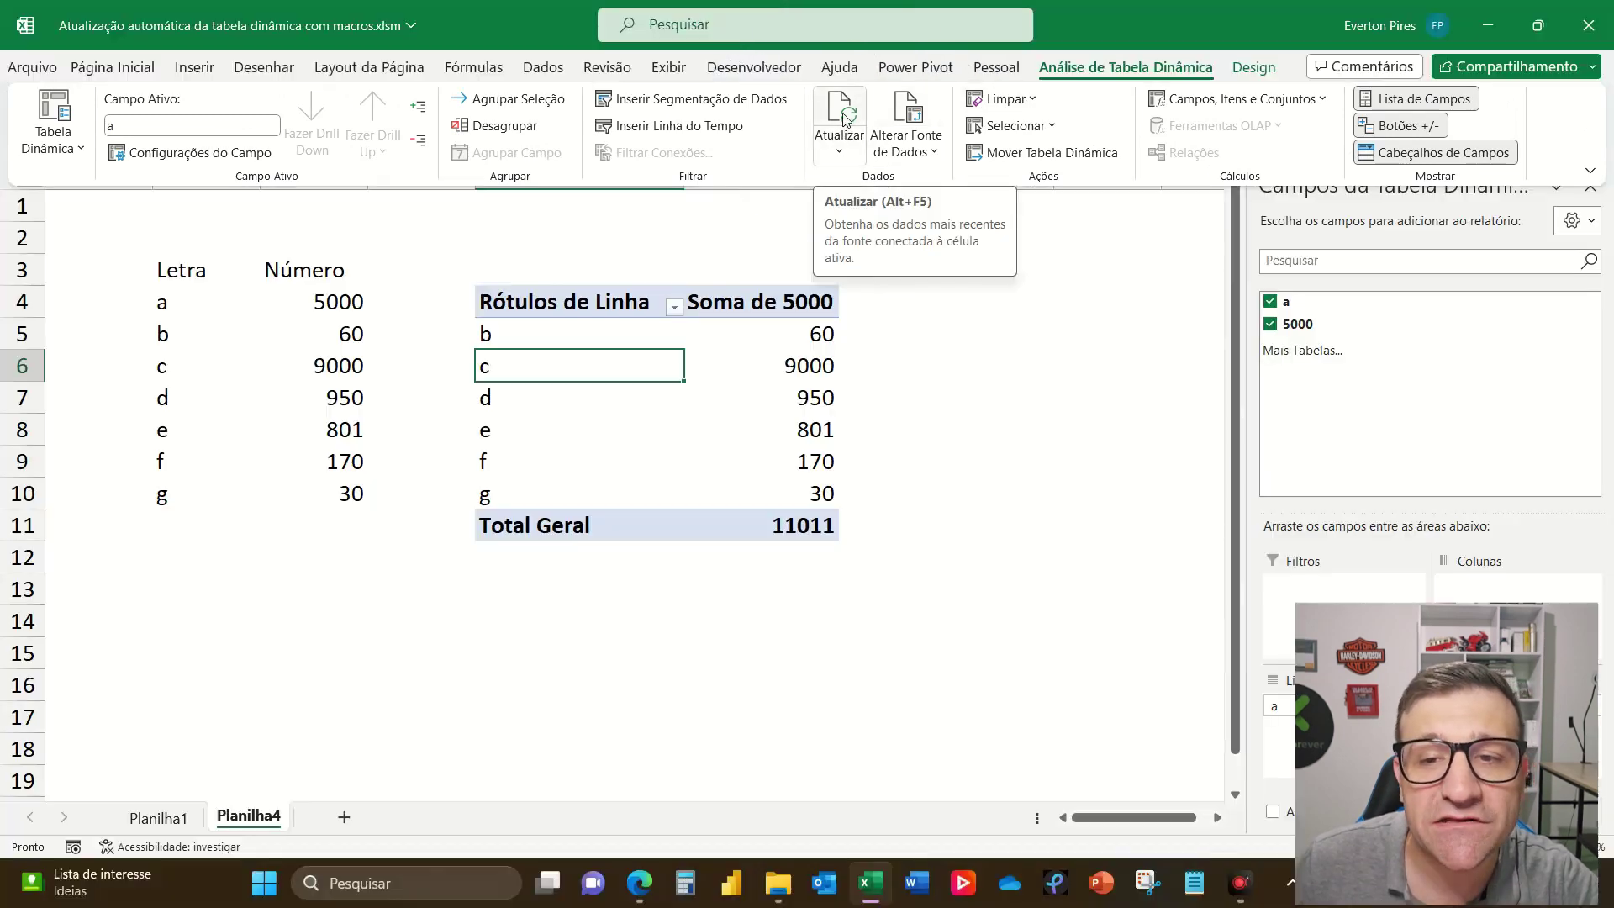
pyautogui.click(842, 115)
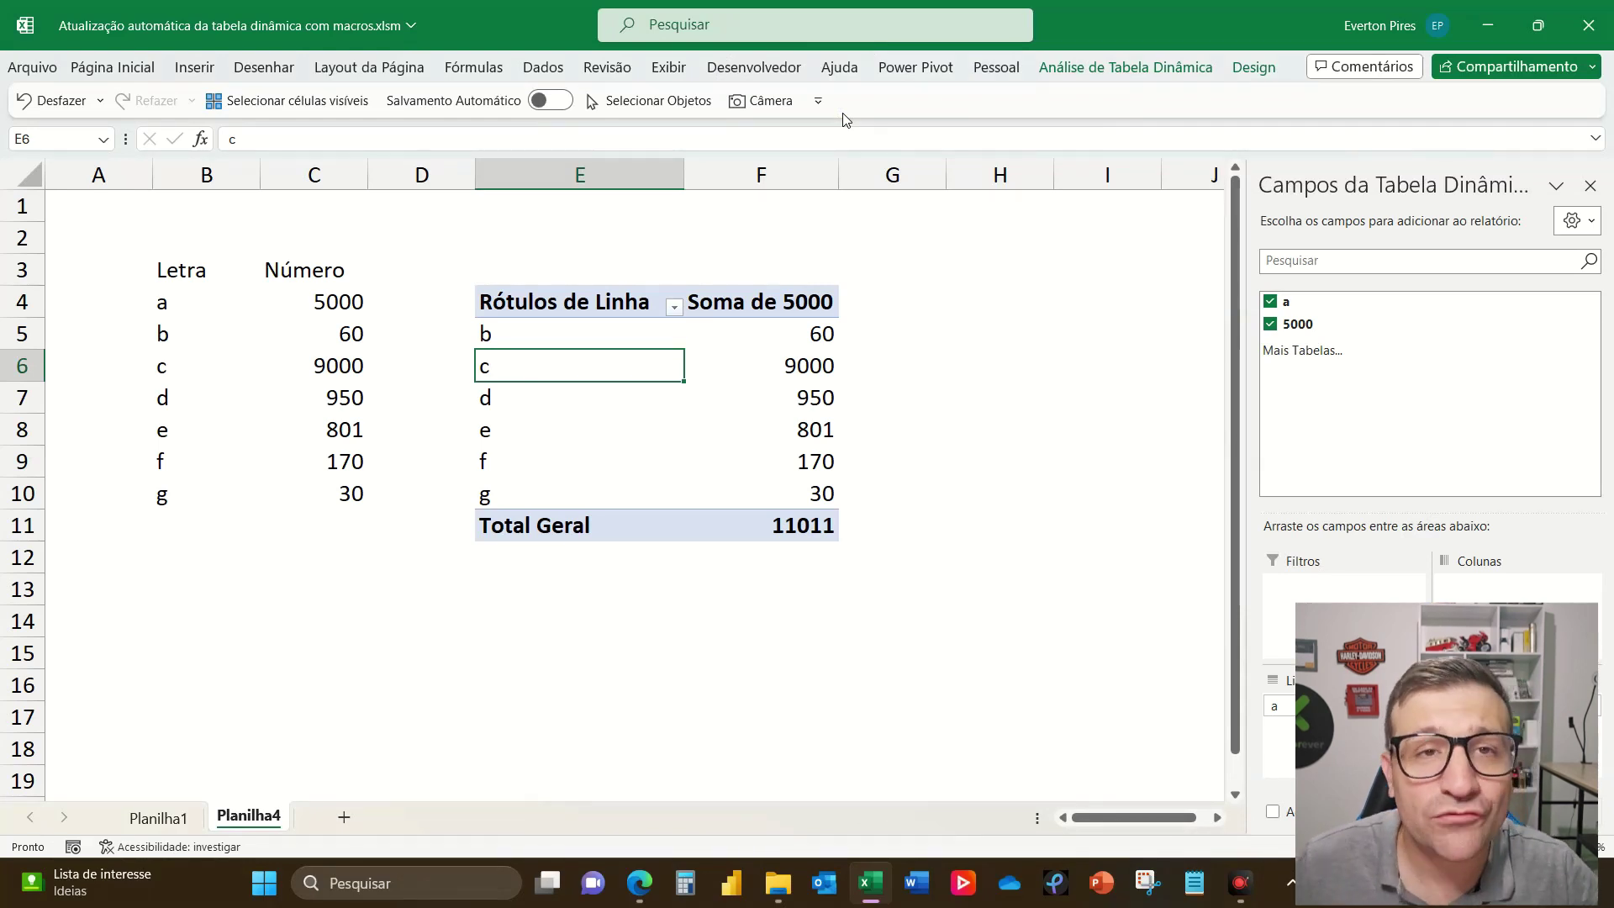
pyautogui.rightClick(596, 365)
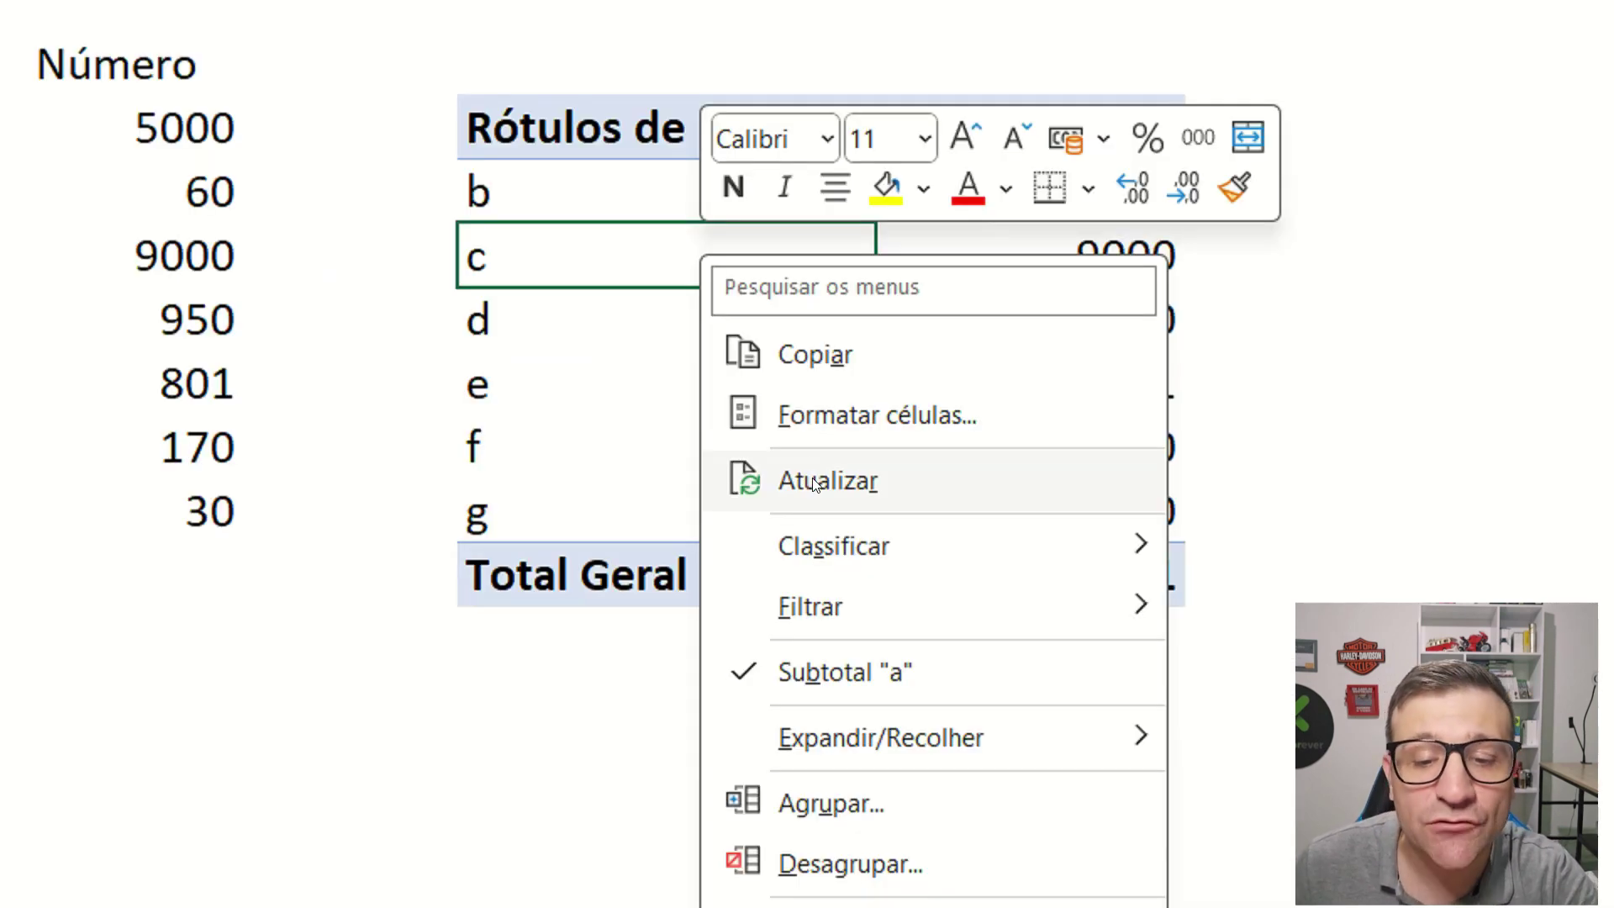
pyautogui.click(651, 471)
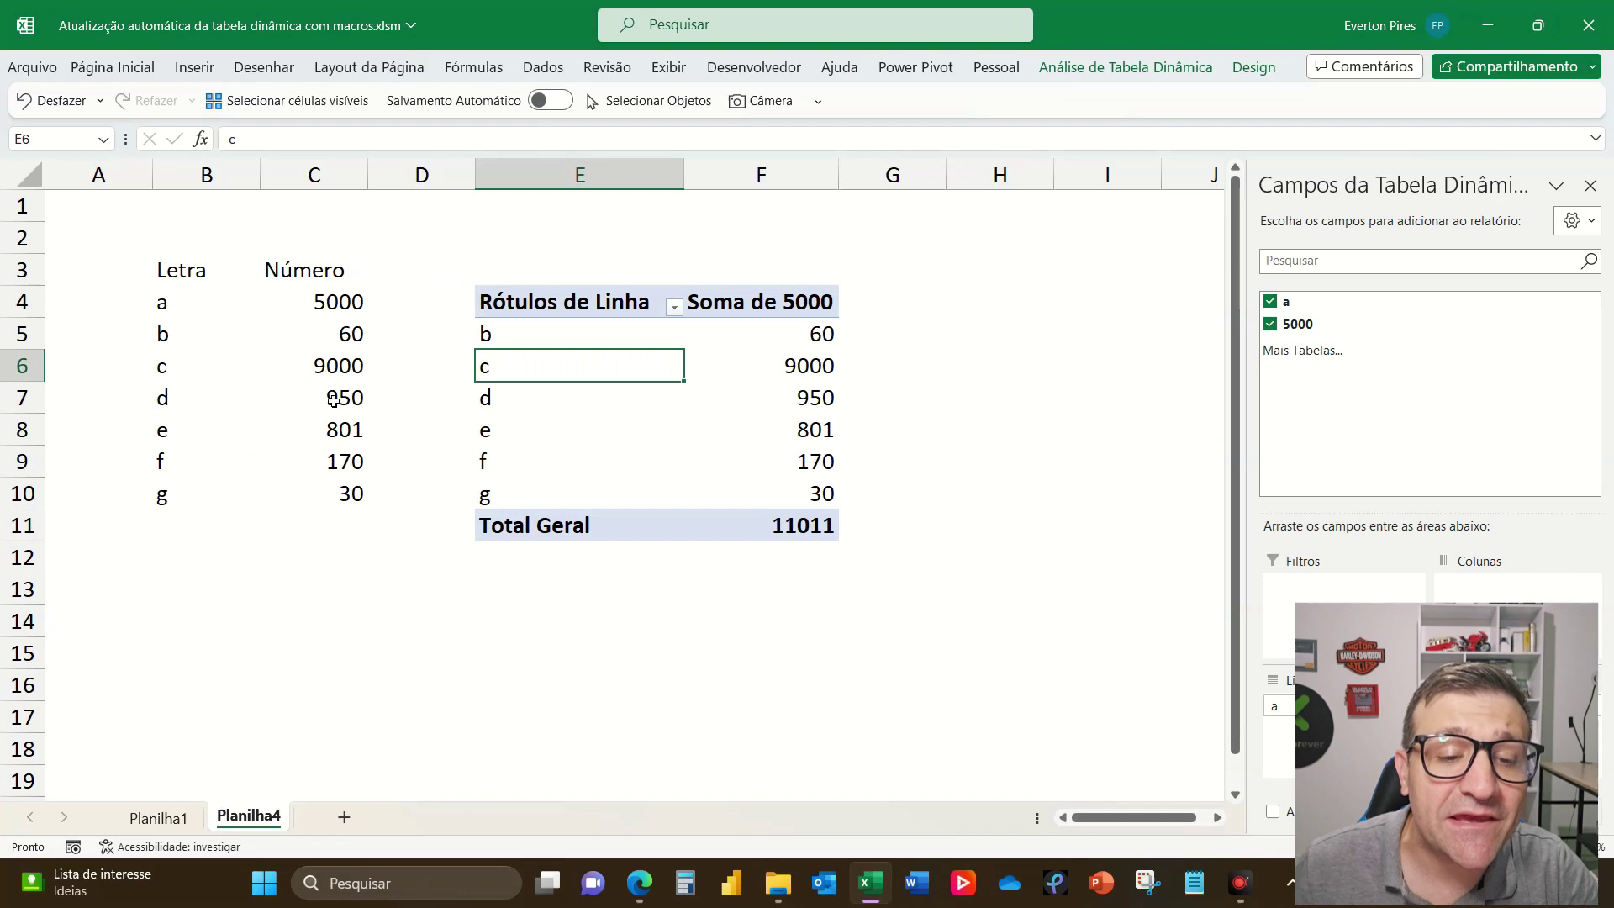
# Step: Change d's number in cell C7 from 950 to 15000
pyautogui.click(332, 400)
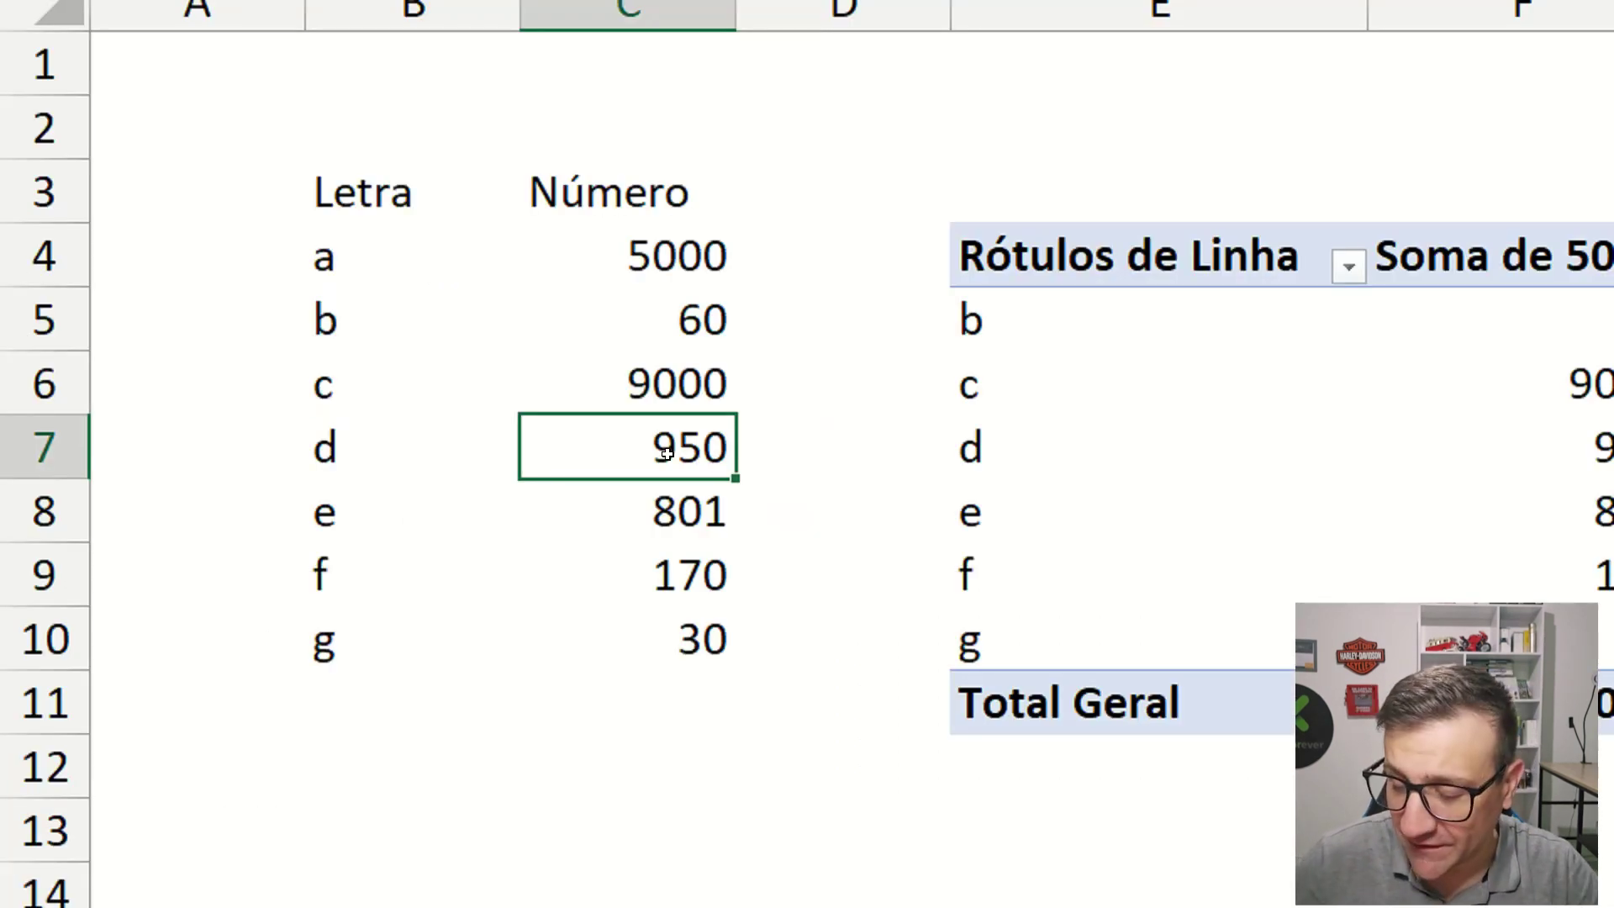
pyautogui.write('150')
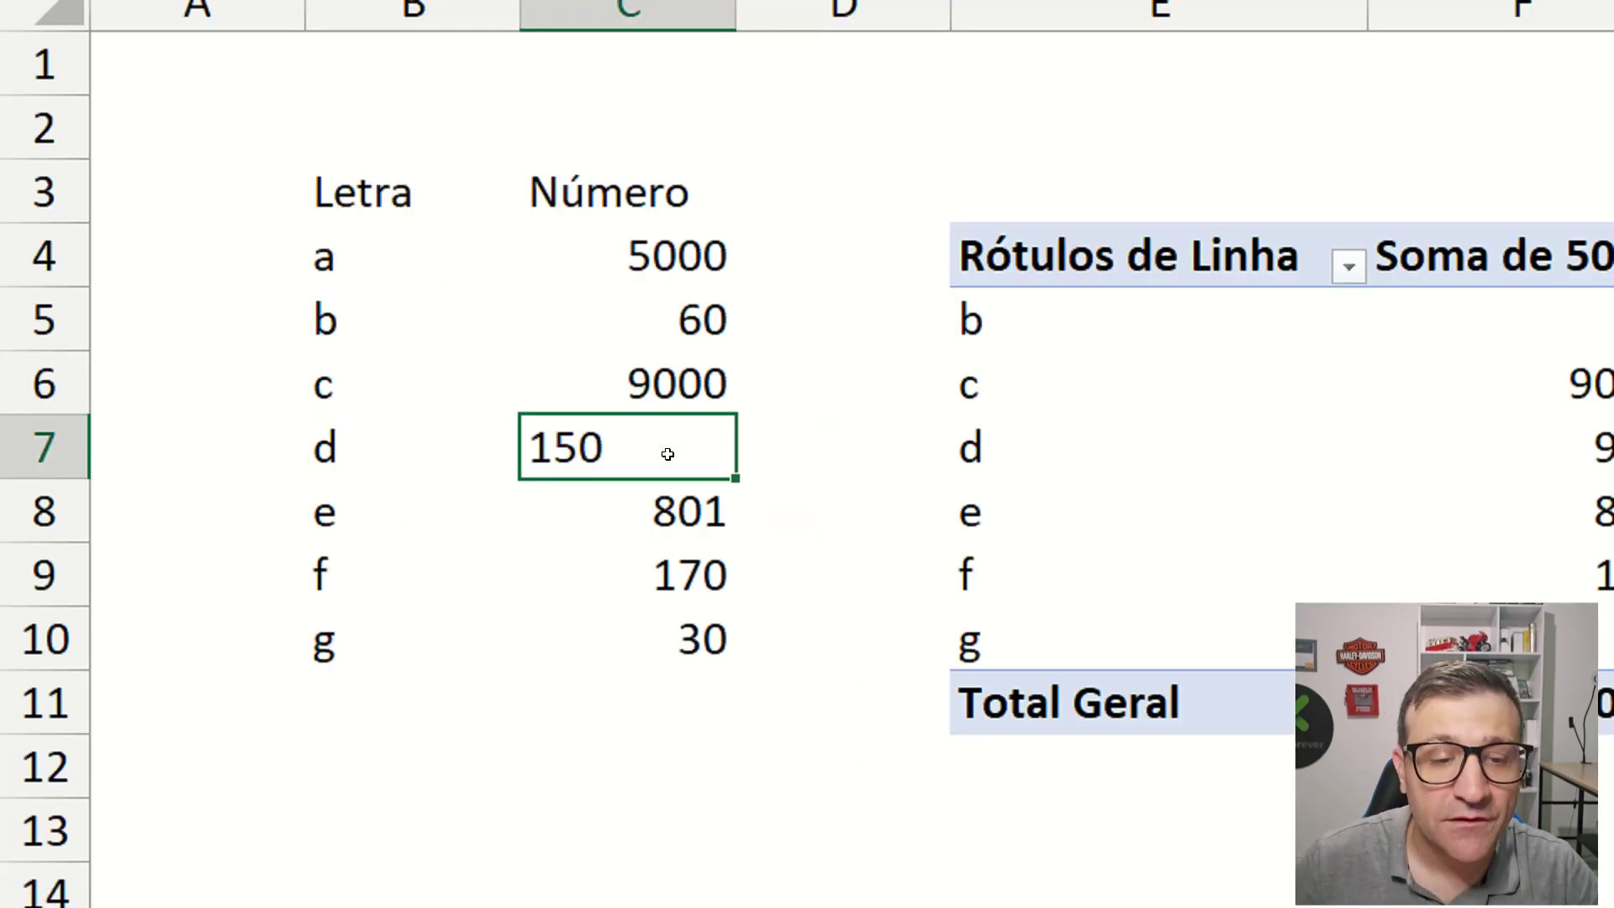
pyautogui.write('00')
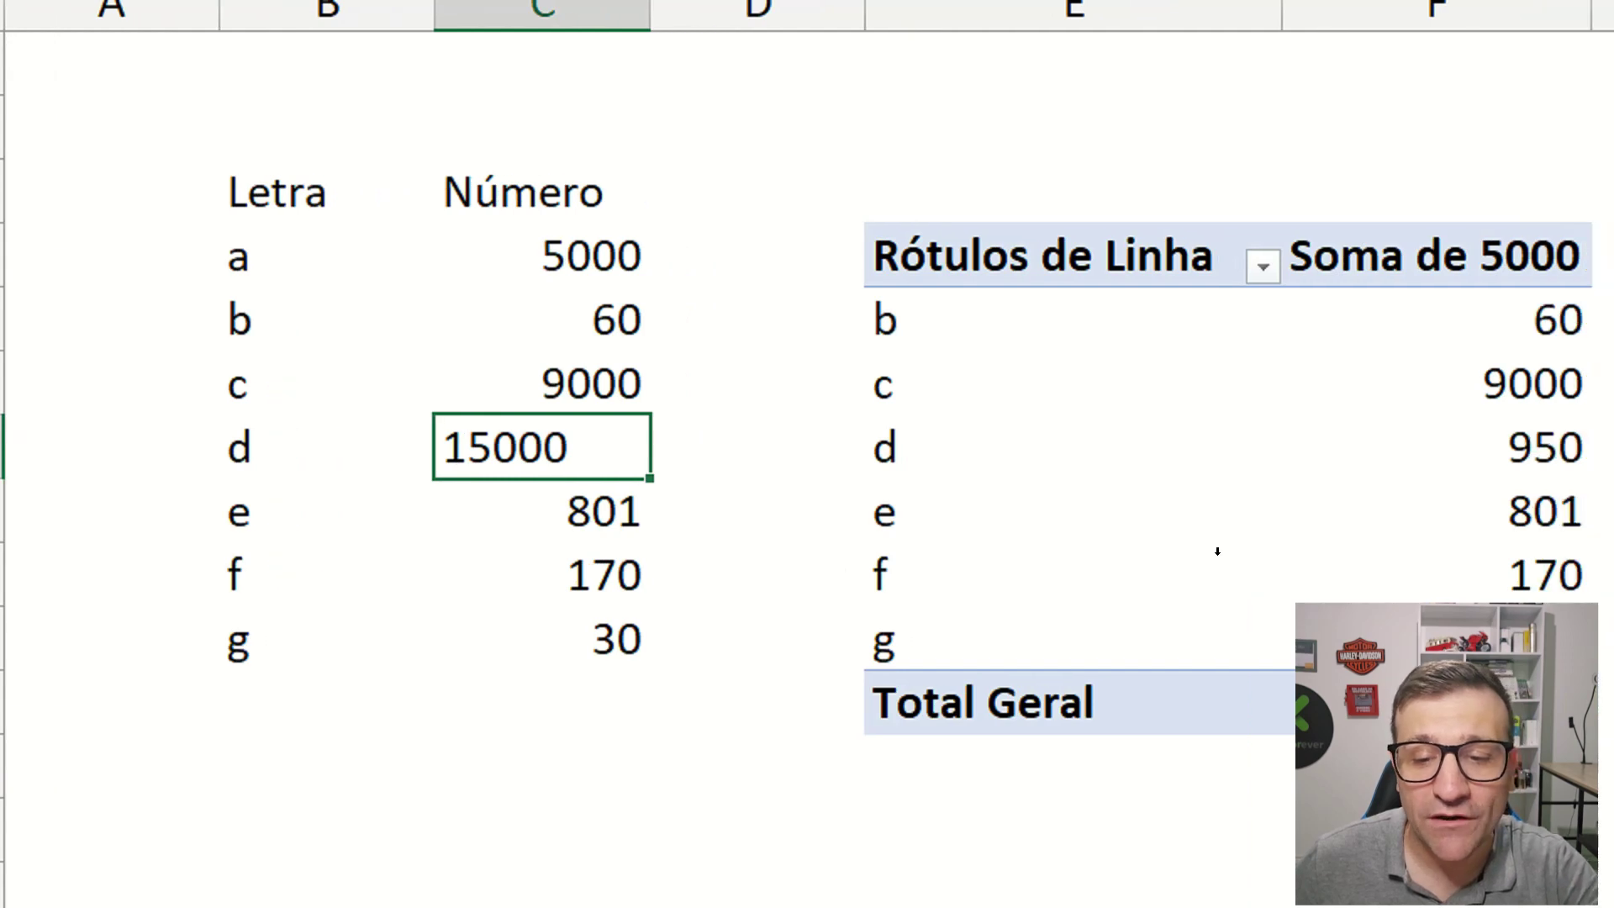
pyautogui.press('Return')
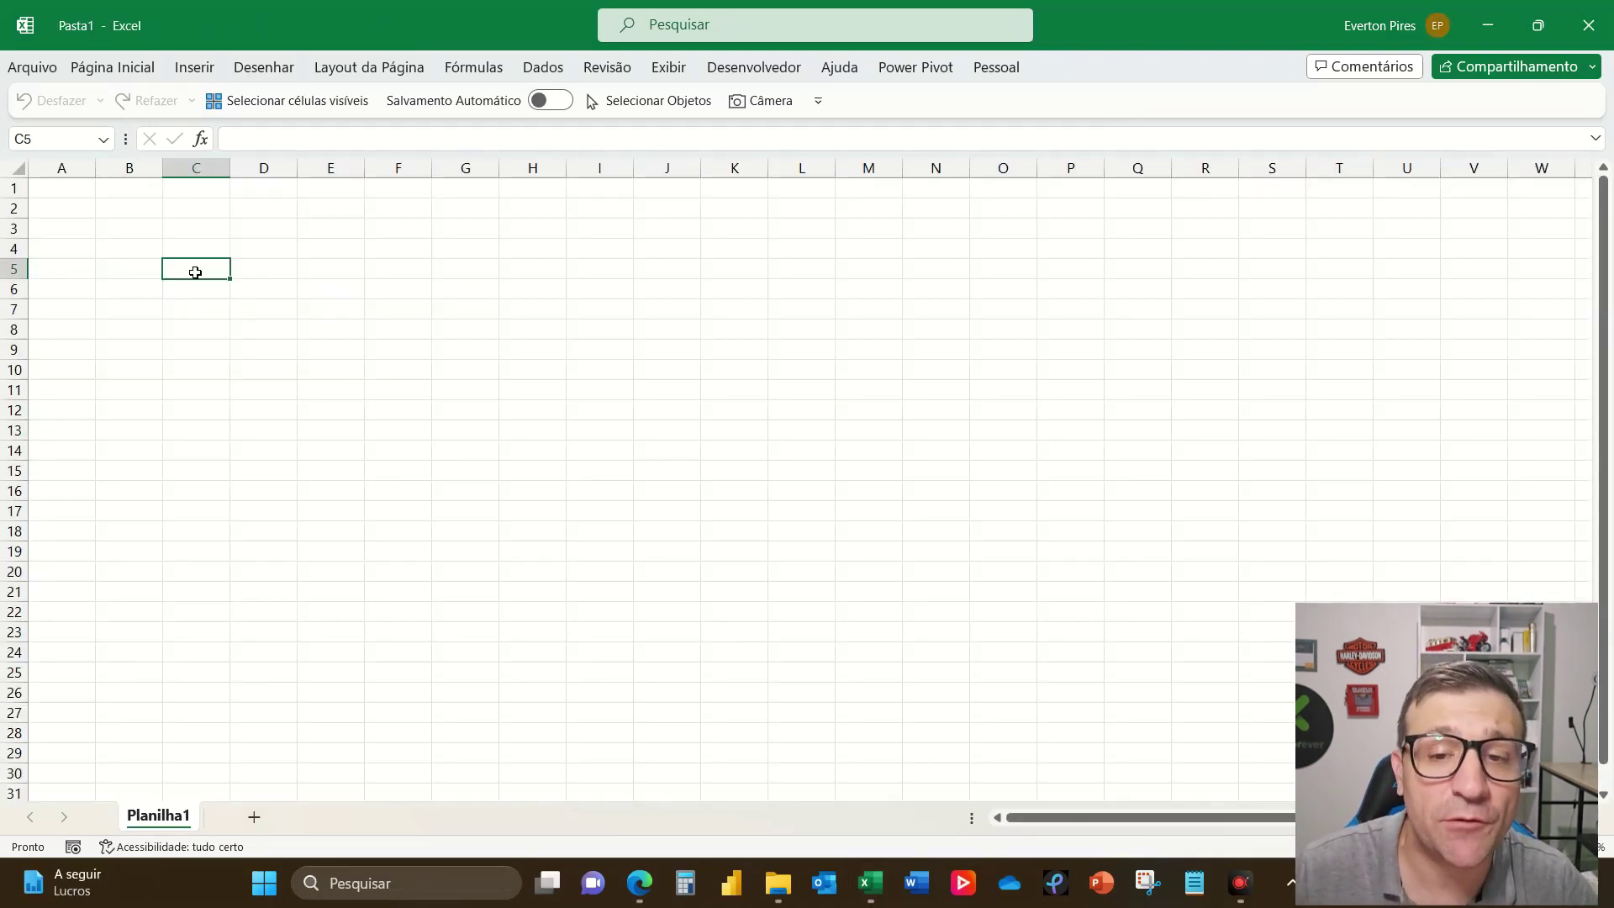
# Step: Enter letters A–E in C5:C9 and values 5, 10, 20, 25, 30 in D5:D9
pyautogui.doubleClick(195, 272)
pyautogui.write('a')
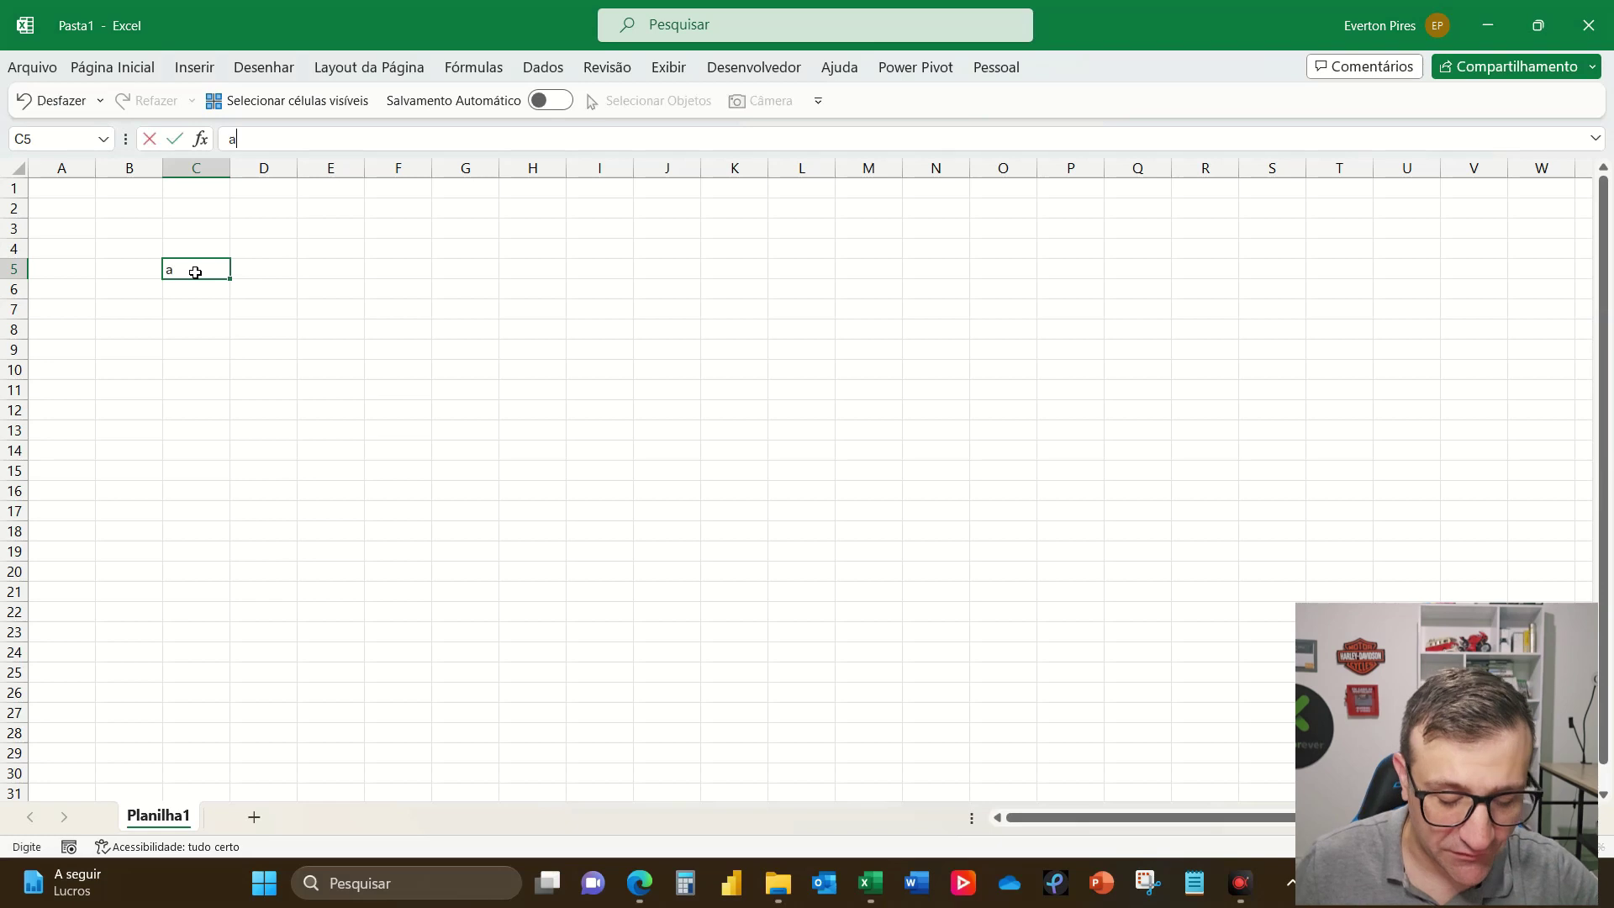
pyautogui.press('Return')
pyautogui.click(195, 273)
pyautogui.write('A ')
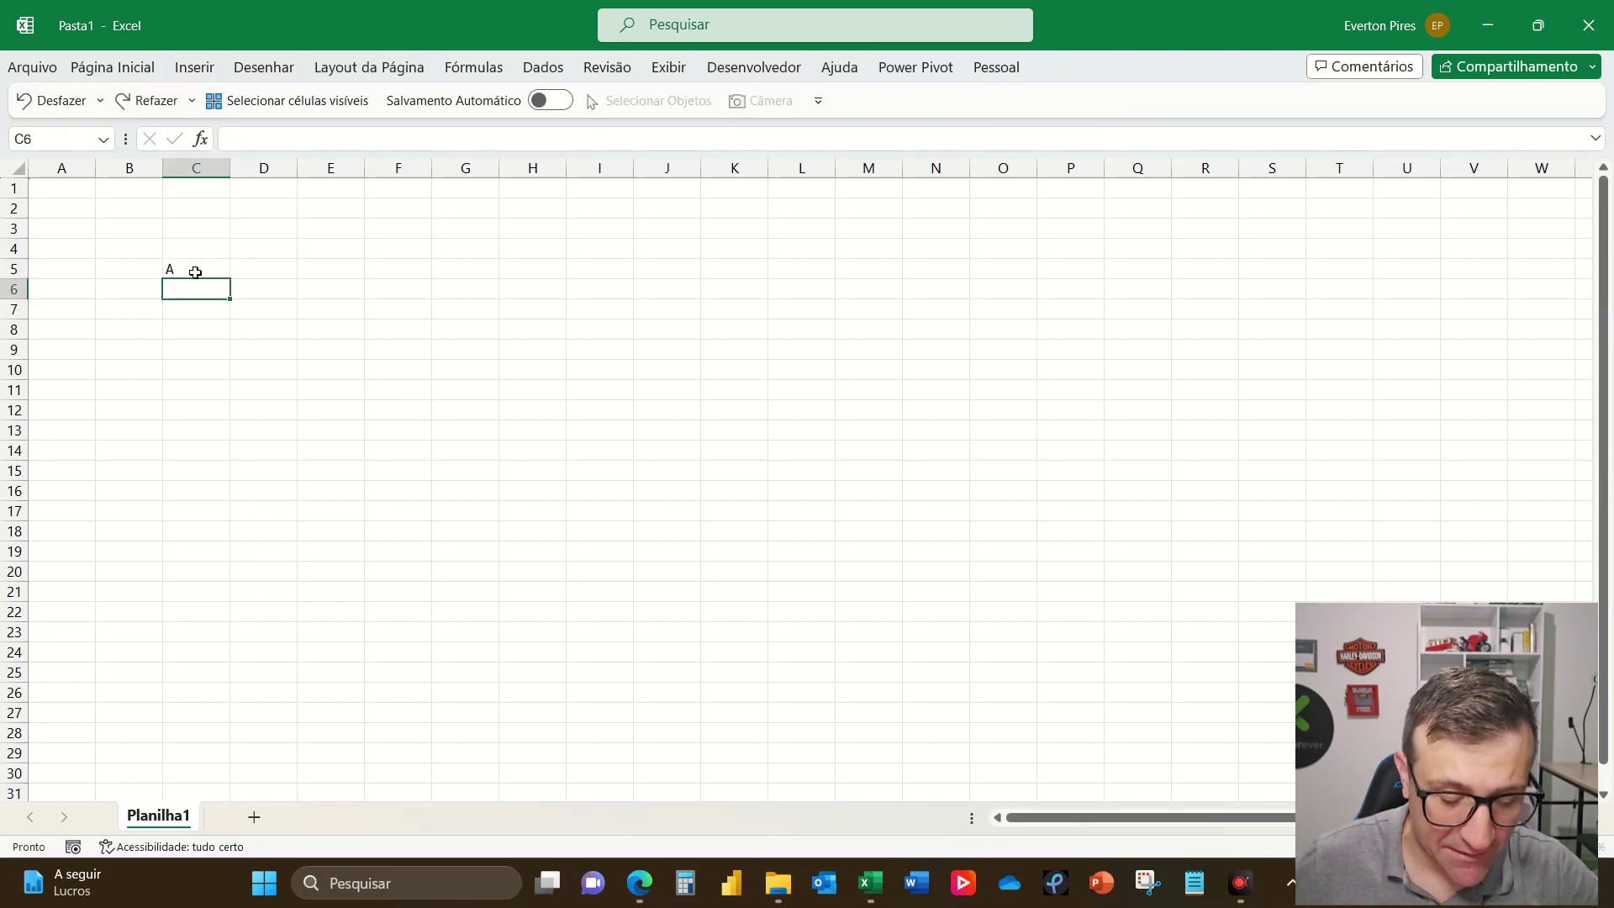
pyautogui.write('B C D E')
pyautogui.press('Right')
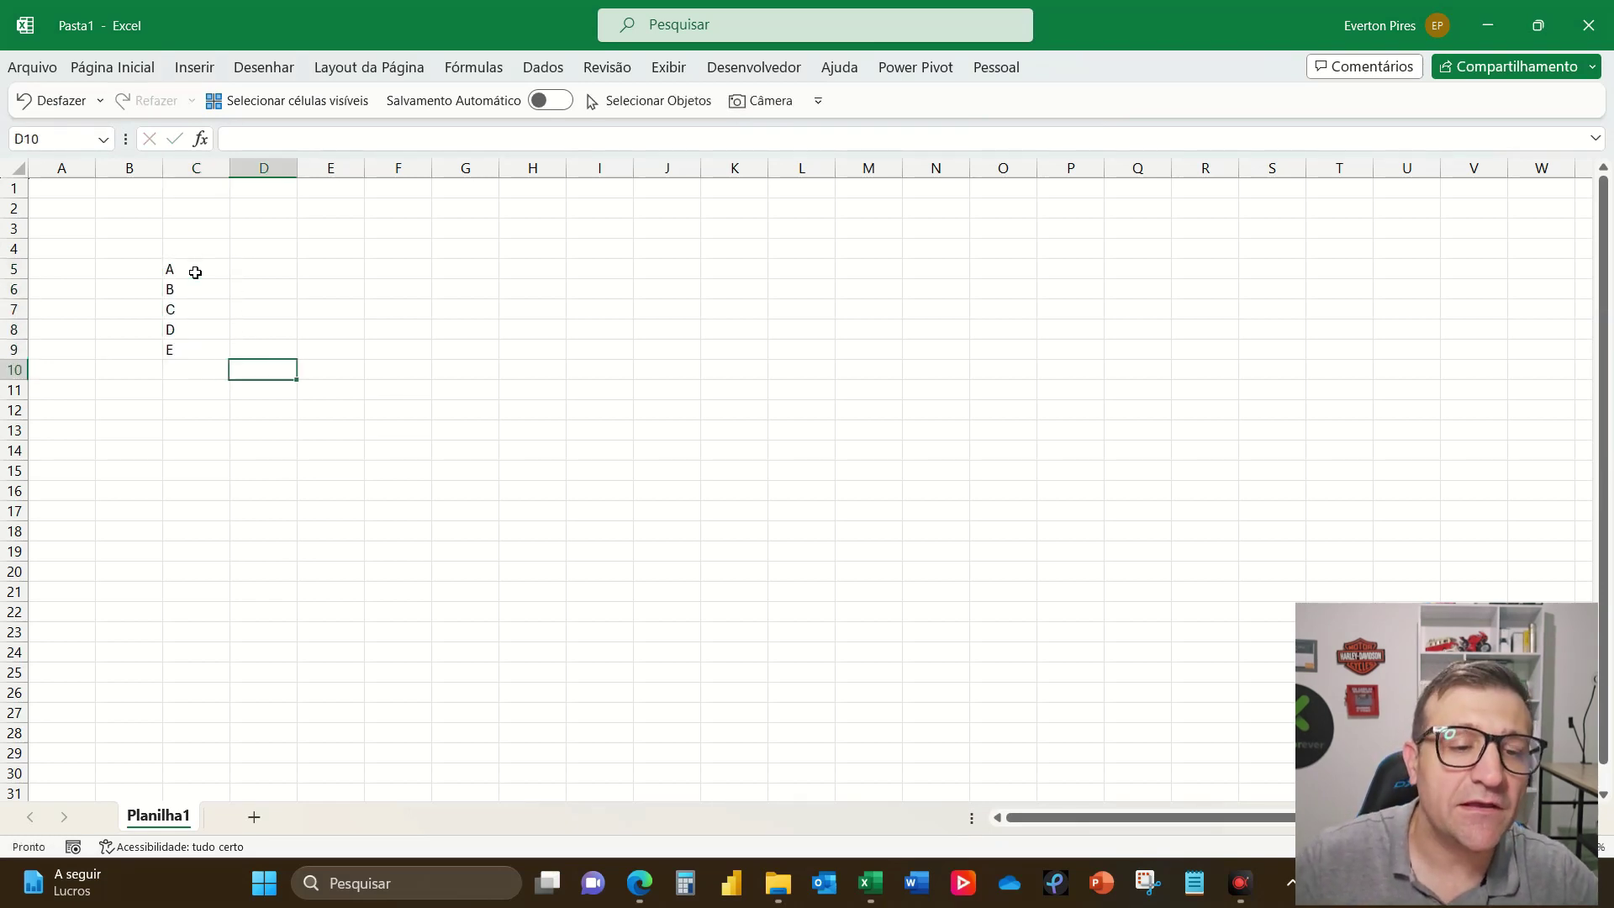
pyautogui.press('Up')
pyautogui.press('Up')
pyautogui.press('Up')
pyautogui.press('Up')
pyautogui.press('Up')
pyautogui.press('Up')
pyautogui.press('Down')
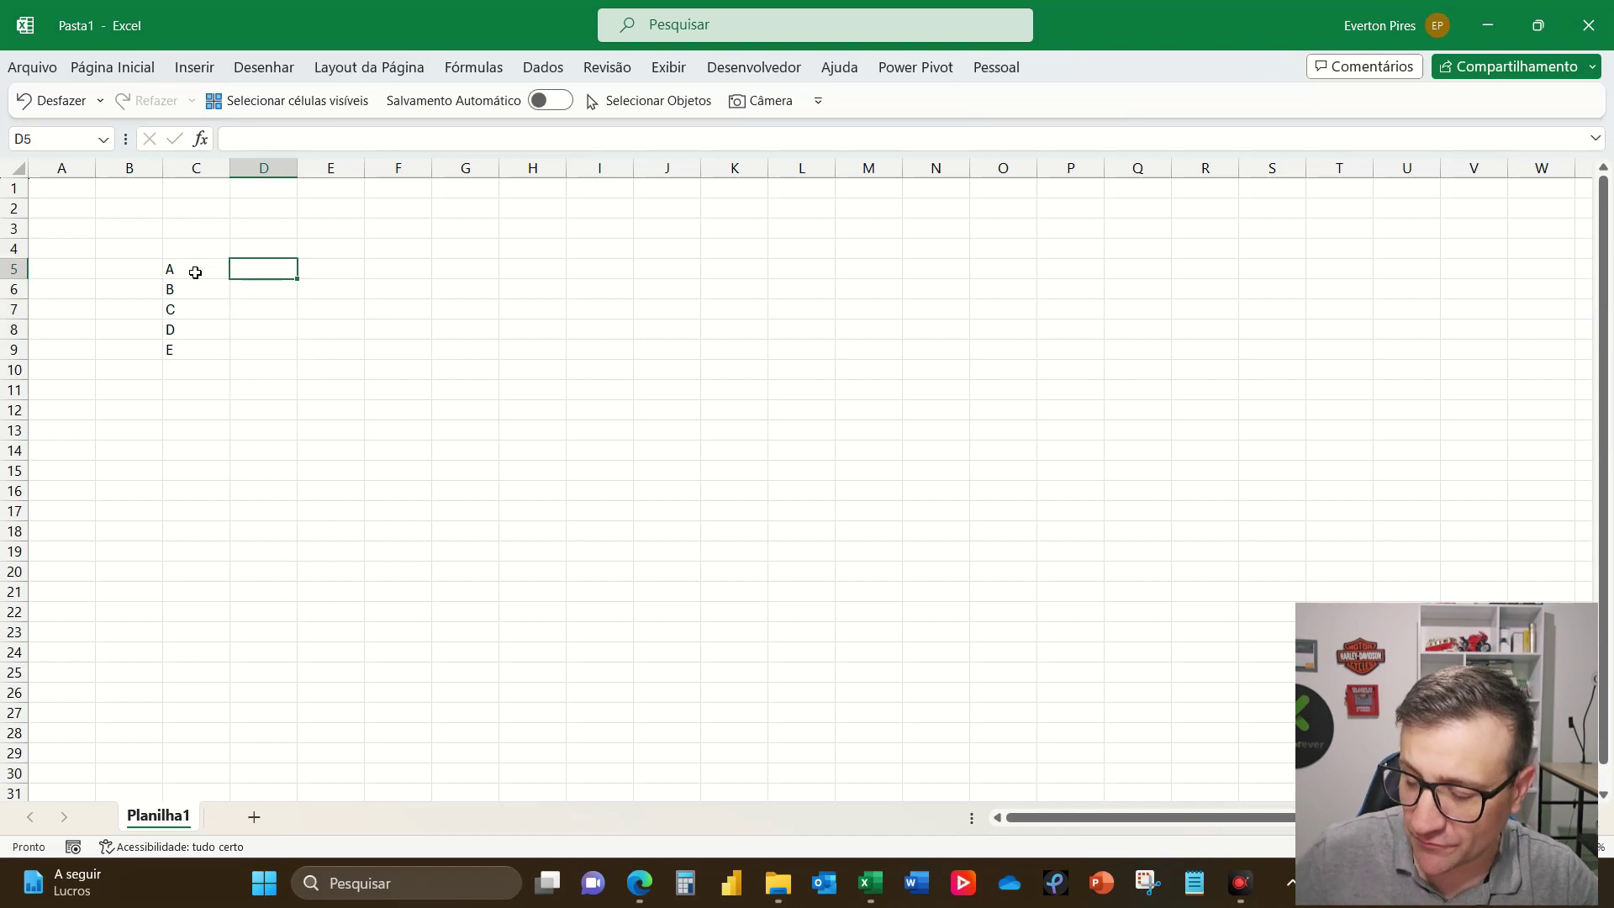
pyautogui.write('5 10 20 ')
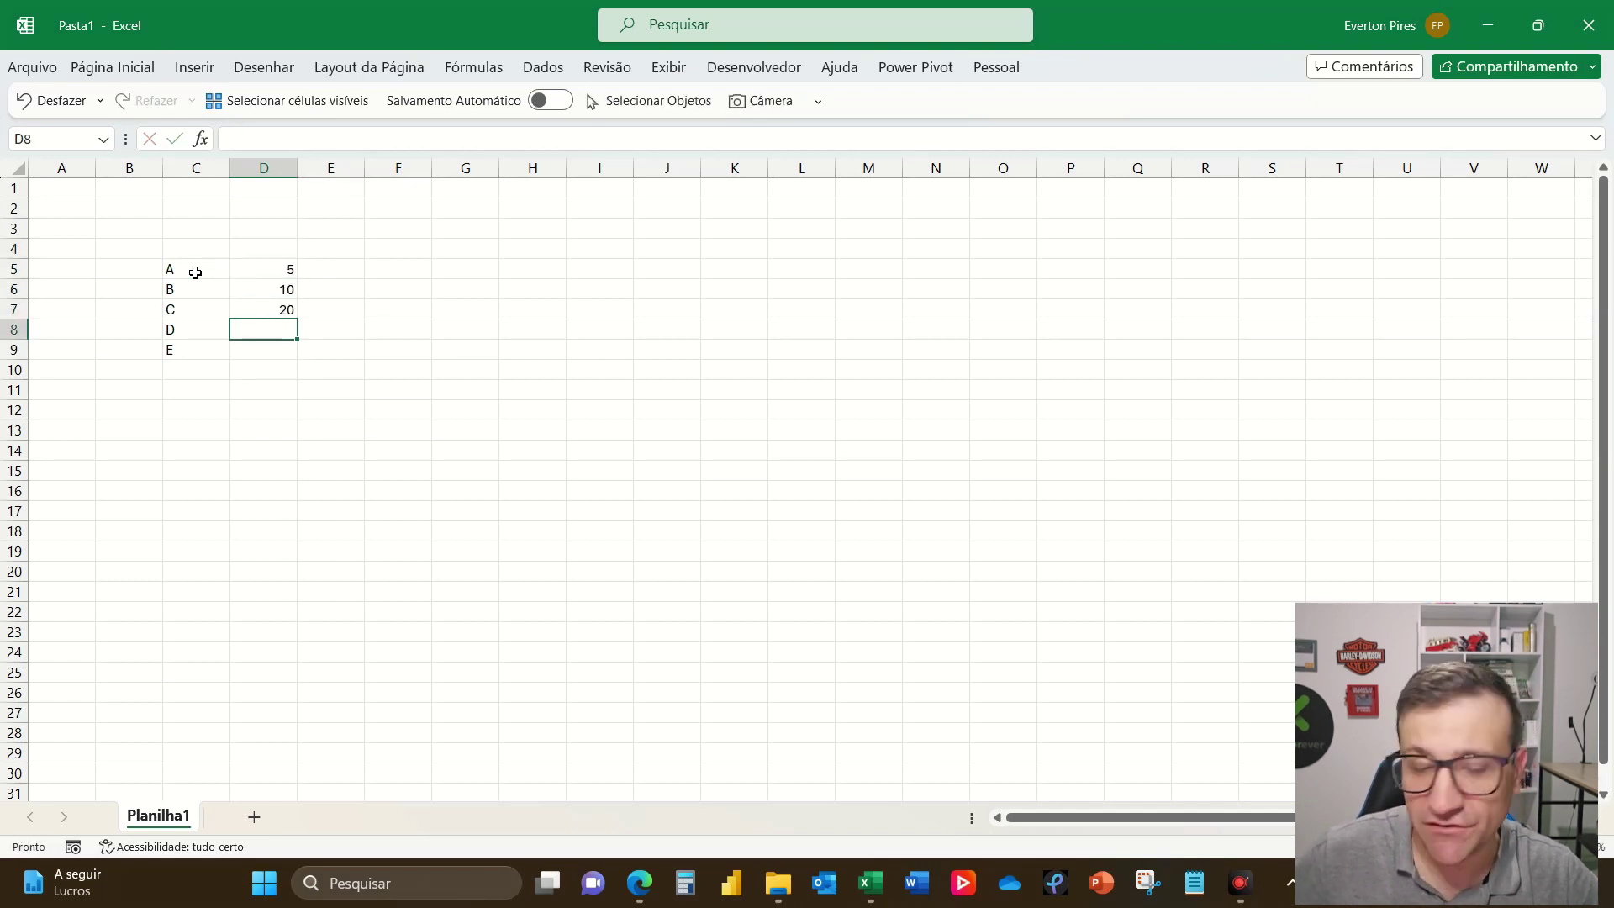
pyautogui.write('25')
pyautogui.press('Return')
pyautogui.write('30')
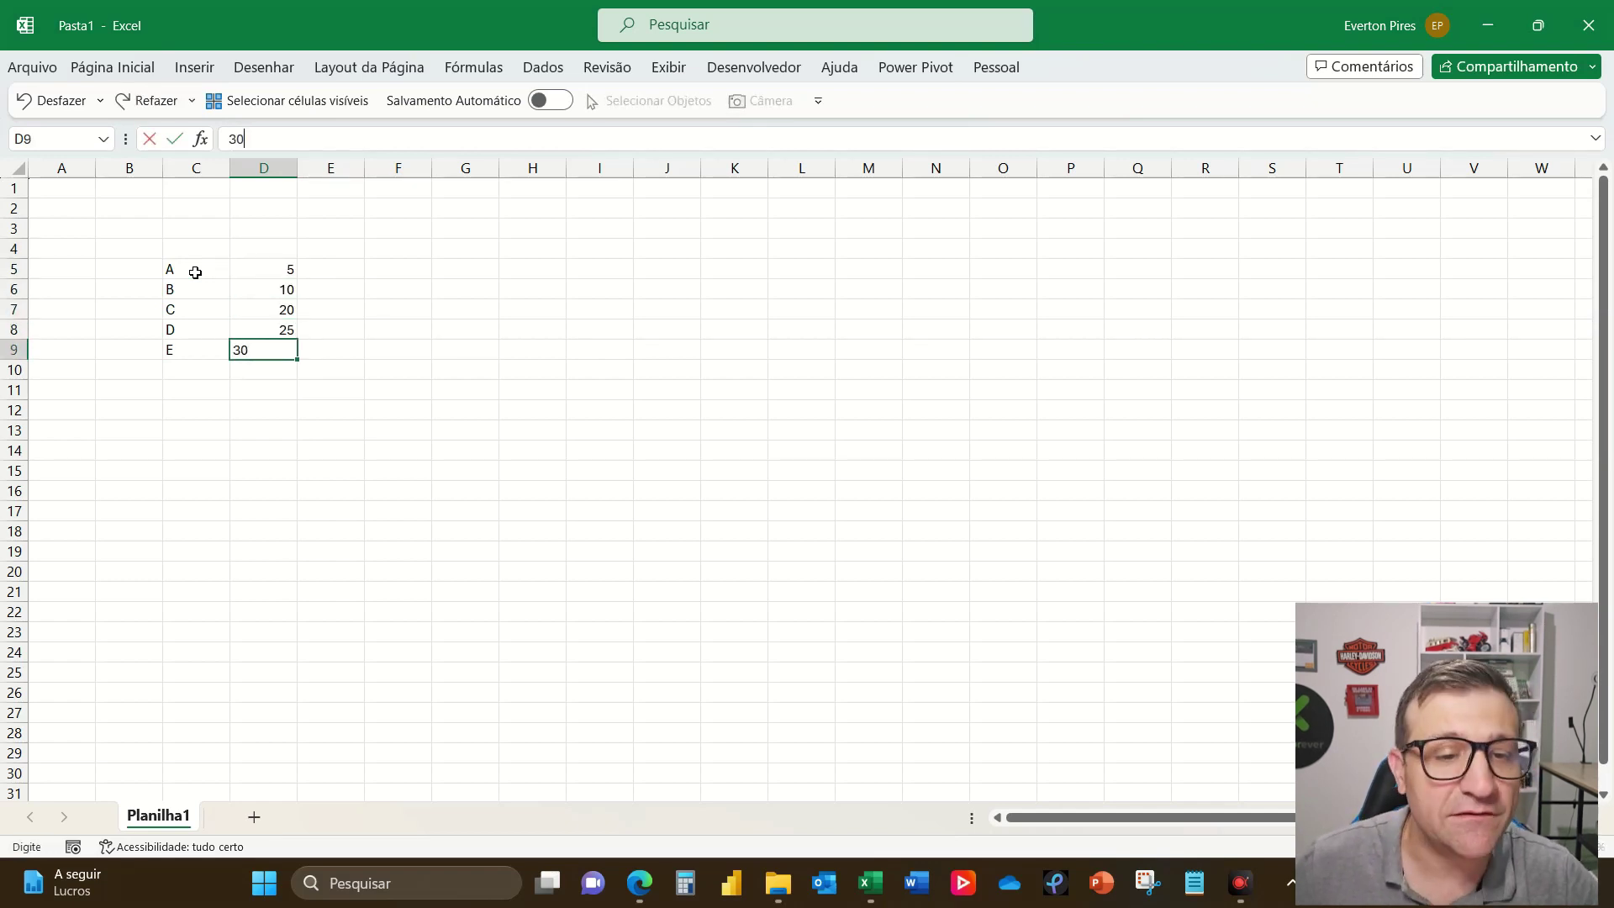
pyautogui.press('Return')
# Step: Add the headers Letras in C4 and Numeros in D4
pyautogui.click(185, 249)
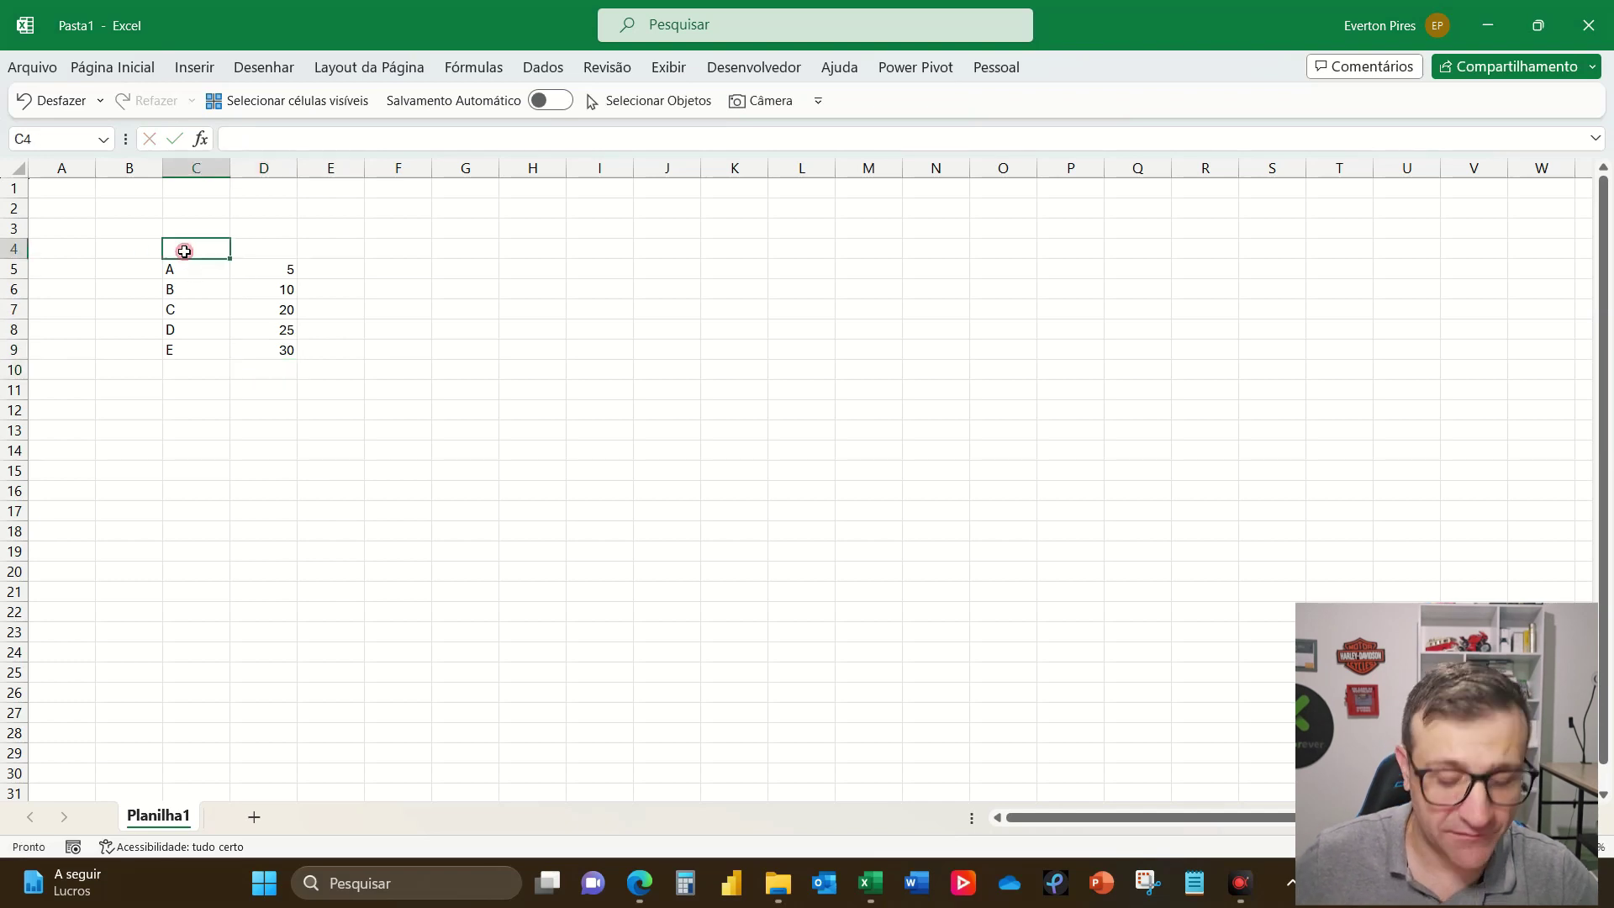
pyautogui.write('lE')
pyautogui.write('AS')
pyautogui.press('Return')
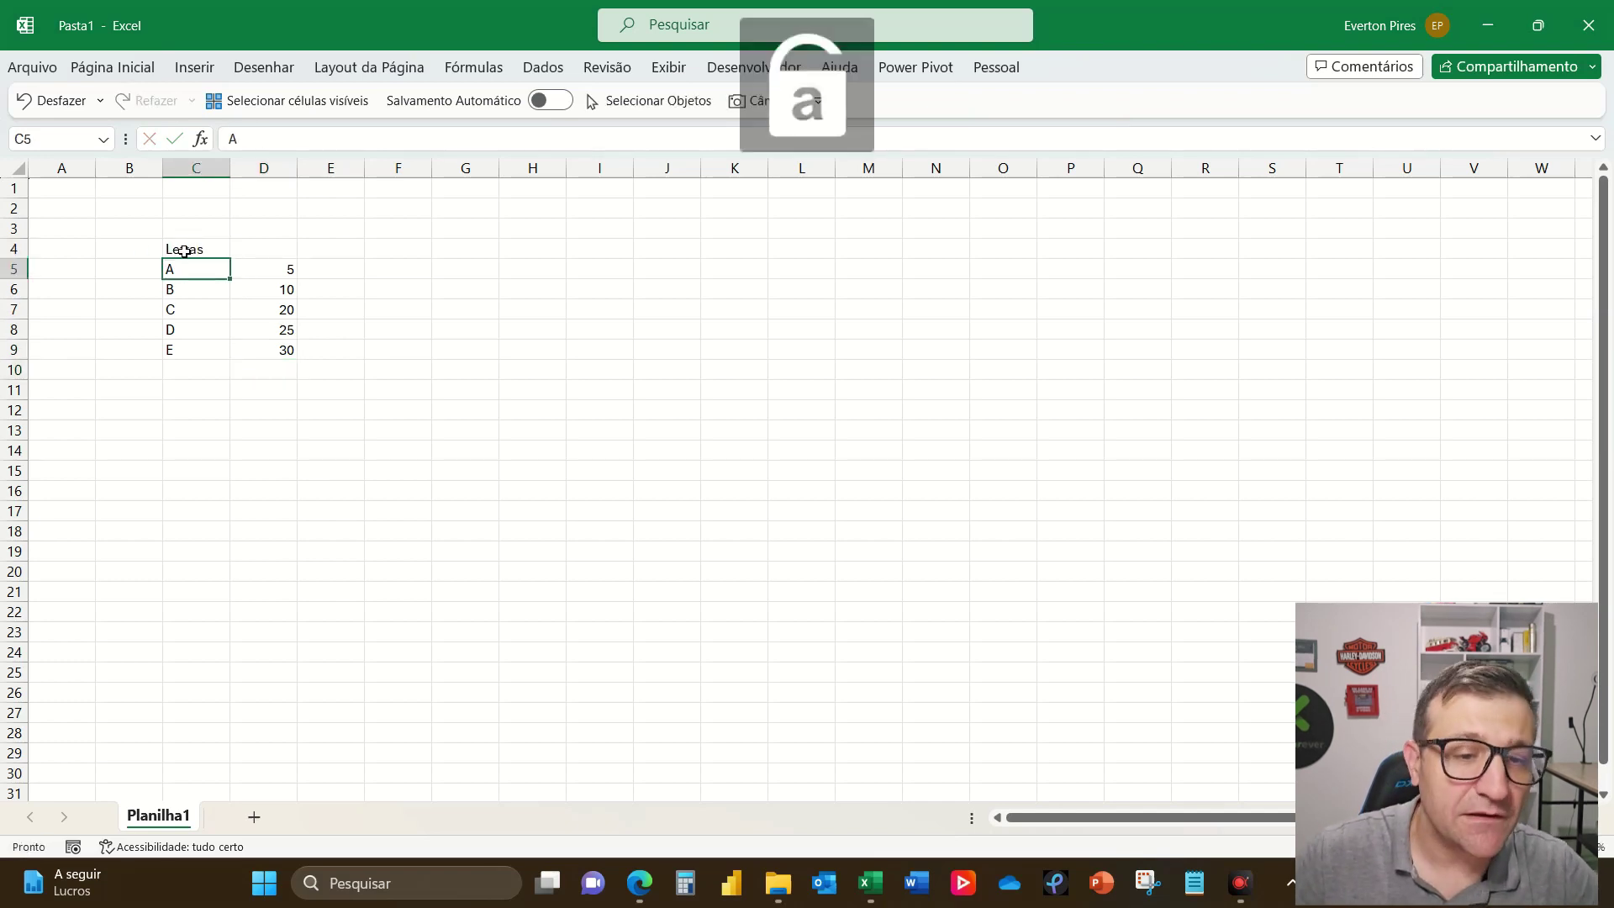
pyautogui.press('Up')
pyautogui.press('Right')
pyautogui.write('Numeros')
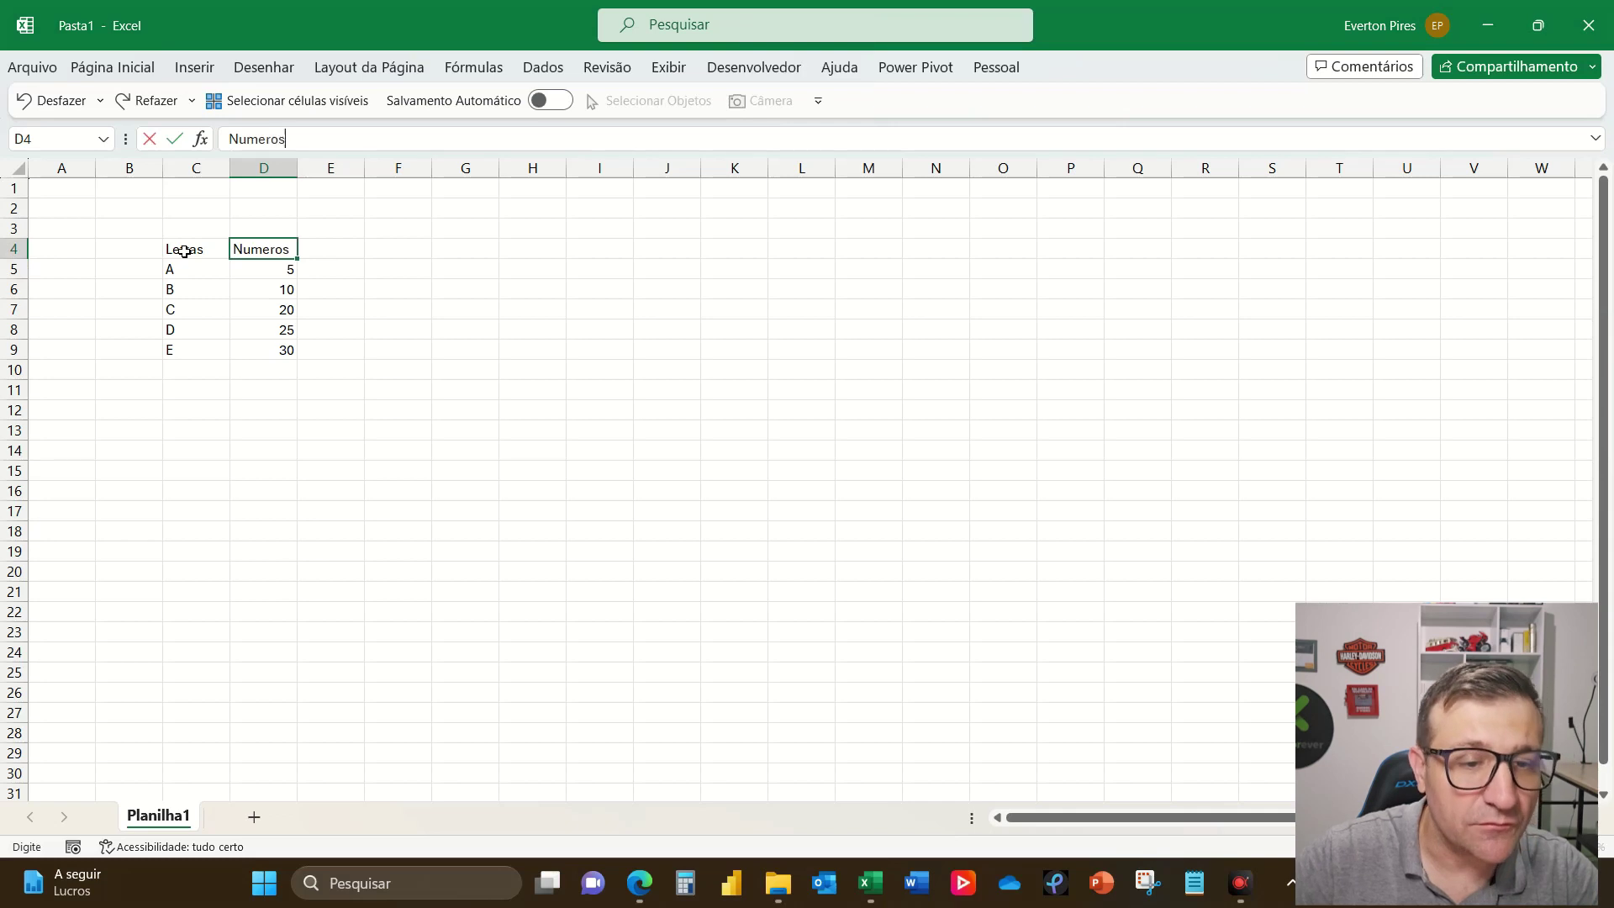
pyautogui.press('Return')
pyautogui.click(234, 291)
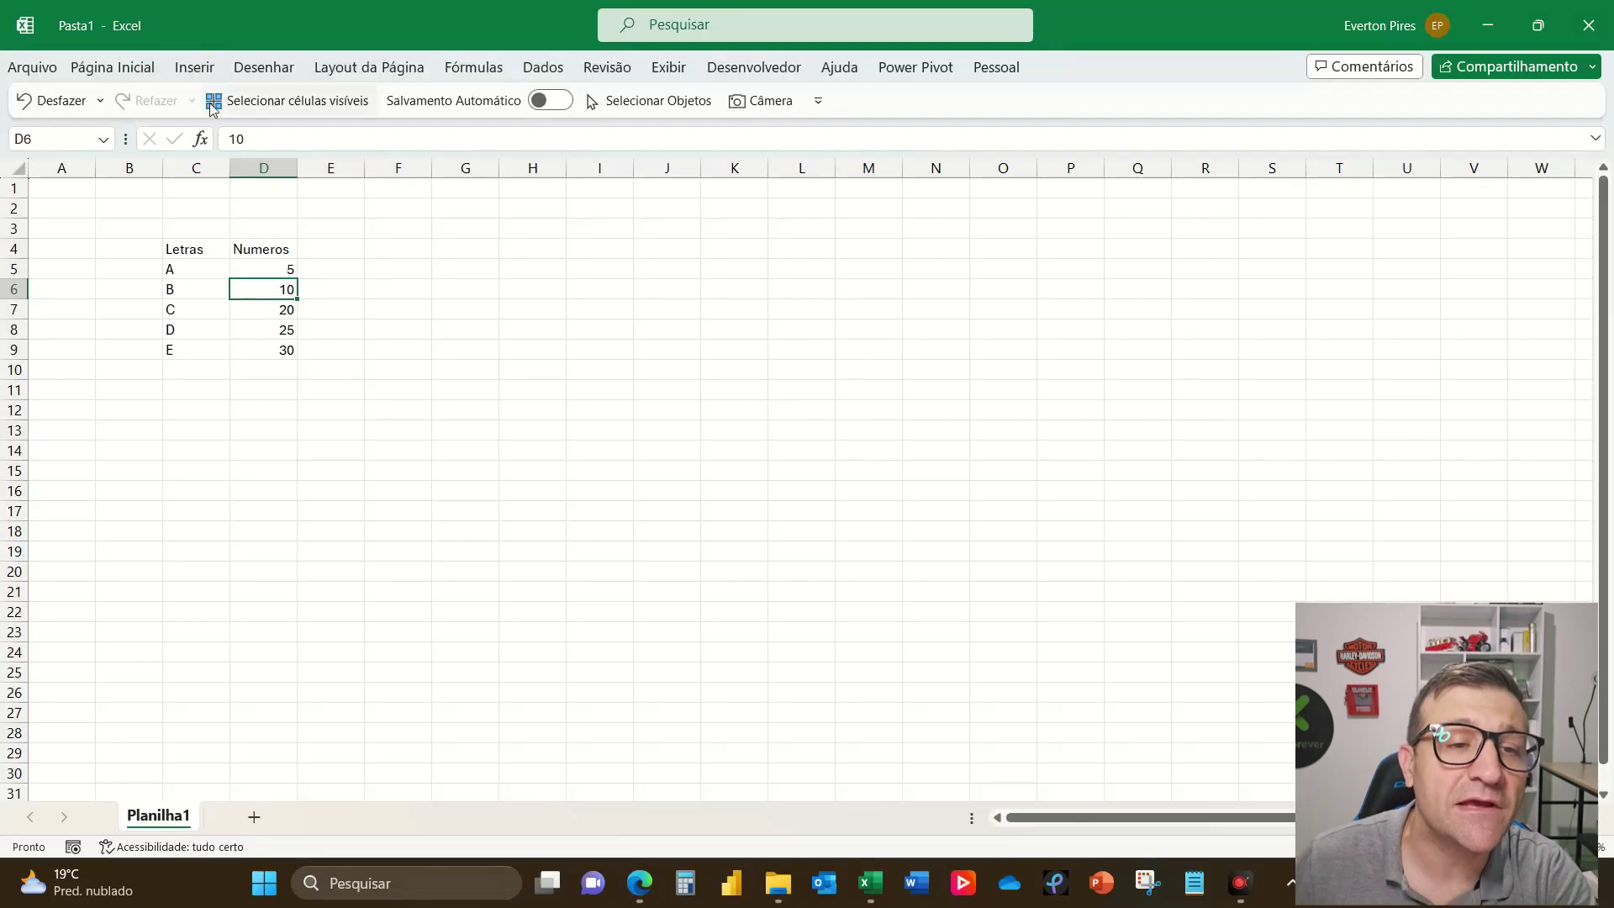
# Step: Start a pivot table from the Inserir tab, then cancel it
pyautogui.click(195, 67)
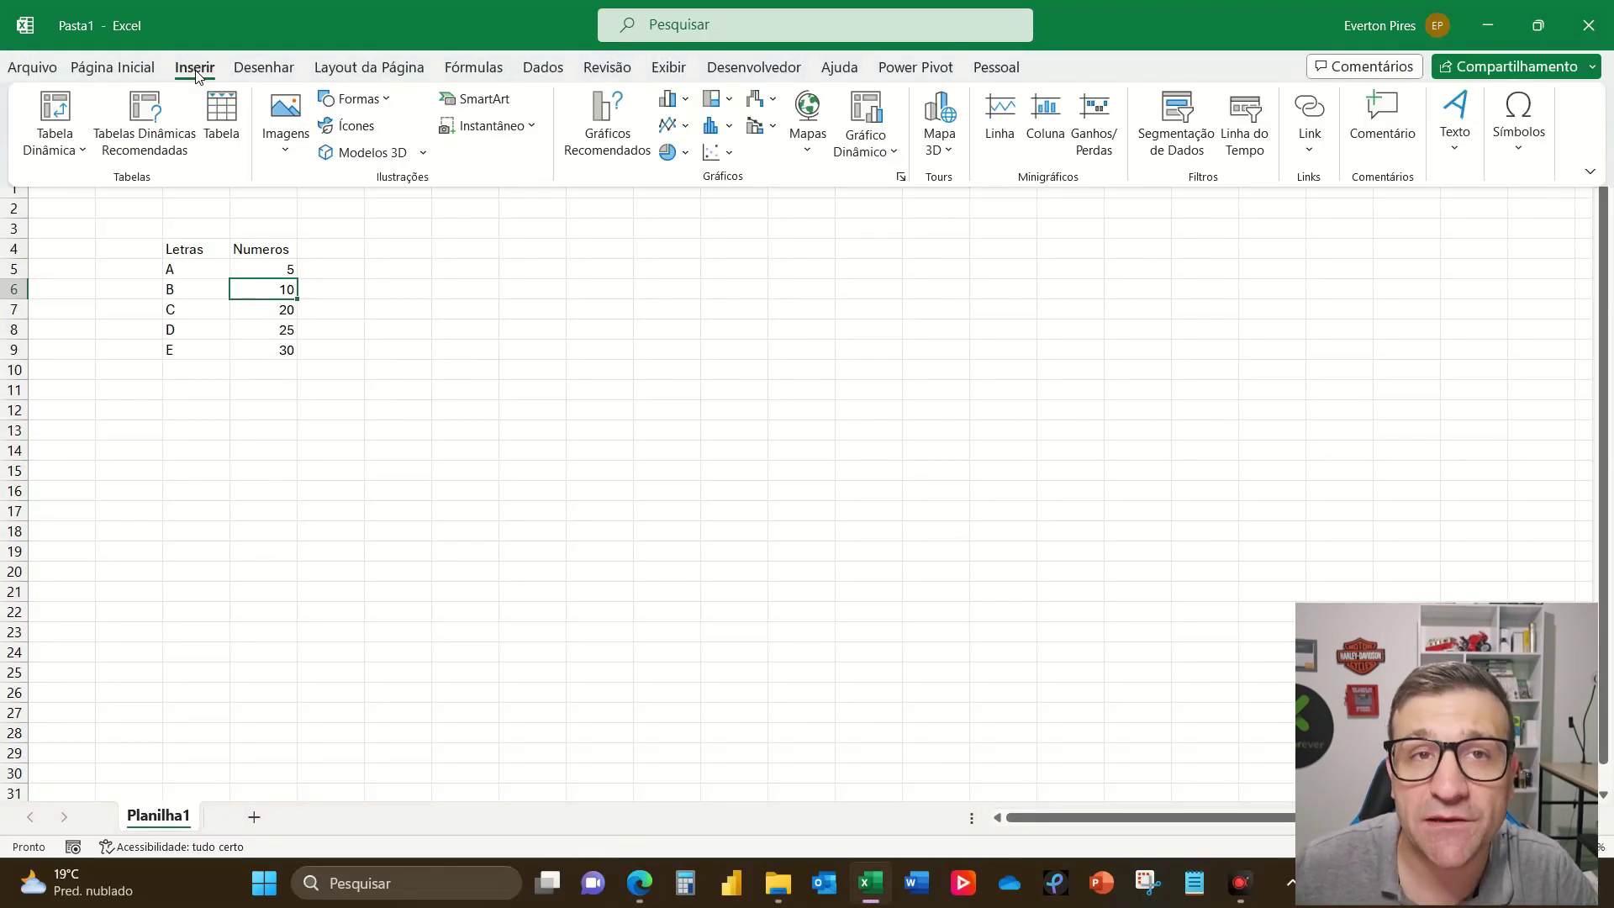
pyautogui.click(194, 71)
pyautogui.click(28, 128)
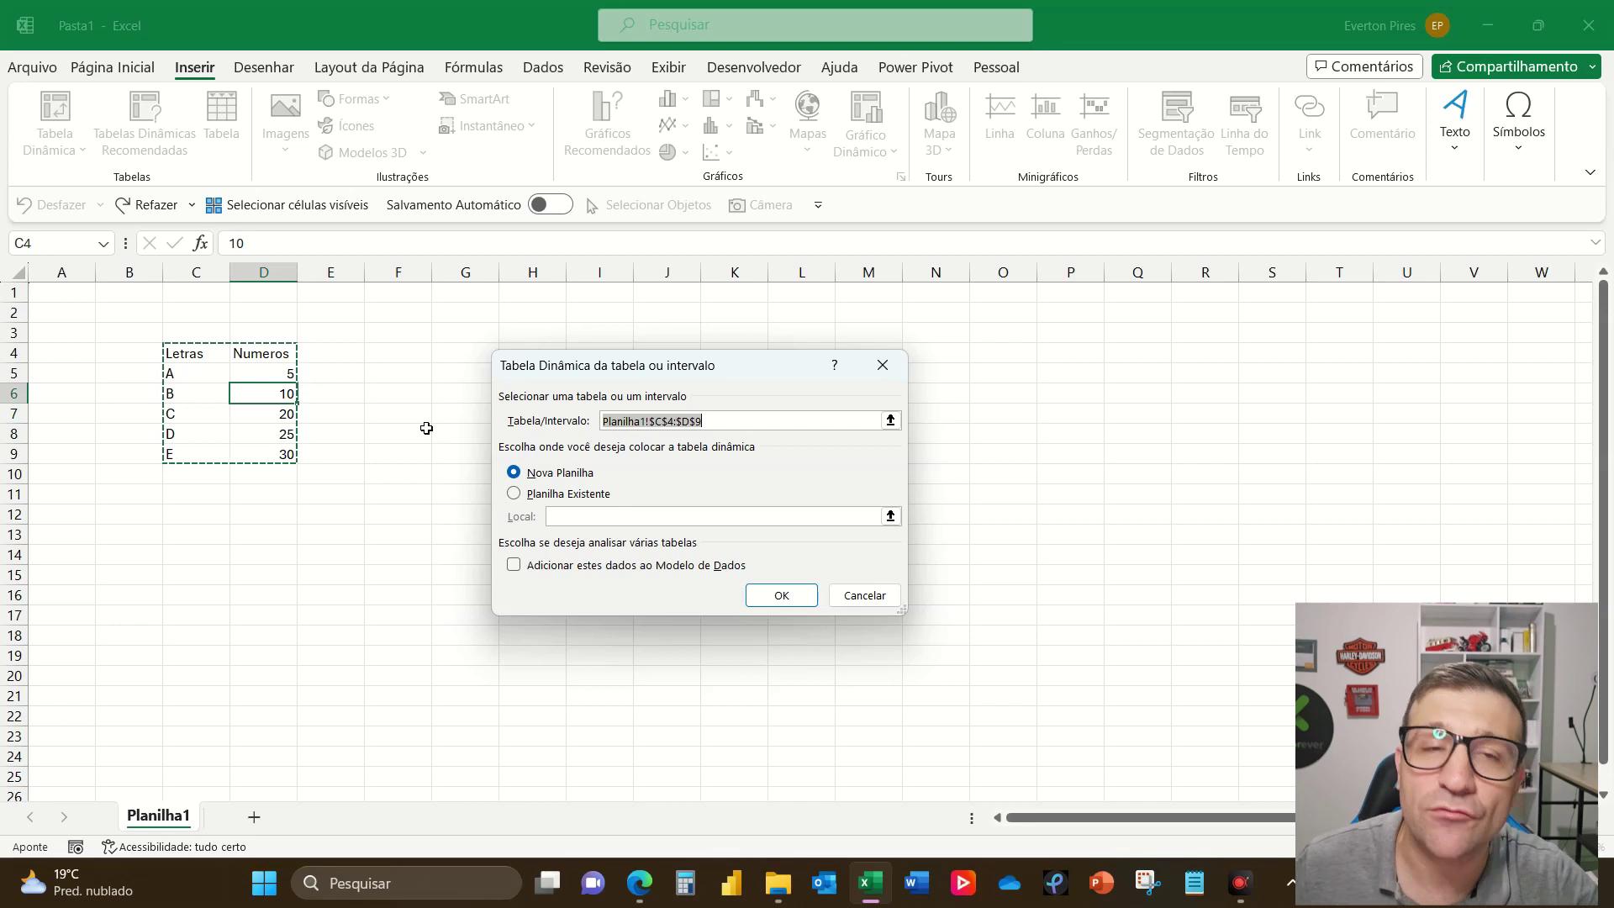
pyautogui.press('Escape')
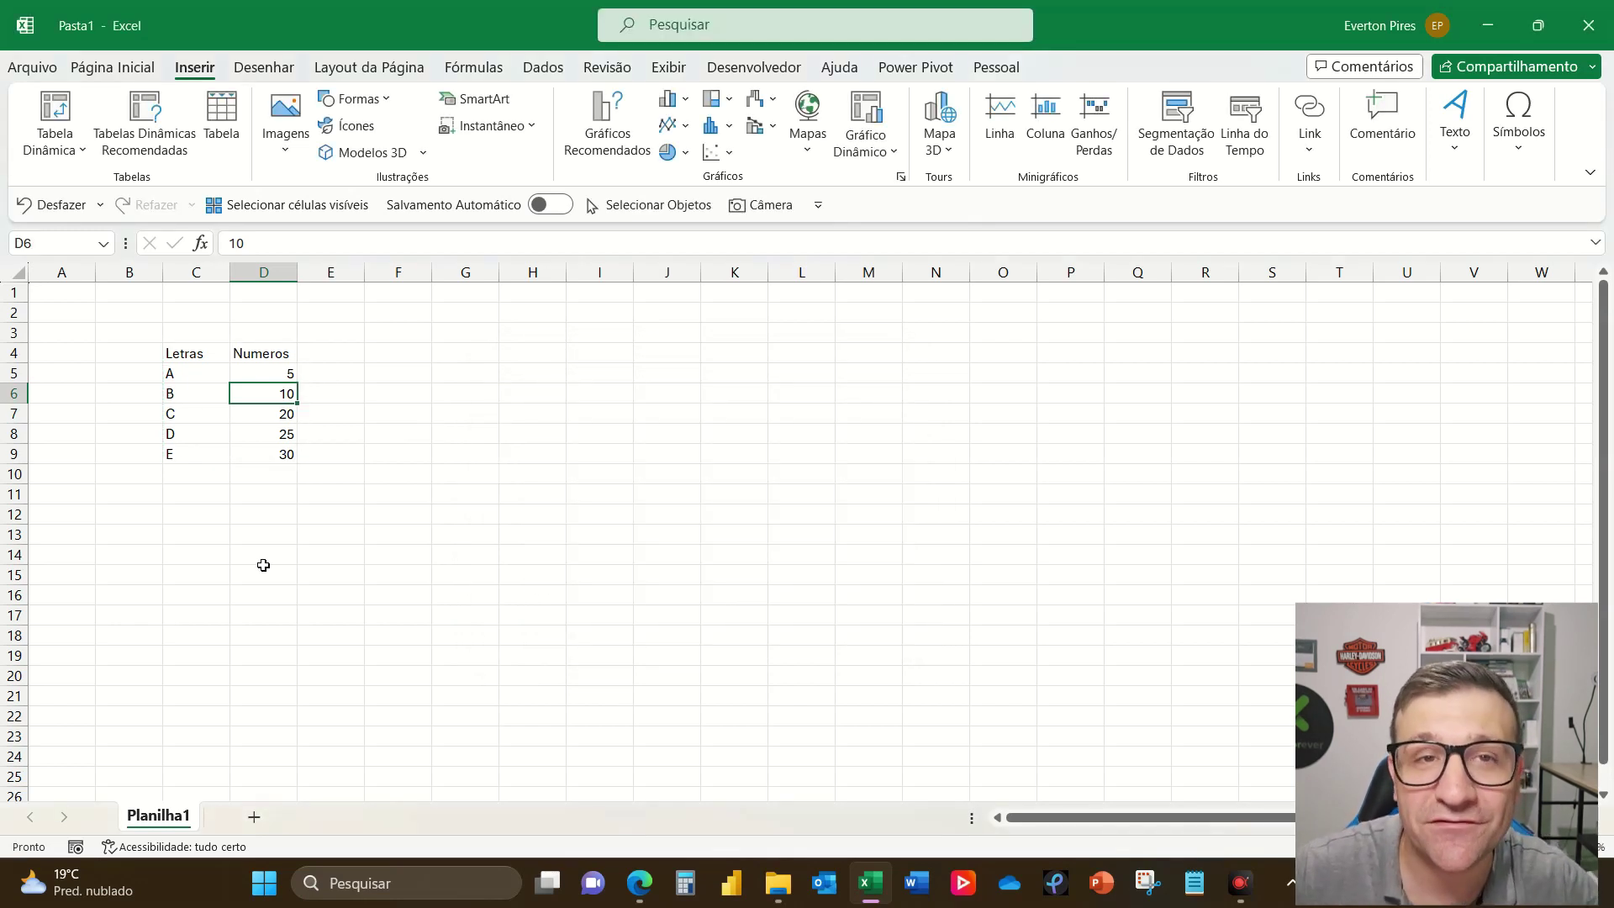
# Step: Create a pivot table at F4 on the existing sheet, sourced from range C4:D9
pyautogui.click(416, 361)
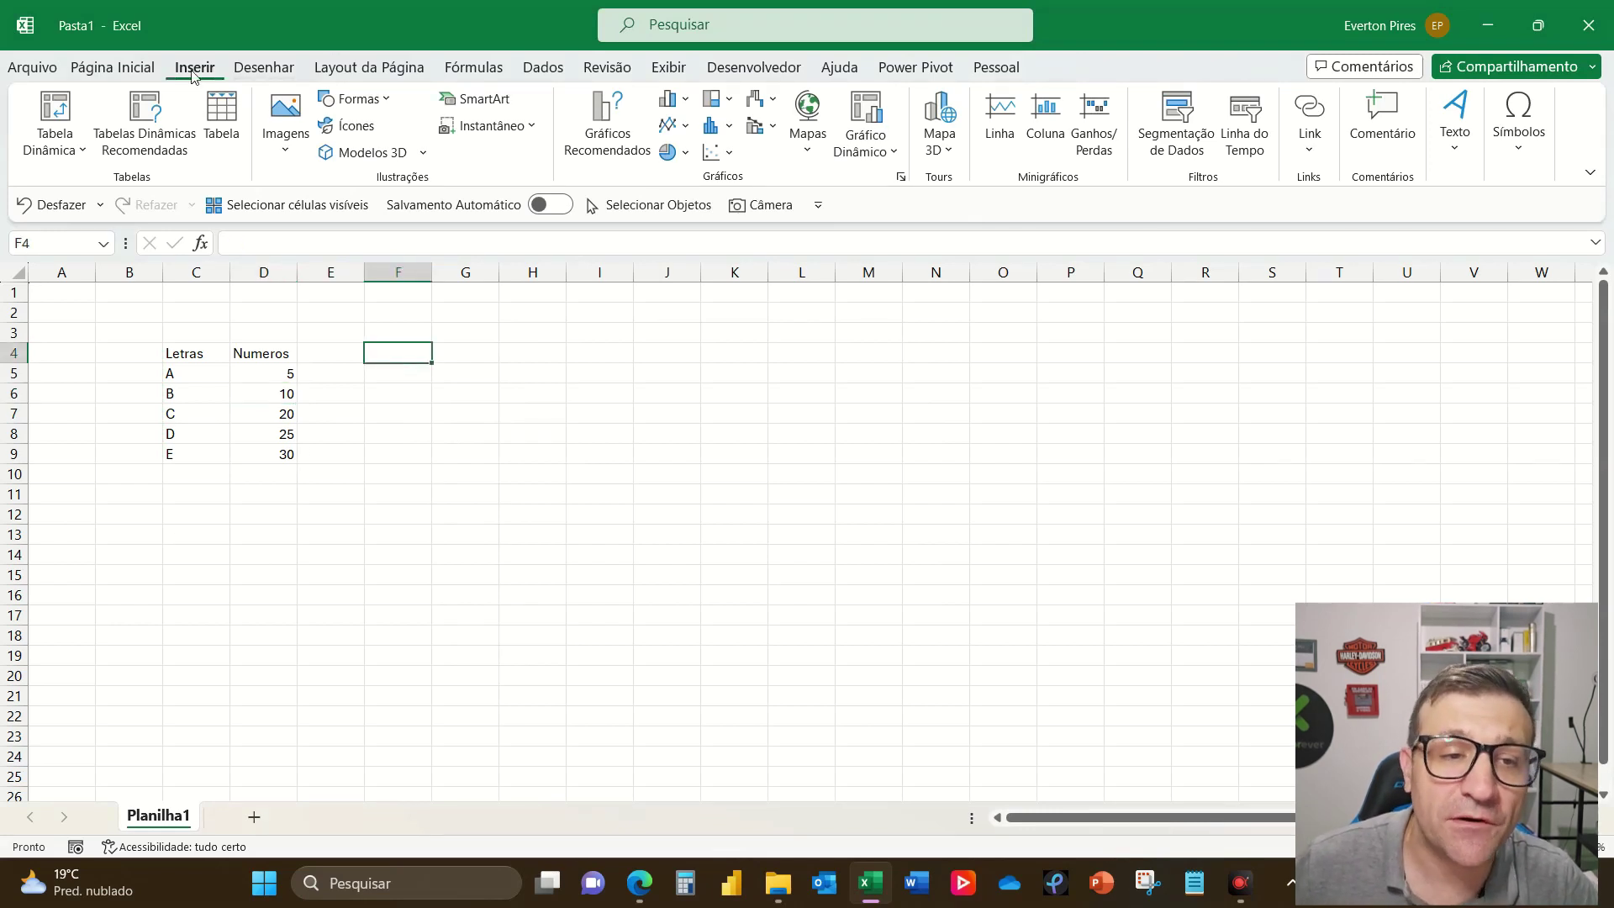
pyautogui.click(55, 109)
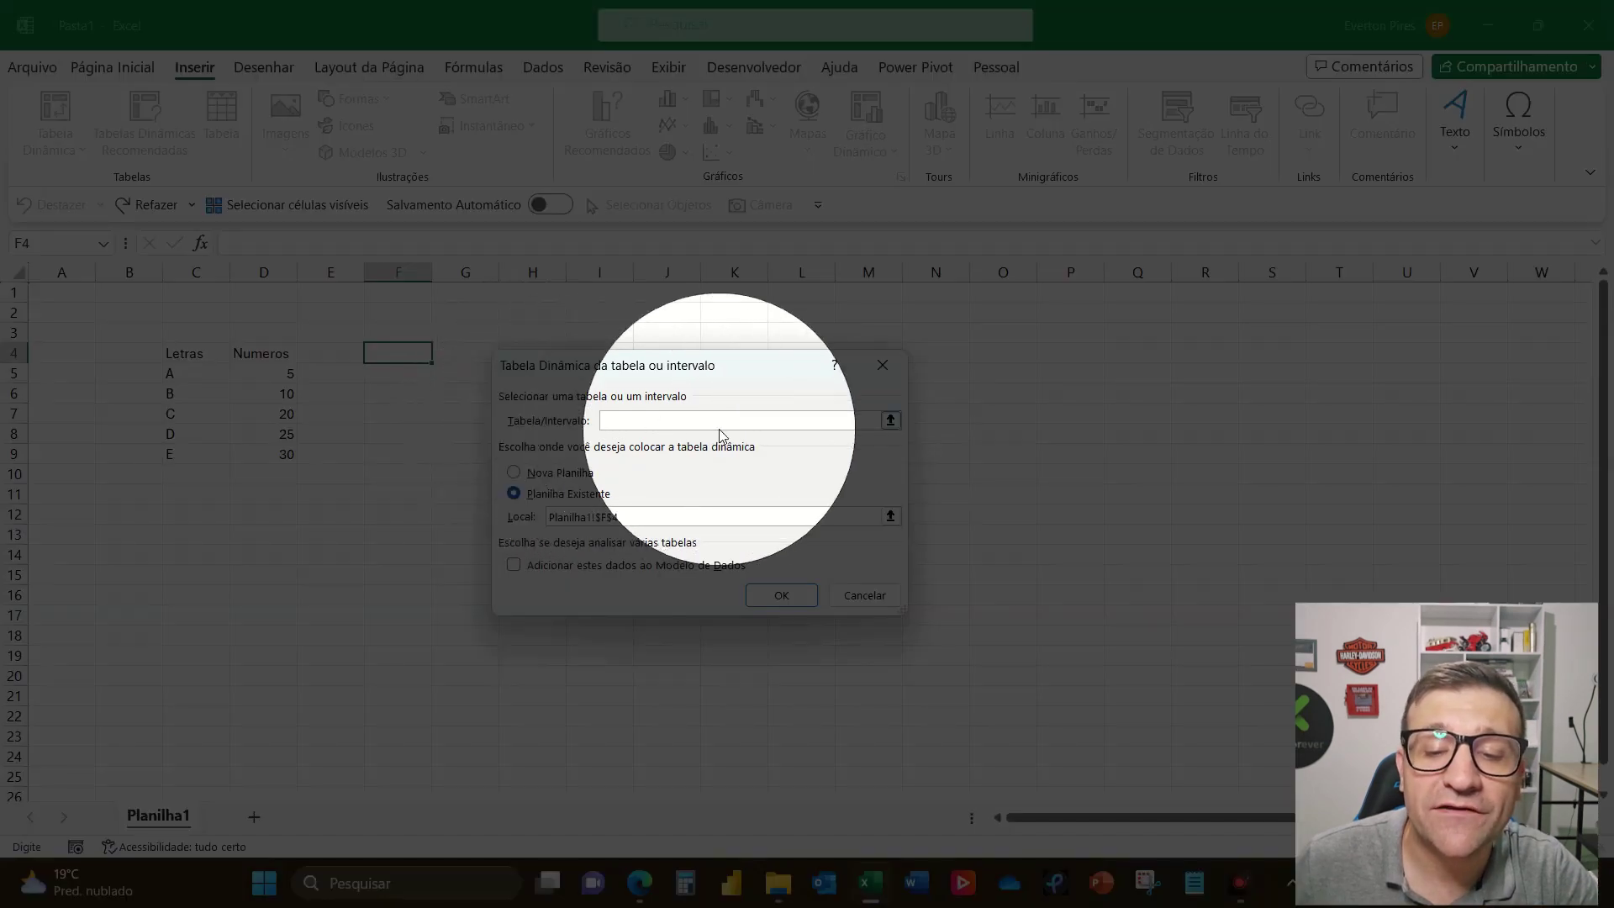
pyautogui.click(838, 420)
pyautogui.click(890, 420)
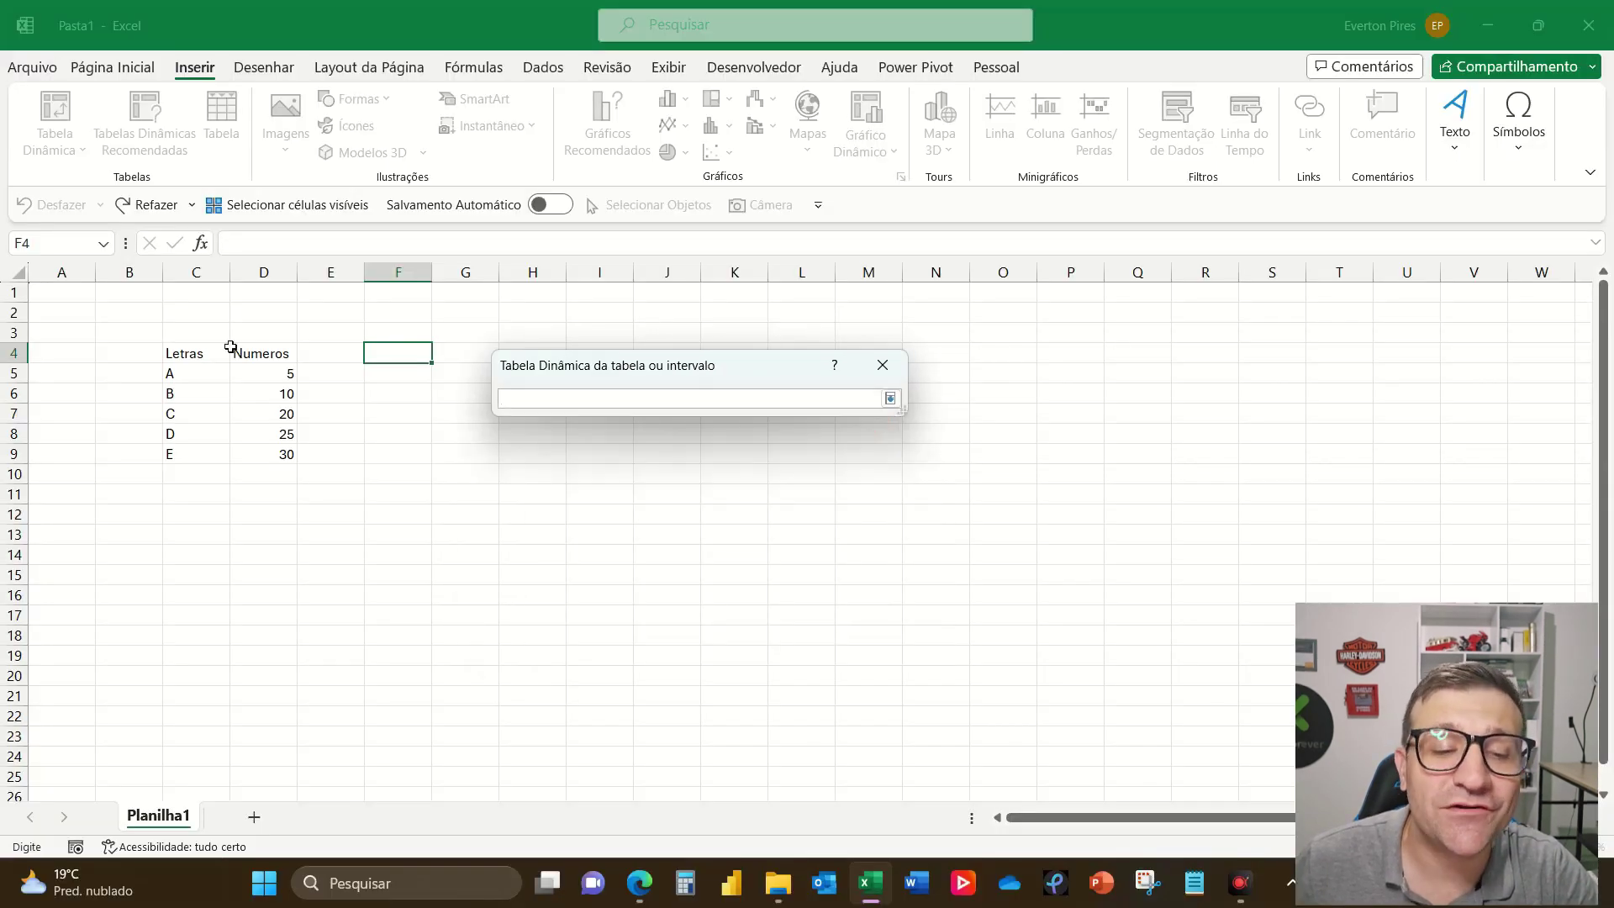
pyautogui.moveTo(190, 347); pyautogui.dragTo(272, 459)
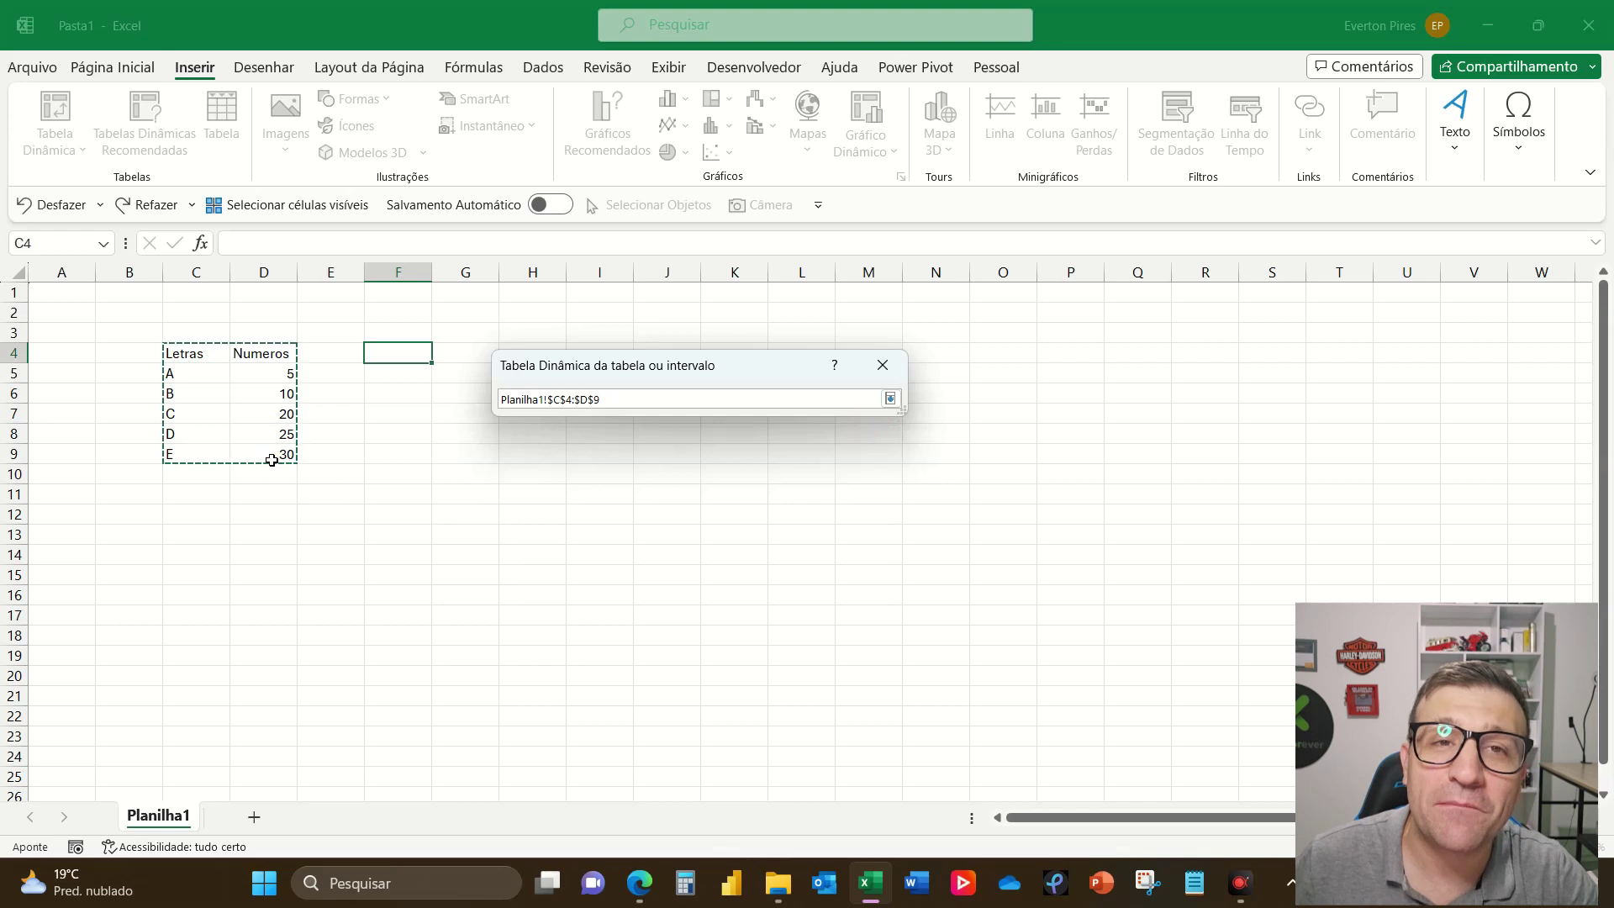
pyautogui.press('Return')
pyautogui.press('Return')
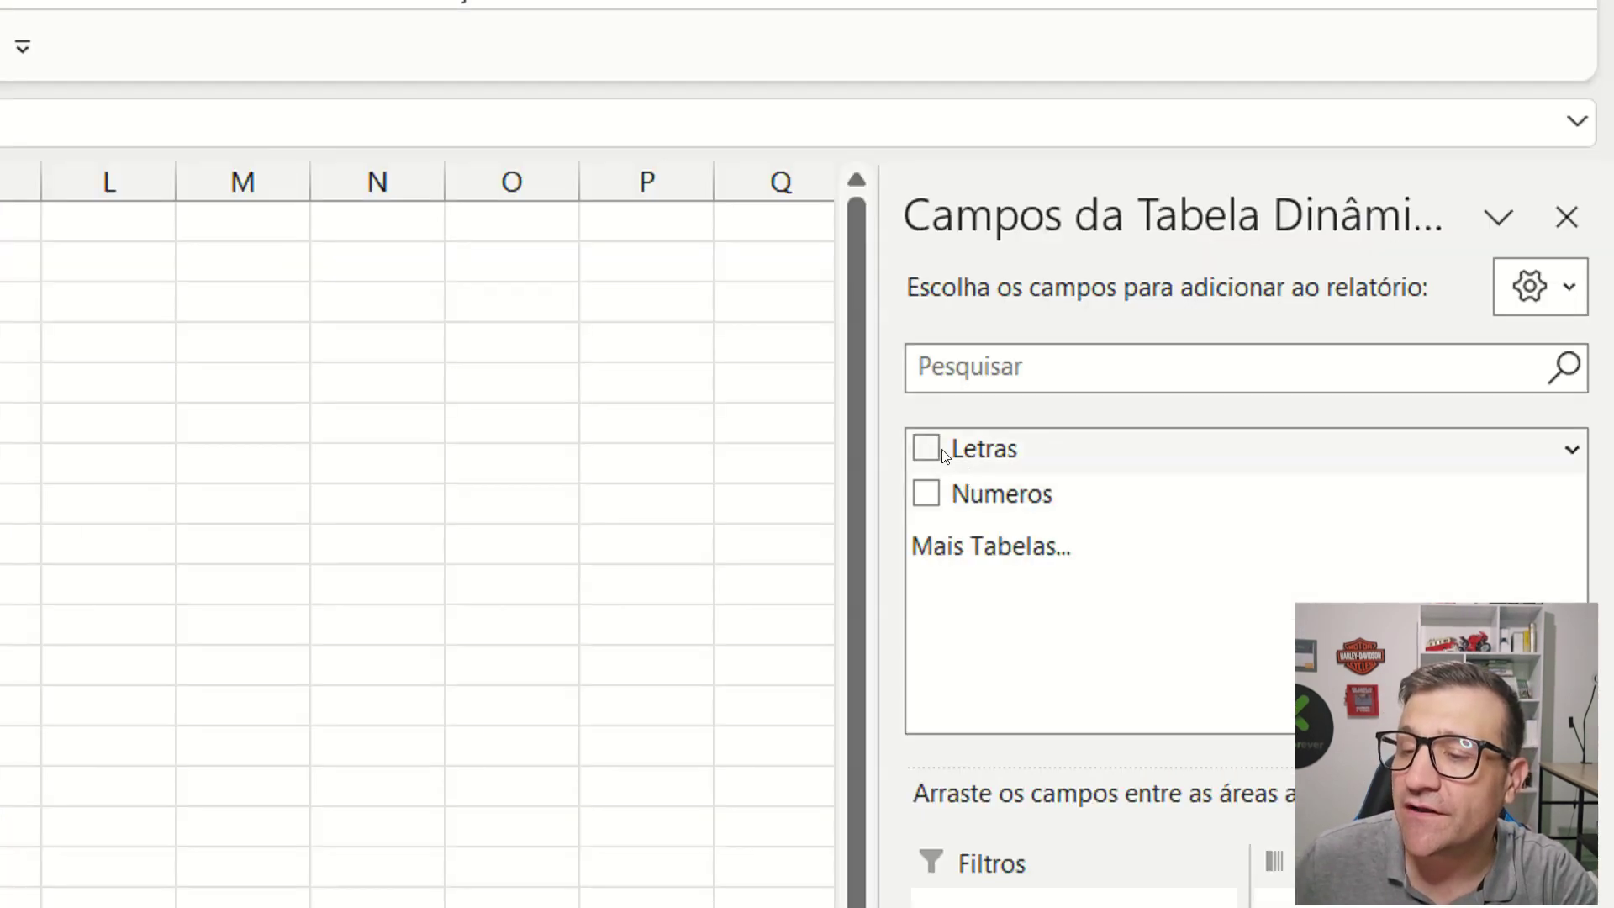
# Step: Add Letras and Numeros to the pivot table, then change A's value in D5 to 60
pyautogui.click(926, 448)
pyautogui.click(926, 493)
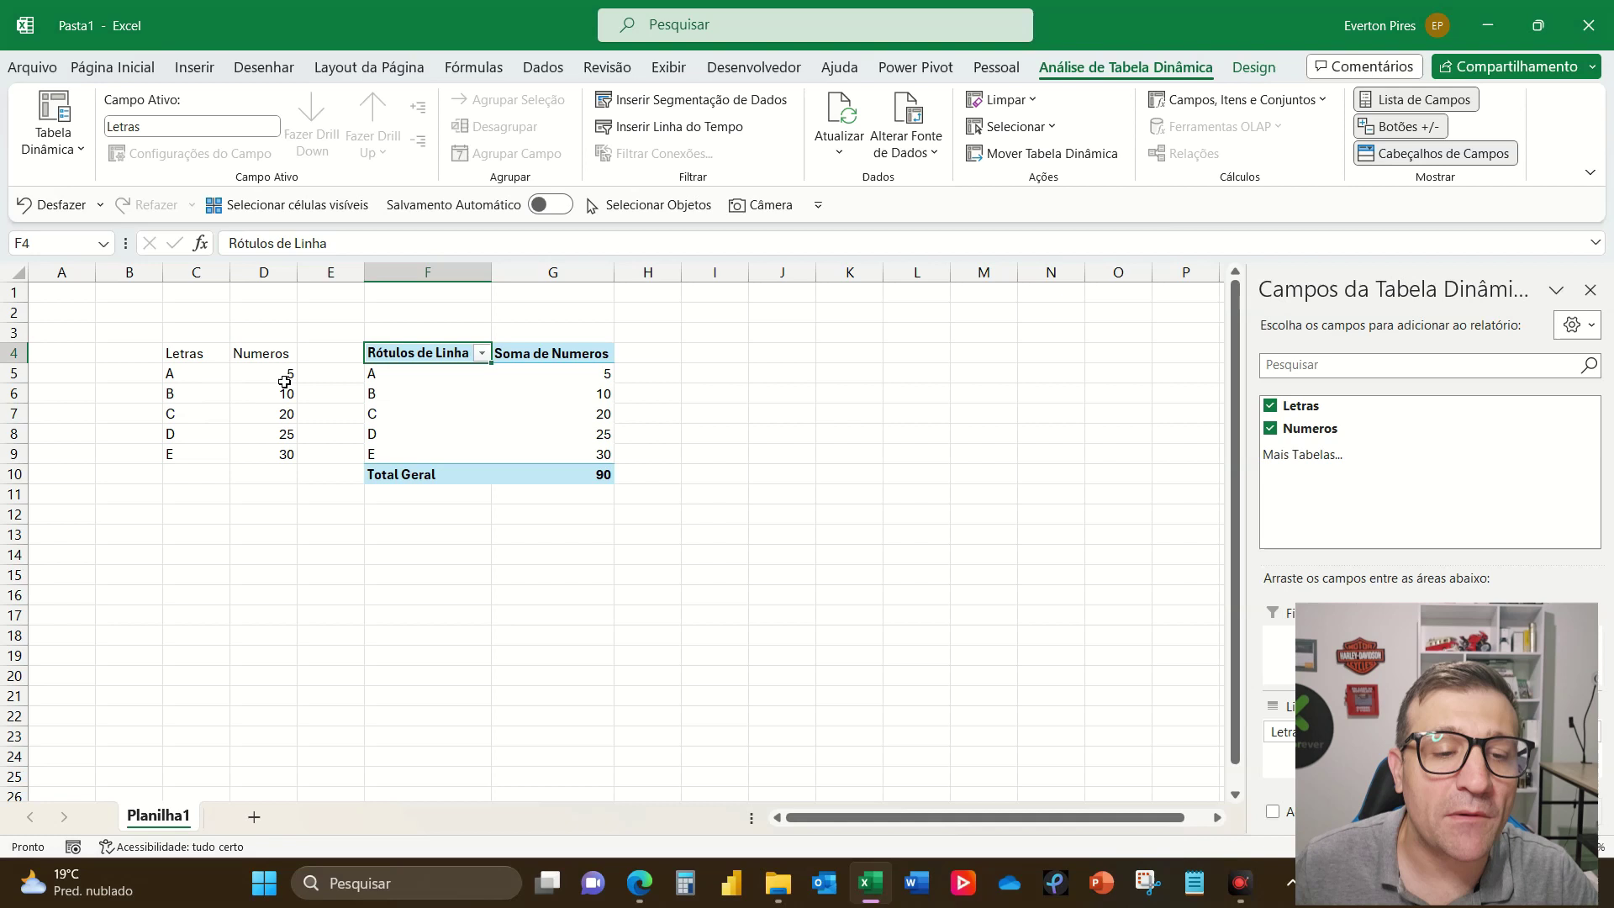
pyautogui.click(284, 381)
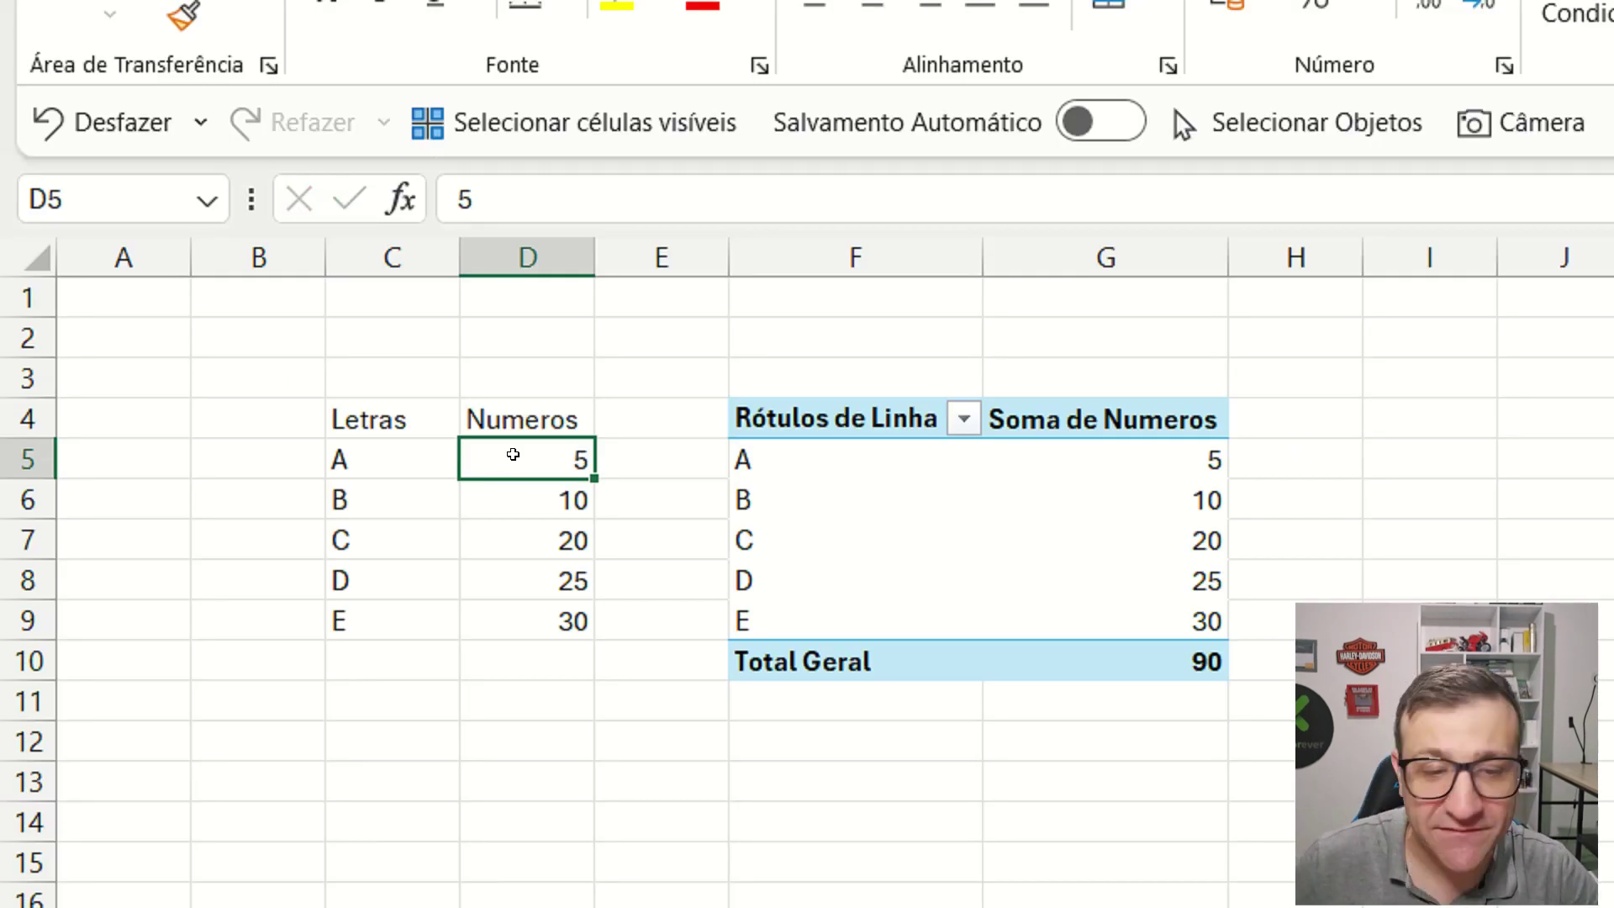
pyautogui.write('60')
pyautogui.press('Return')
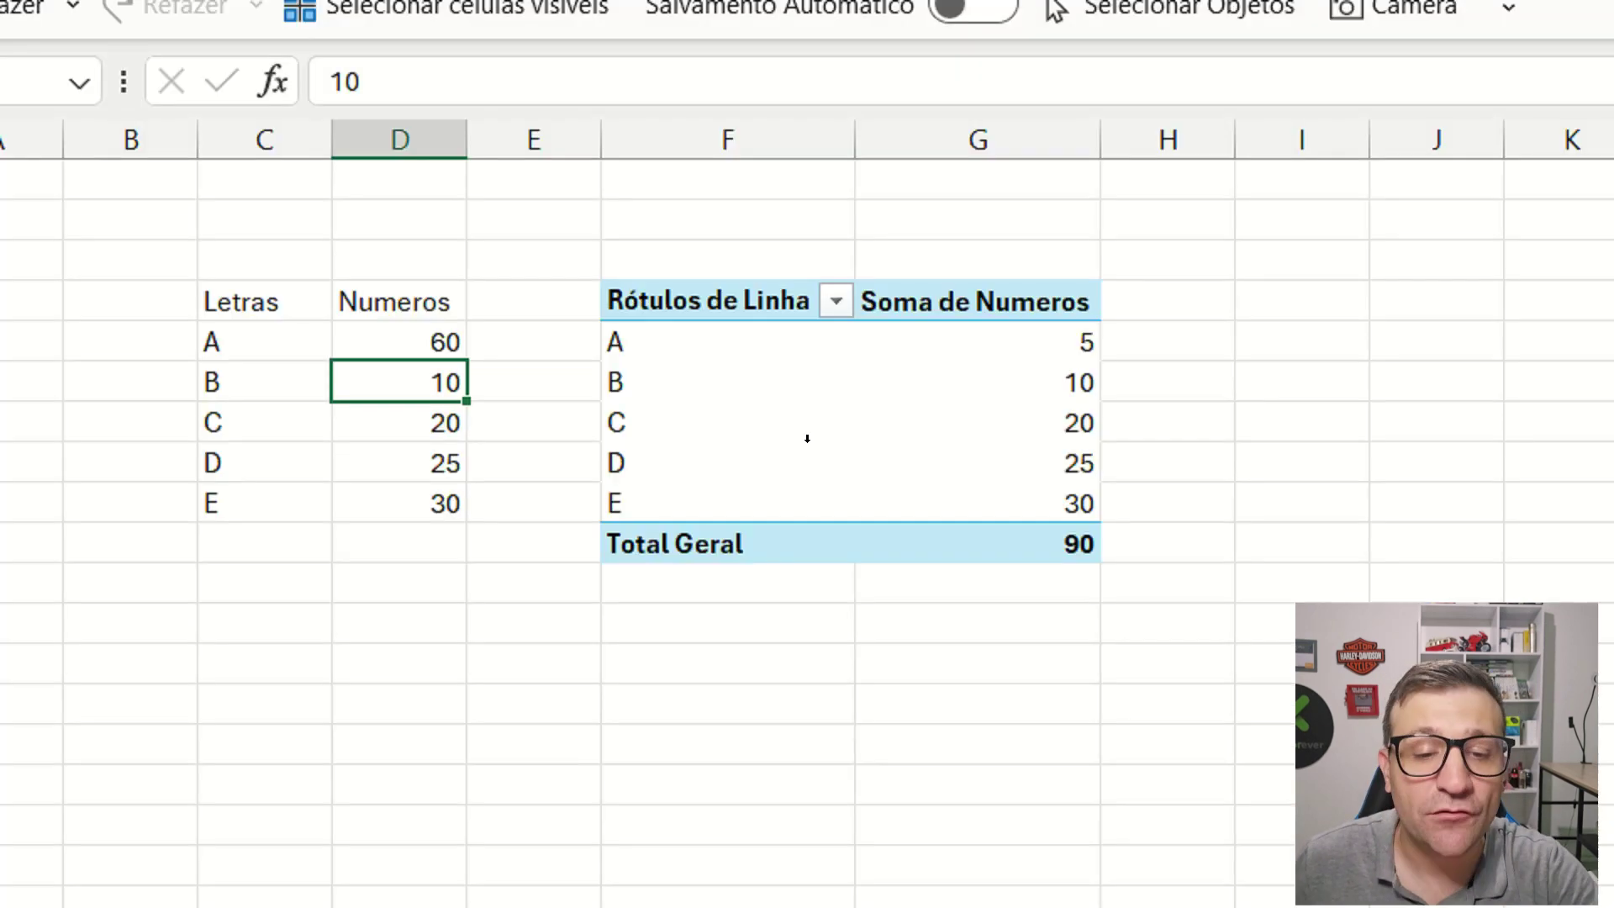
# Step: Refresh the pivot so A shows 60 and Total Geral 145, then close the fields pane
pyautogui.rightClick(468, 420)
pyautogui.click(943, 573)
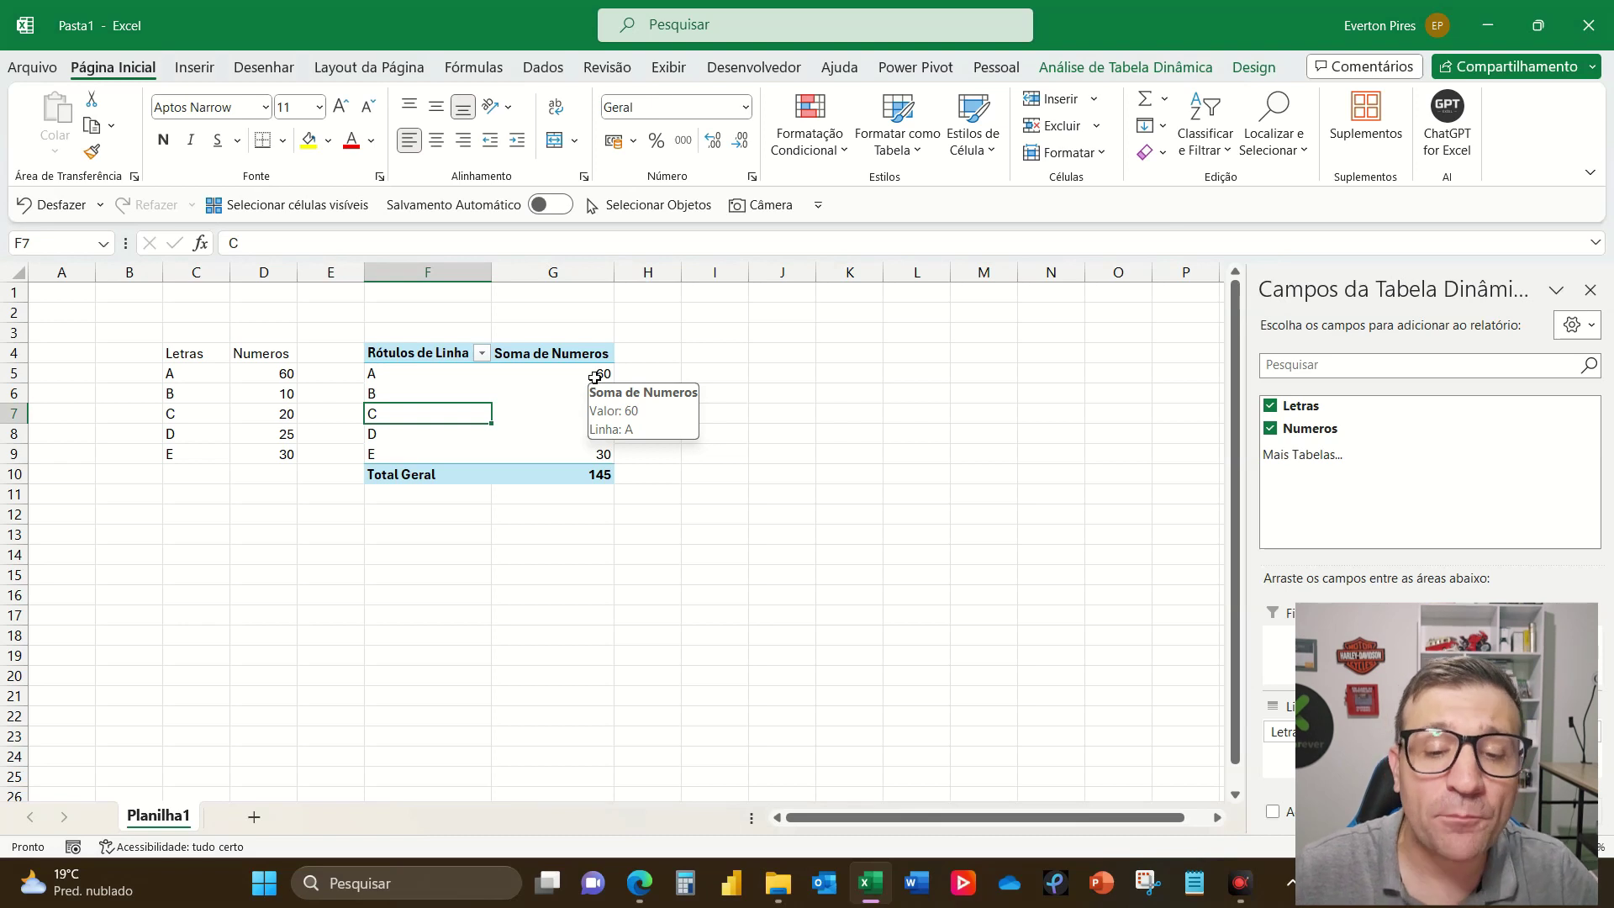
pyautogui.click(1589, 289)
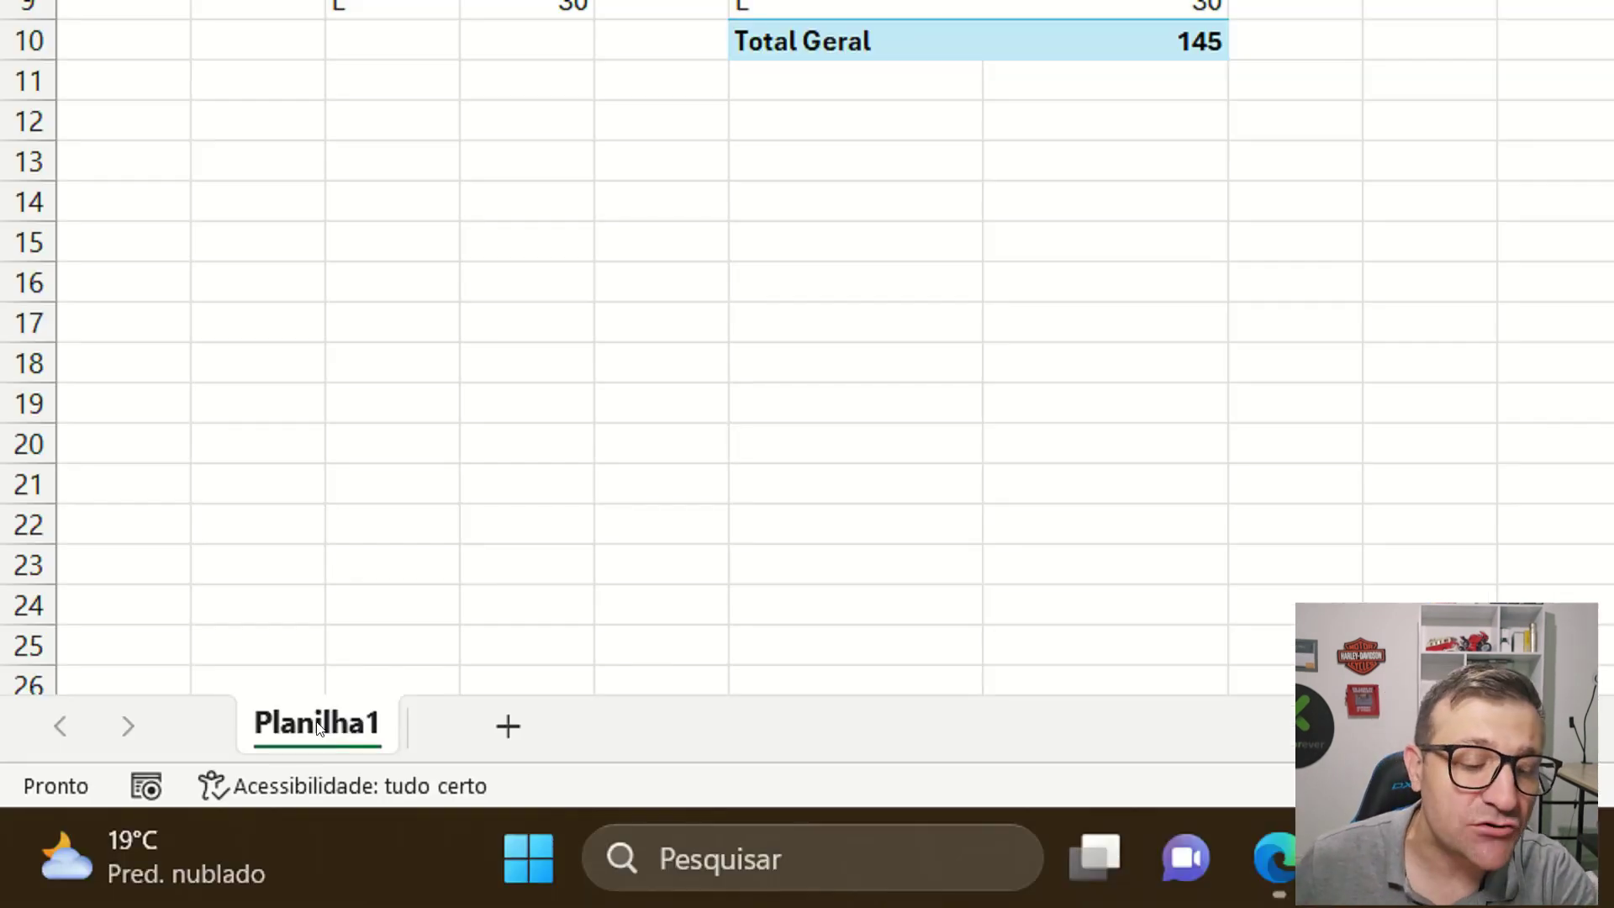
# Step: Open Planilha1's code with Exibir Código from the sheet tab's menu
pyautogui.rightClick(320, 728)
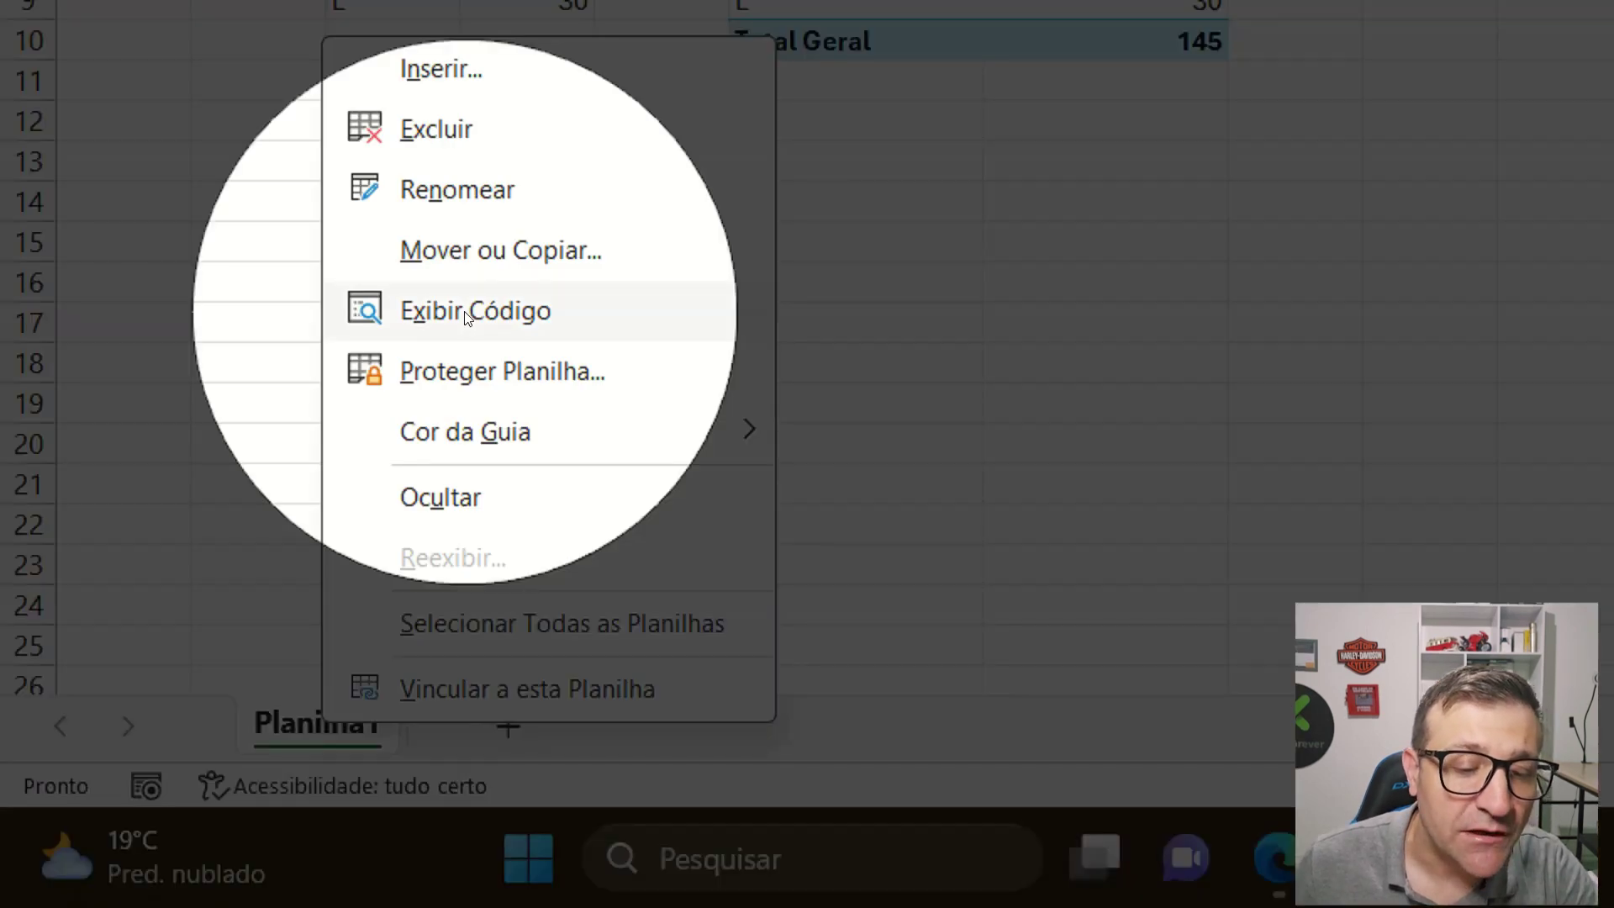
pyautogui.click(467, 311)
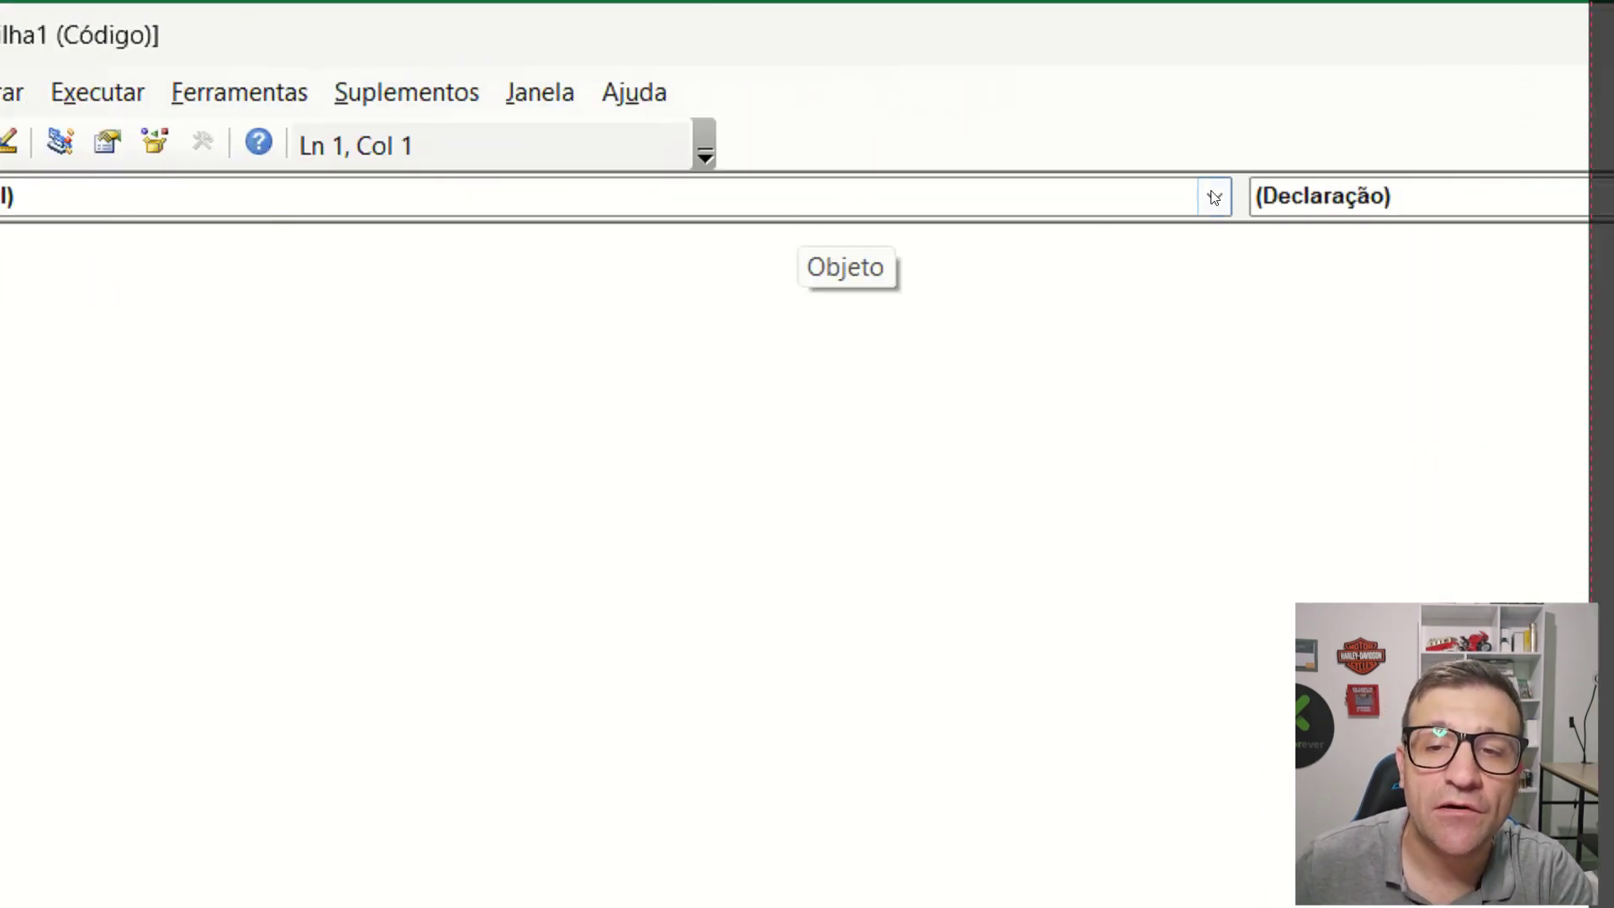
# Step: Insert the Worksheet_SelectionChange procedure for Planilha1 and add two blank lines in its body
pyautogui.click(1168, 198)
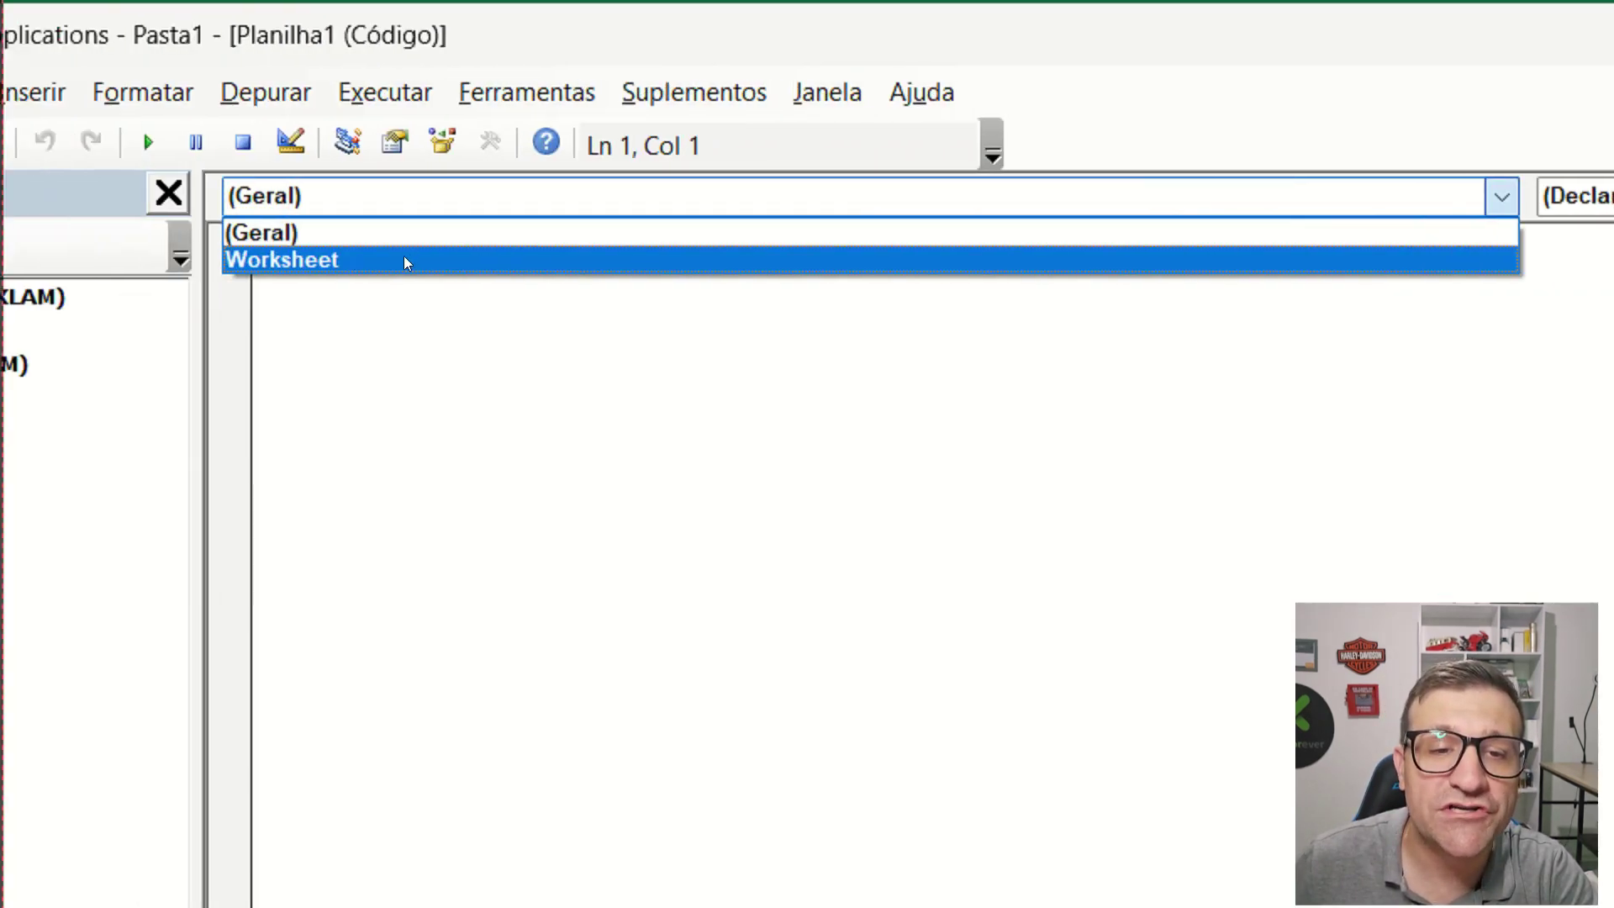
pyautogui.click(403, 259)
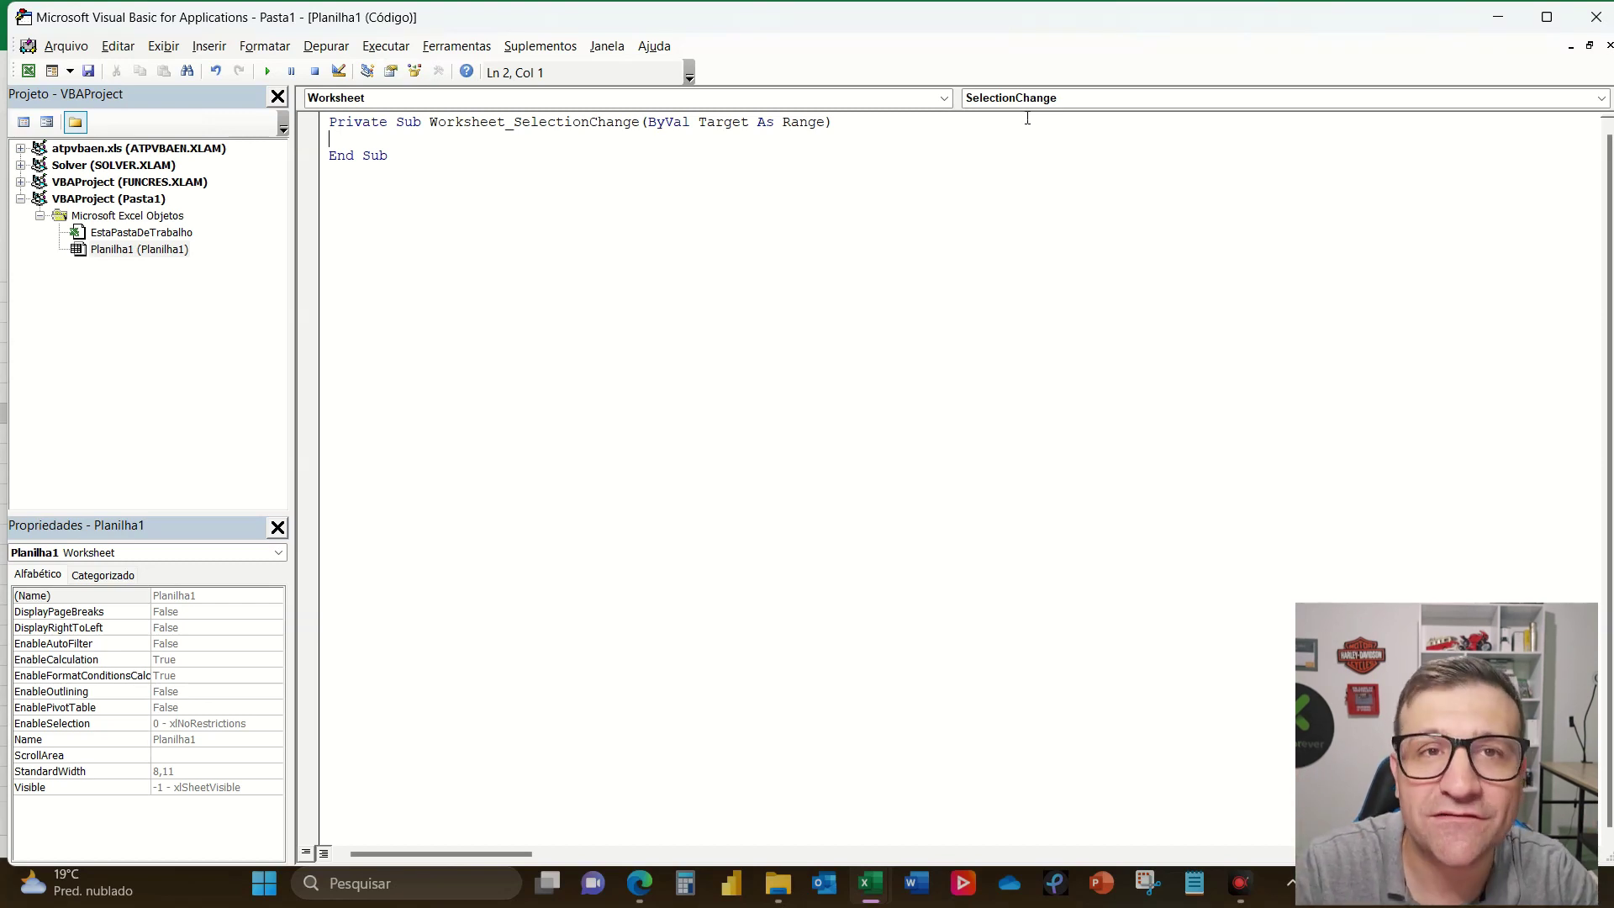
pyautogui.press('Return')
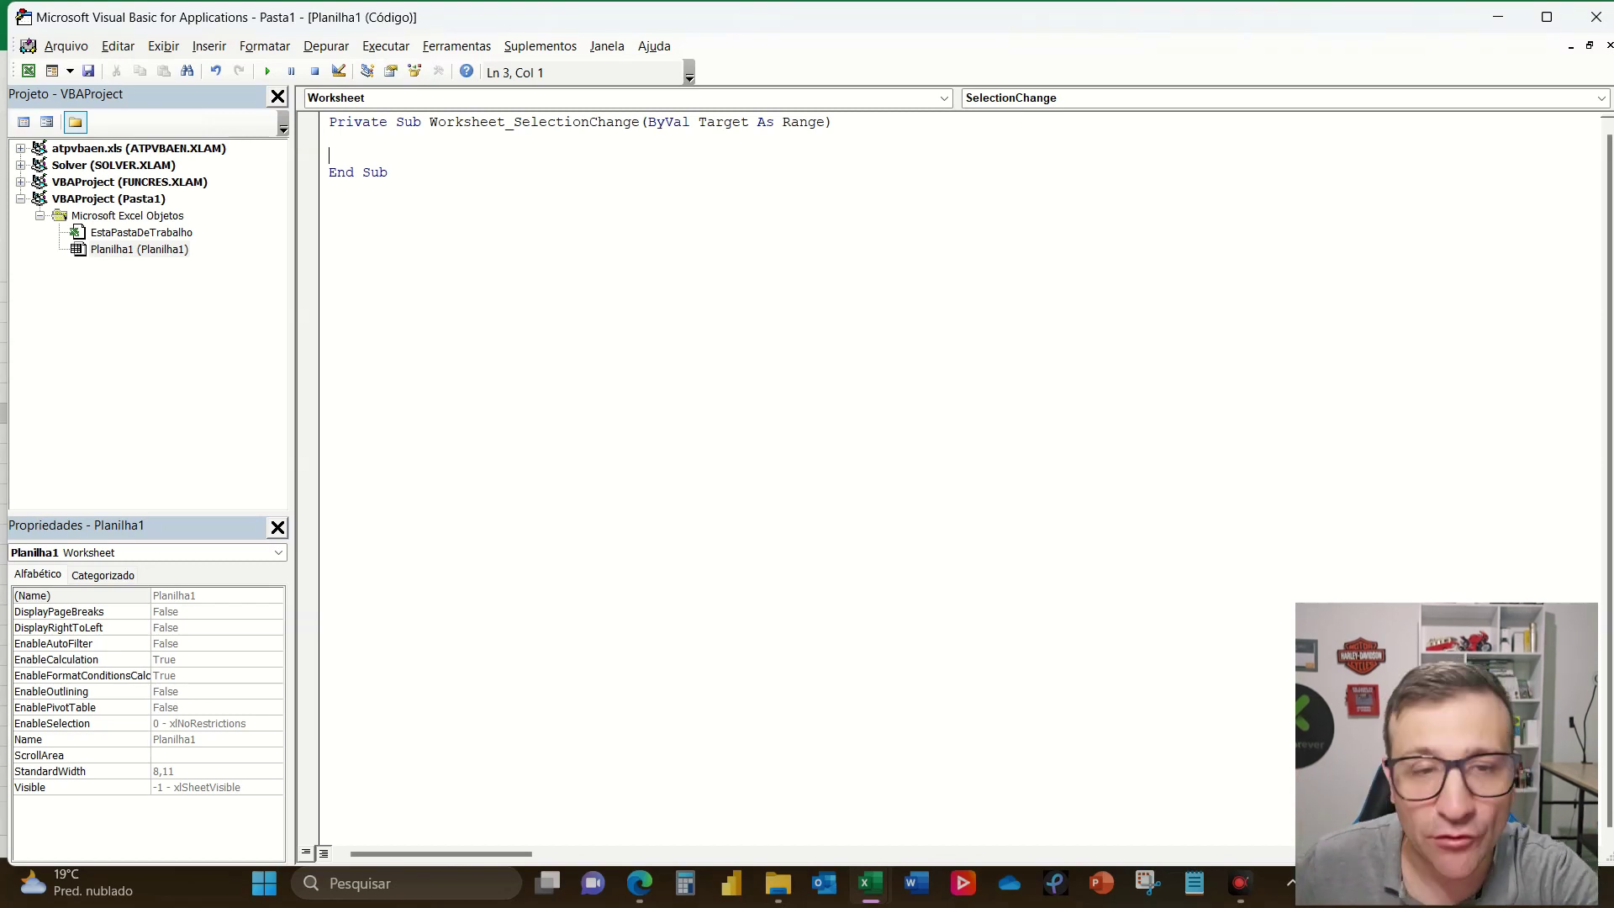
pyautogui.press('Return')
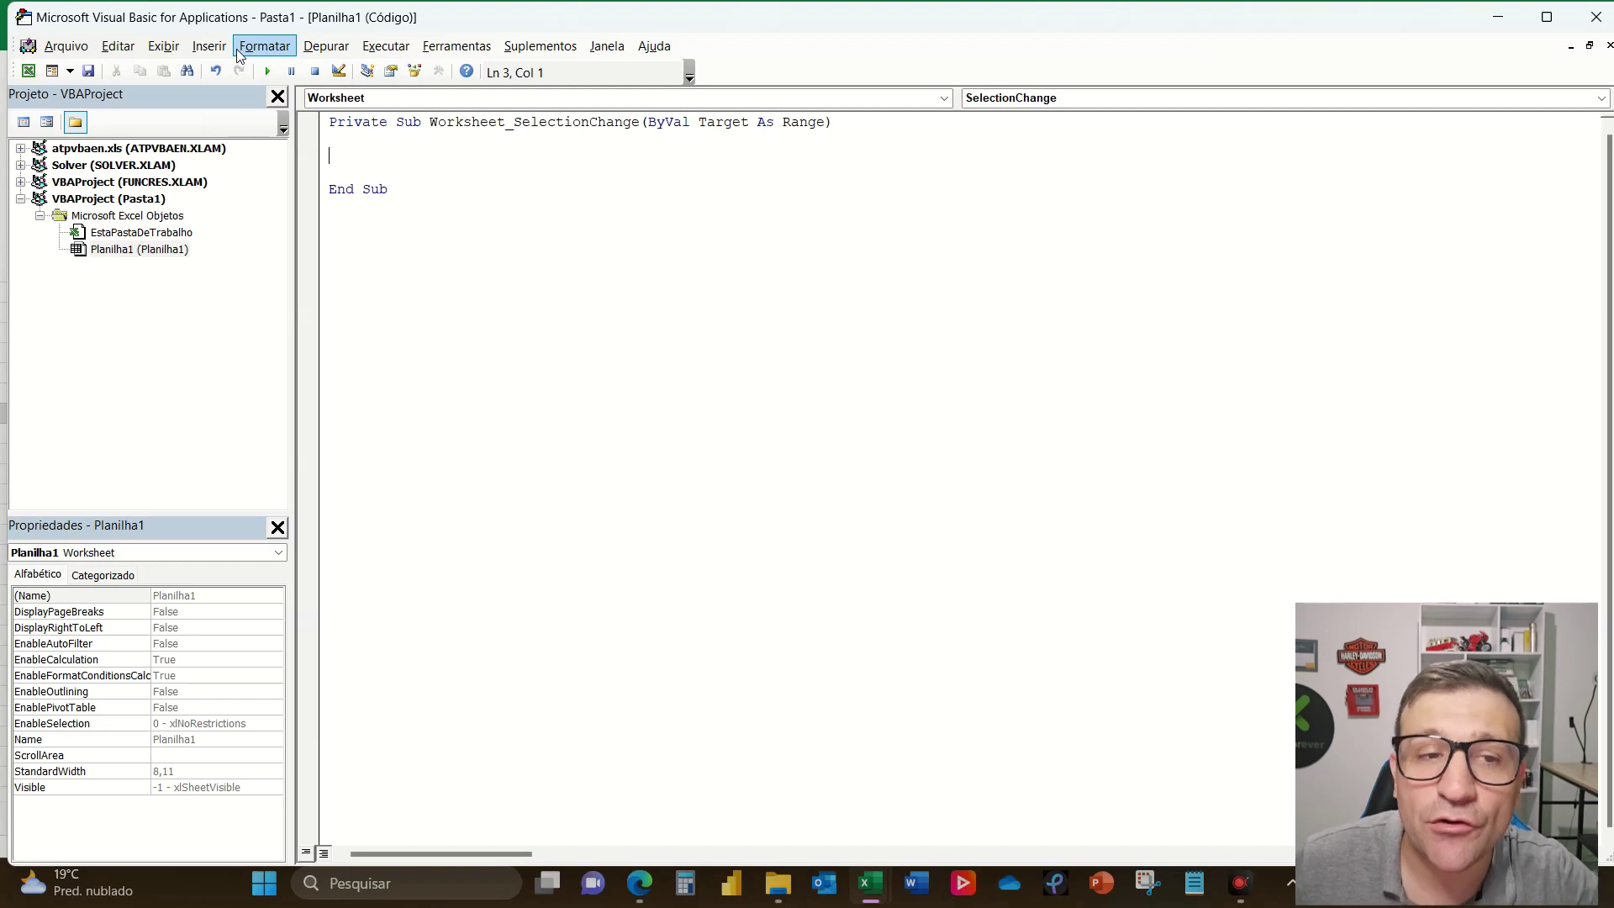
# Step: Import the auto-refresh module file from the Módulos folder and open Planilha11's code
pyautogui.click(80, 52)
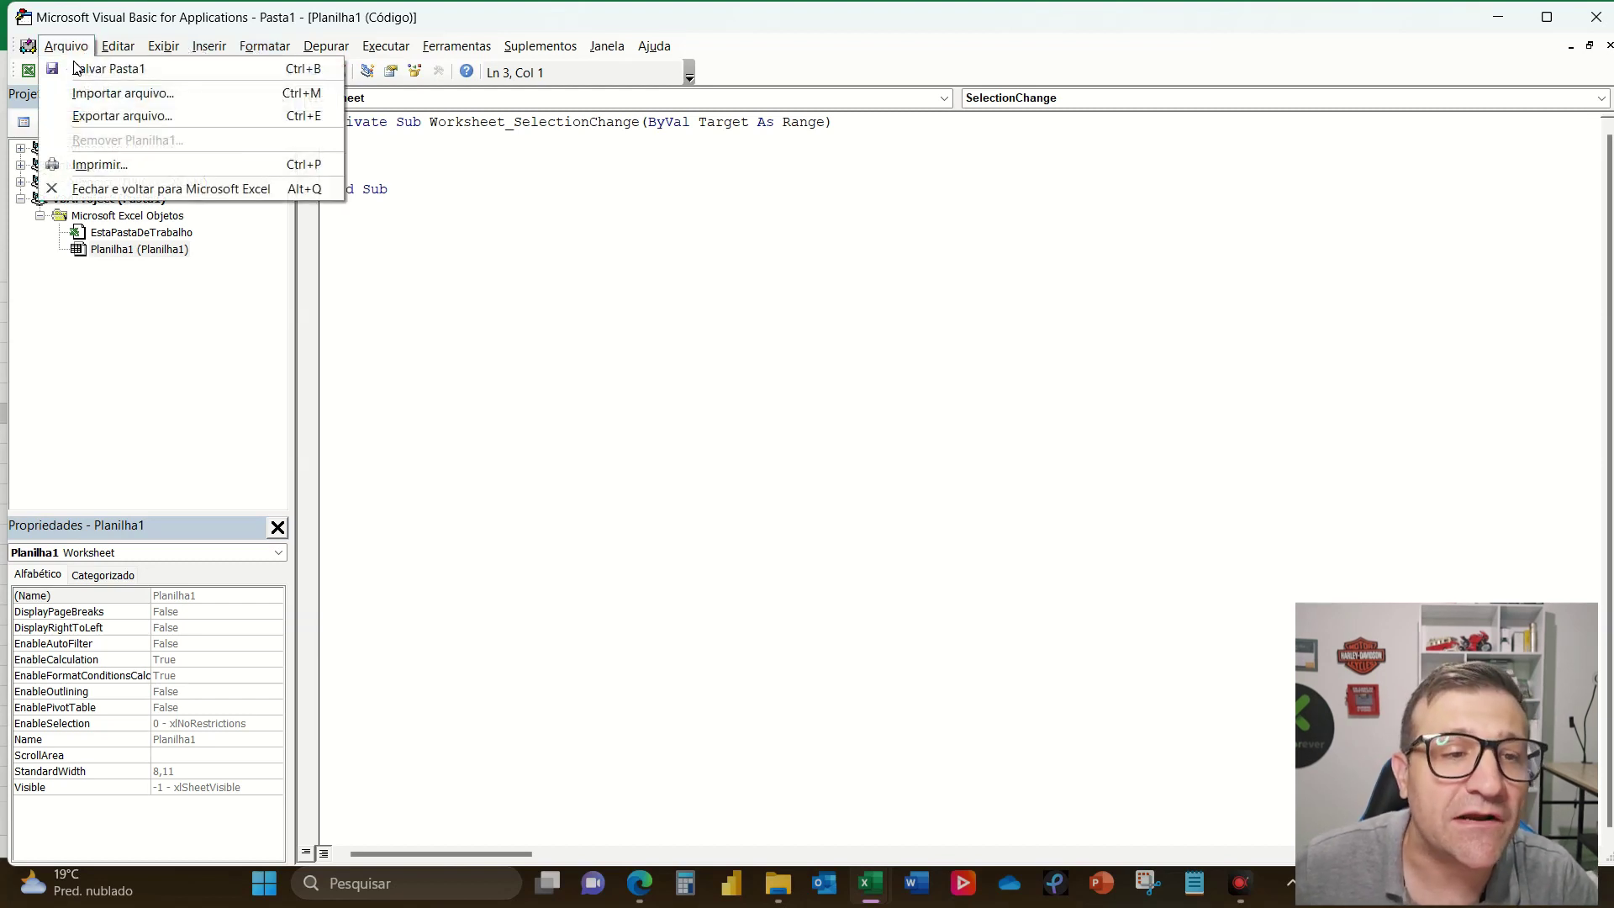
pyautogui.click(135, 93)
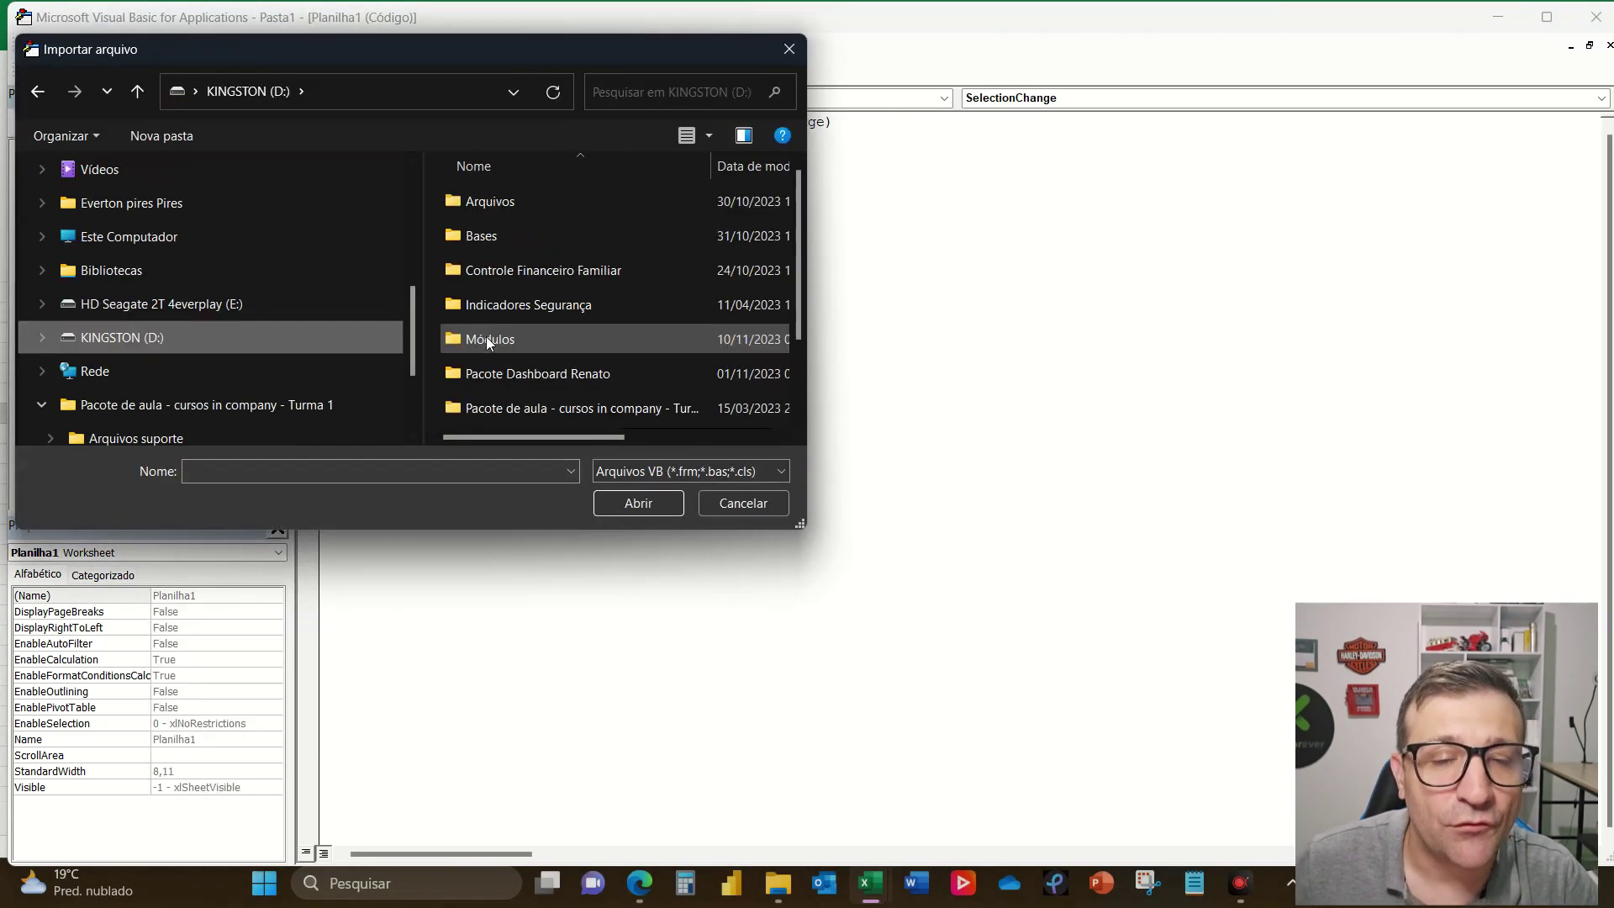
pyautogui.doubleClick(488, 338)
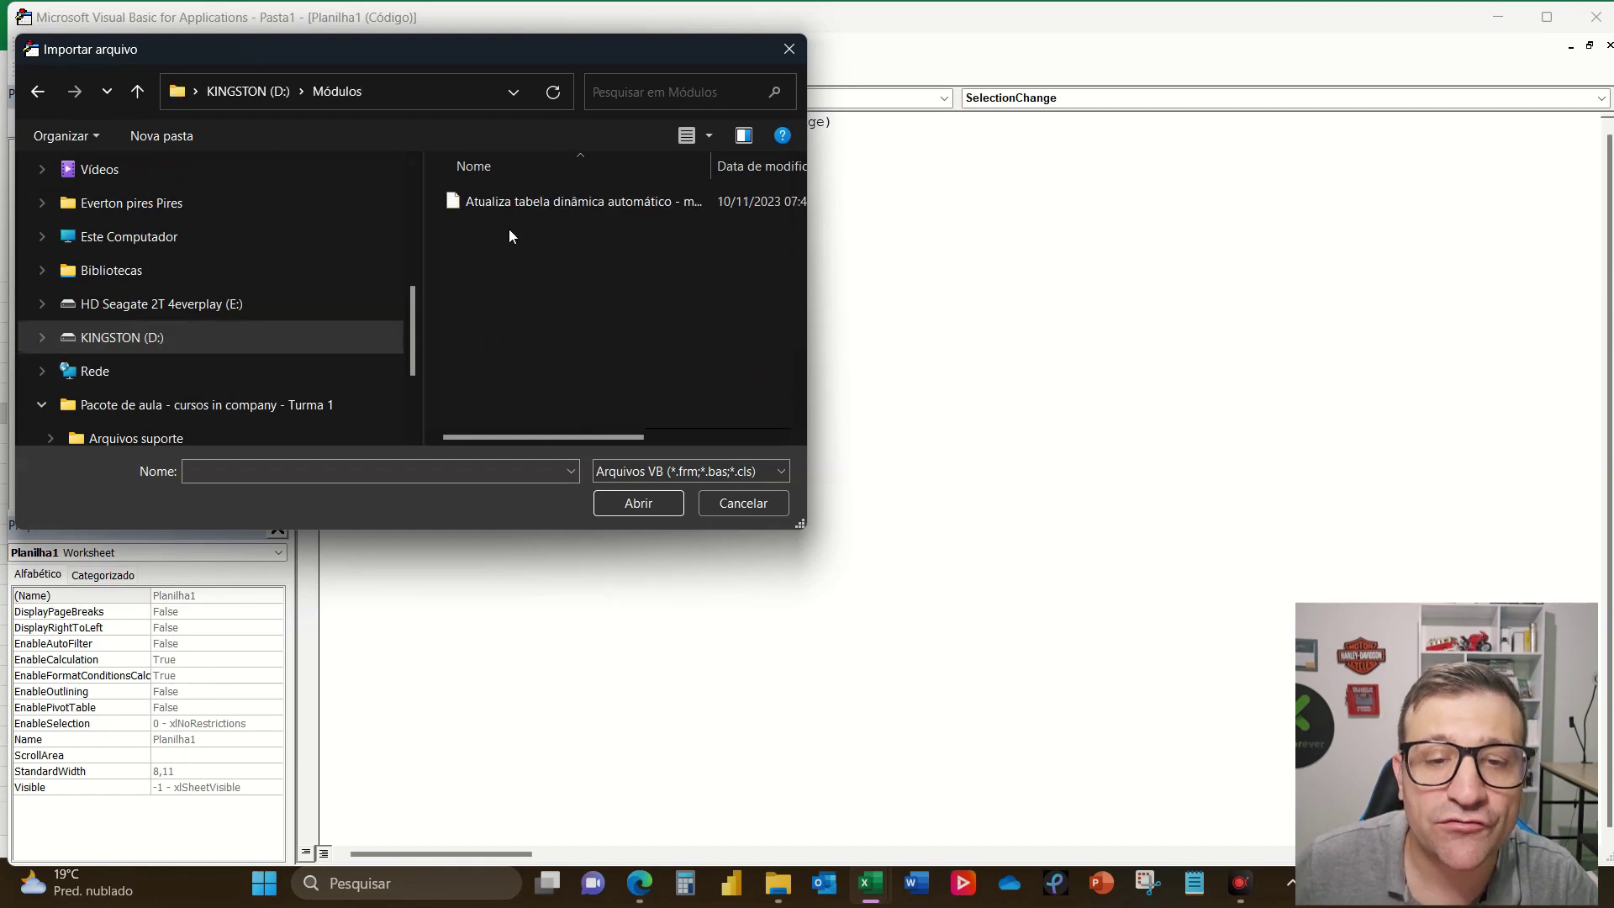
pyautogui.doubleClick(512, 204)
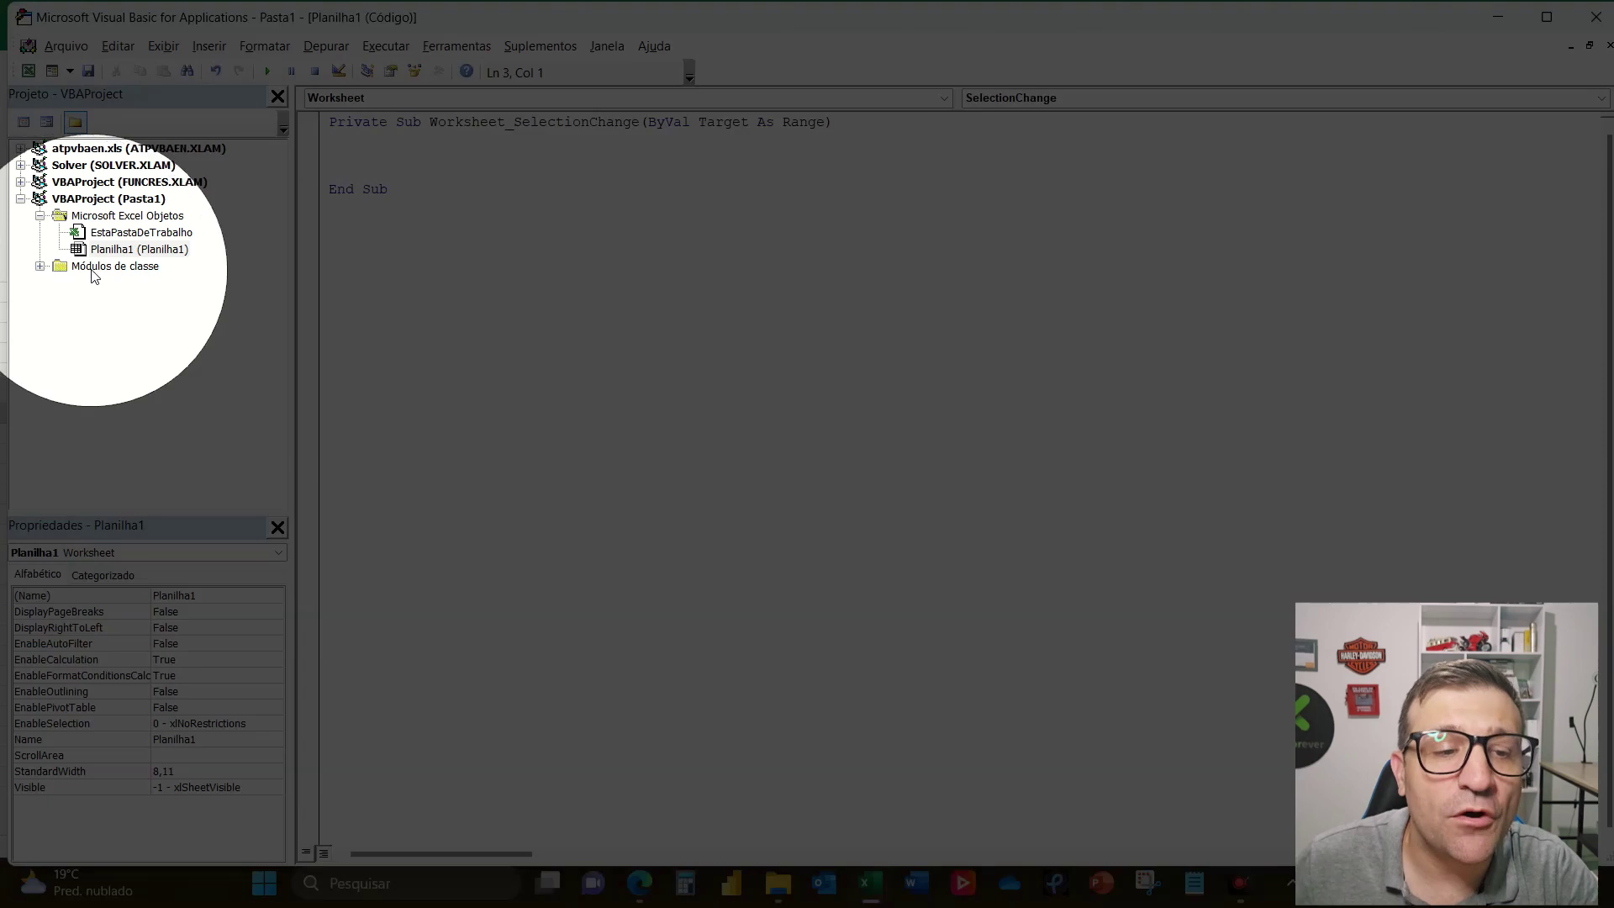
pyautogui.doubleClick(58, 267)
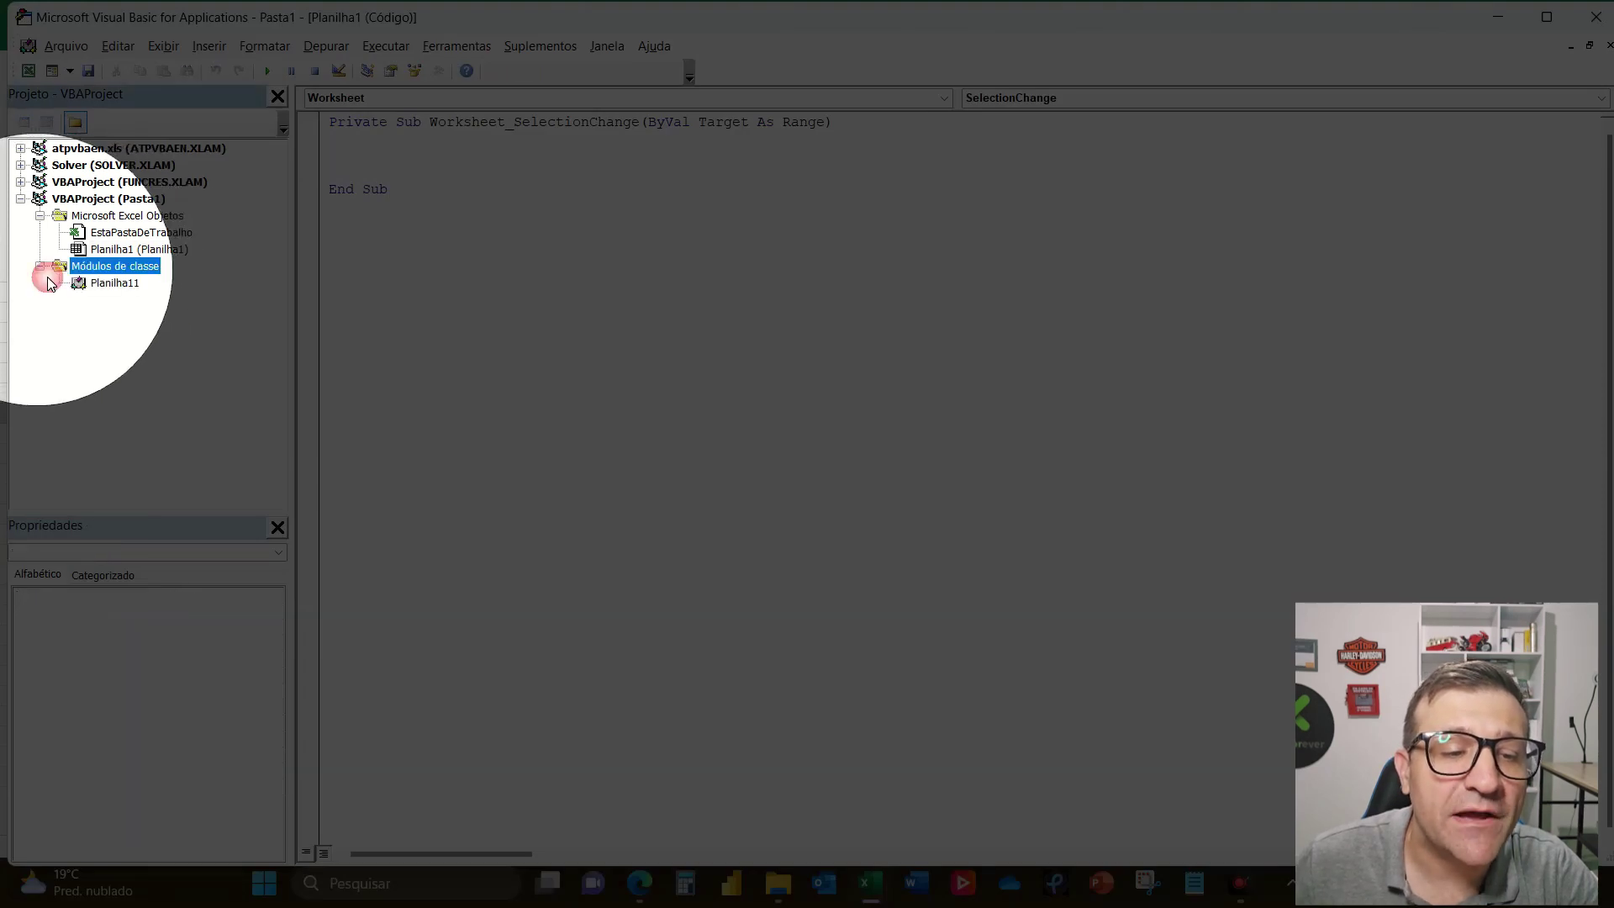
pyautogui.doubleClick(113, 284)
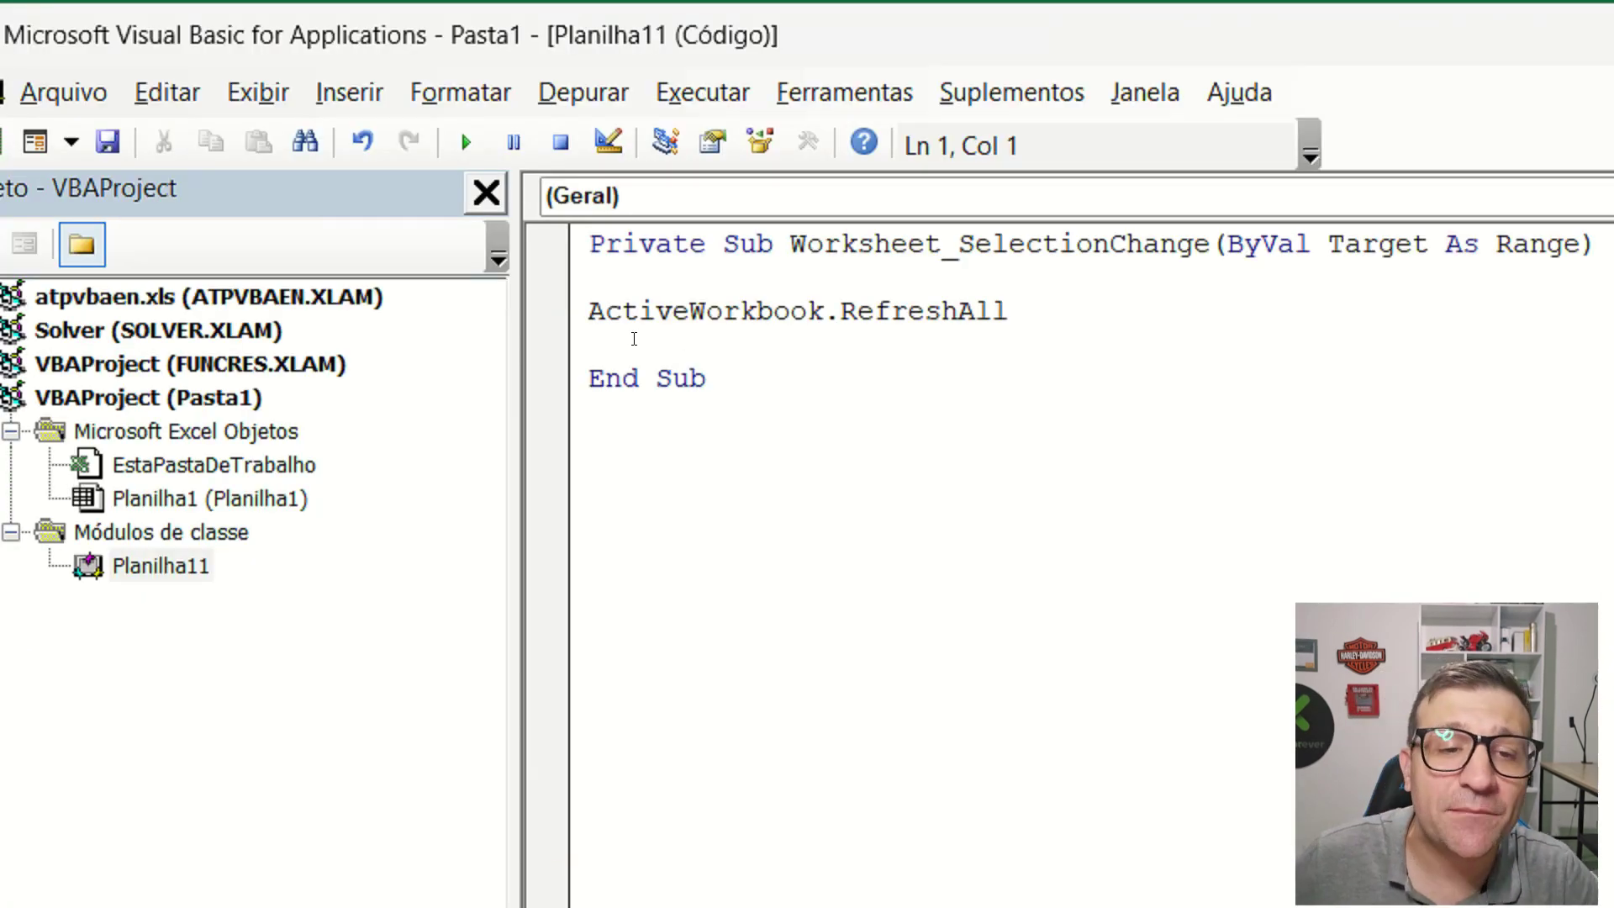
# Step: Copy the ActiveWorkbook.RefreshAll line into Planilha1's Worksheet_SelectionChange procedure
pyautogui.moveTo(588, 311); pyautogui.dragTo(1024, 313)
pyautogui.hotkey('ctrl', 'c')
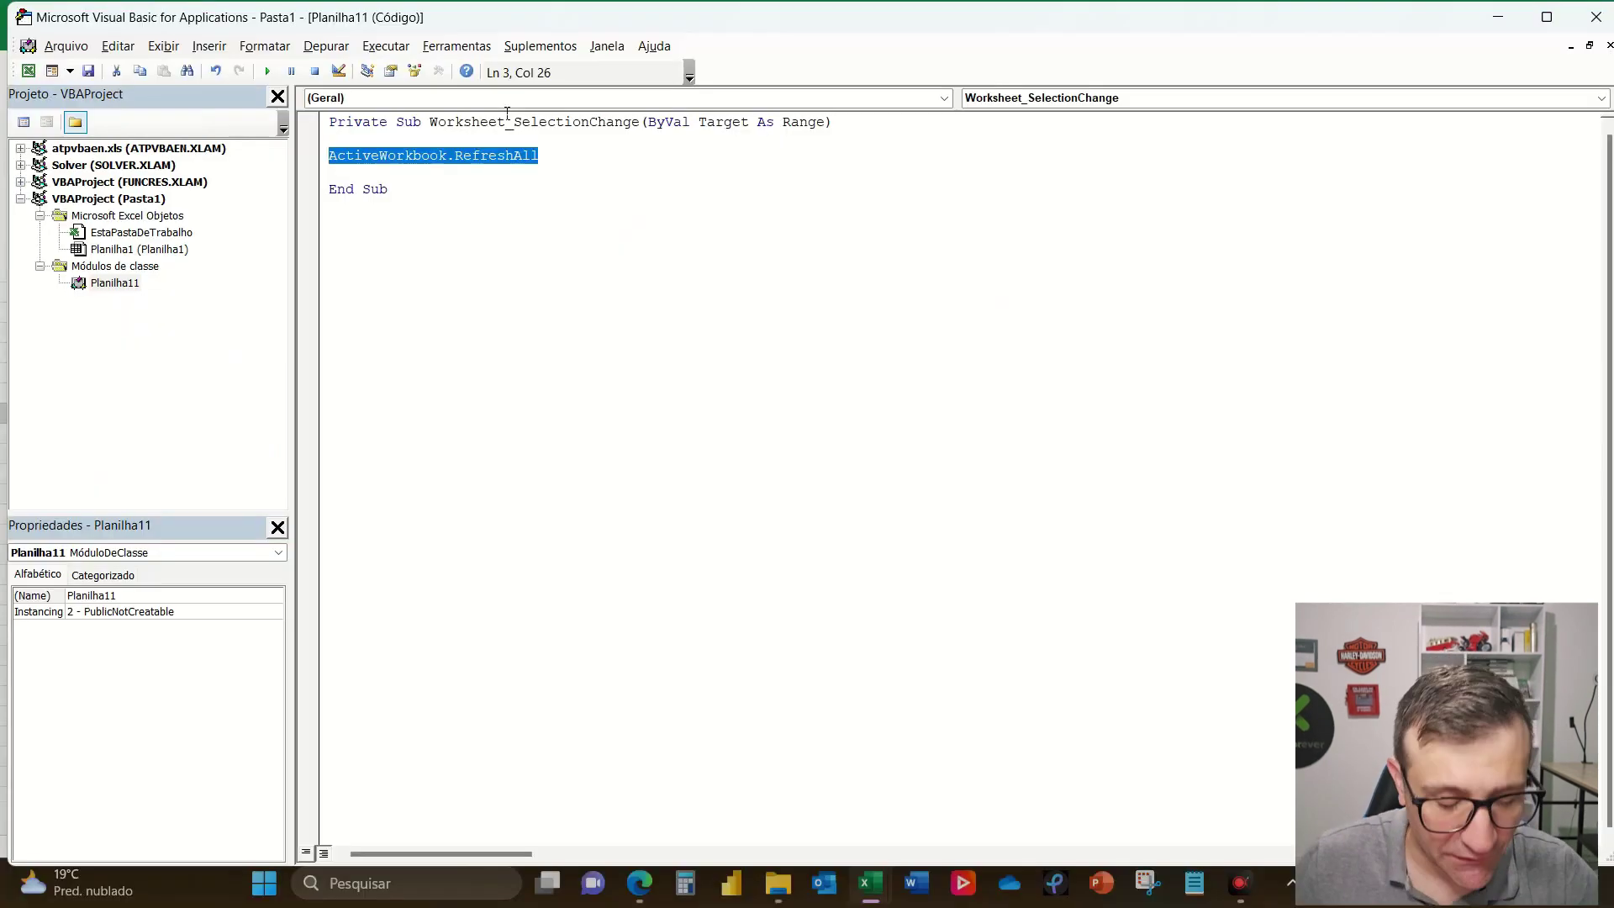
pyautogui.doubleClick(115, 250)
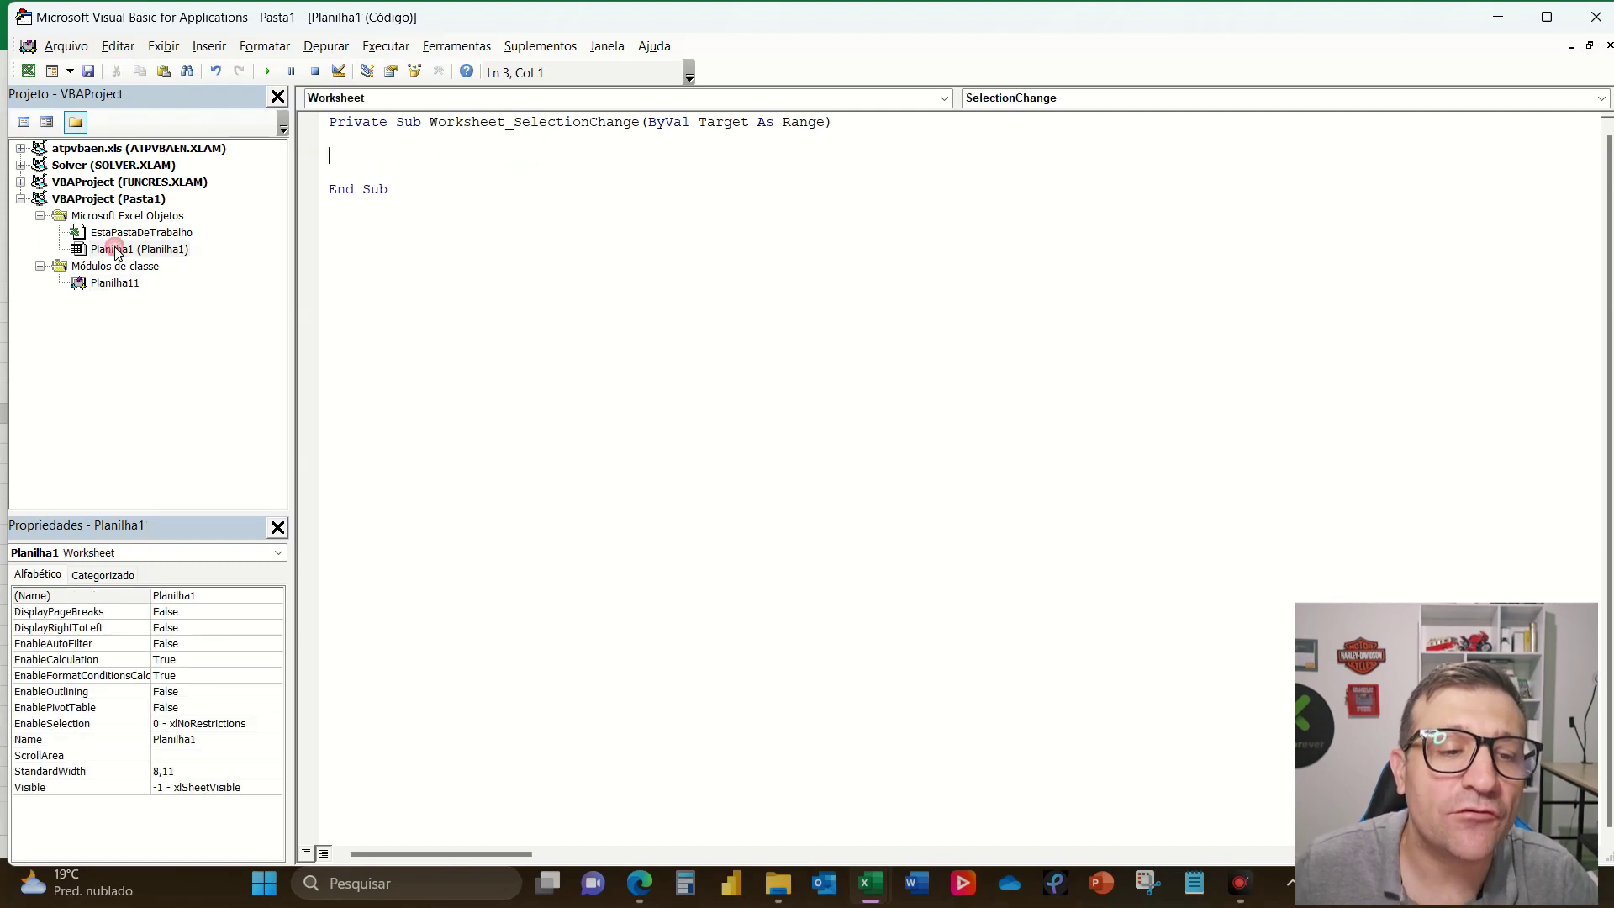
pyautogui.hotkey('ctrl', 'v')
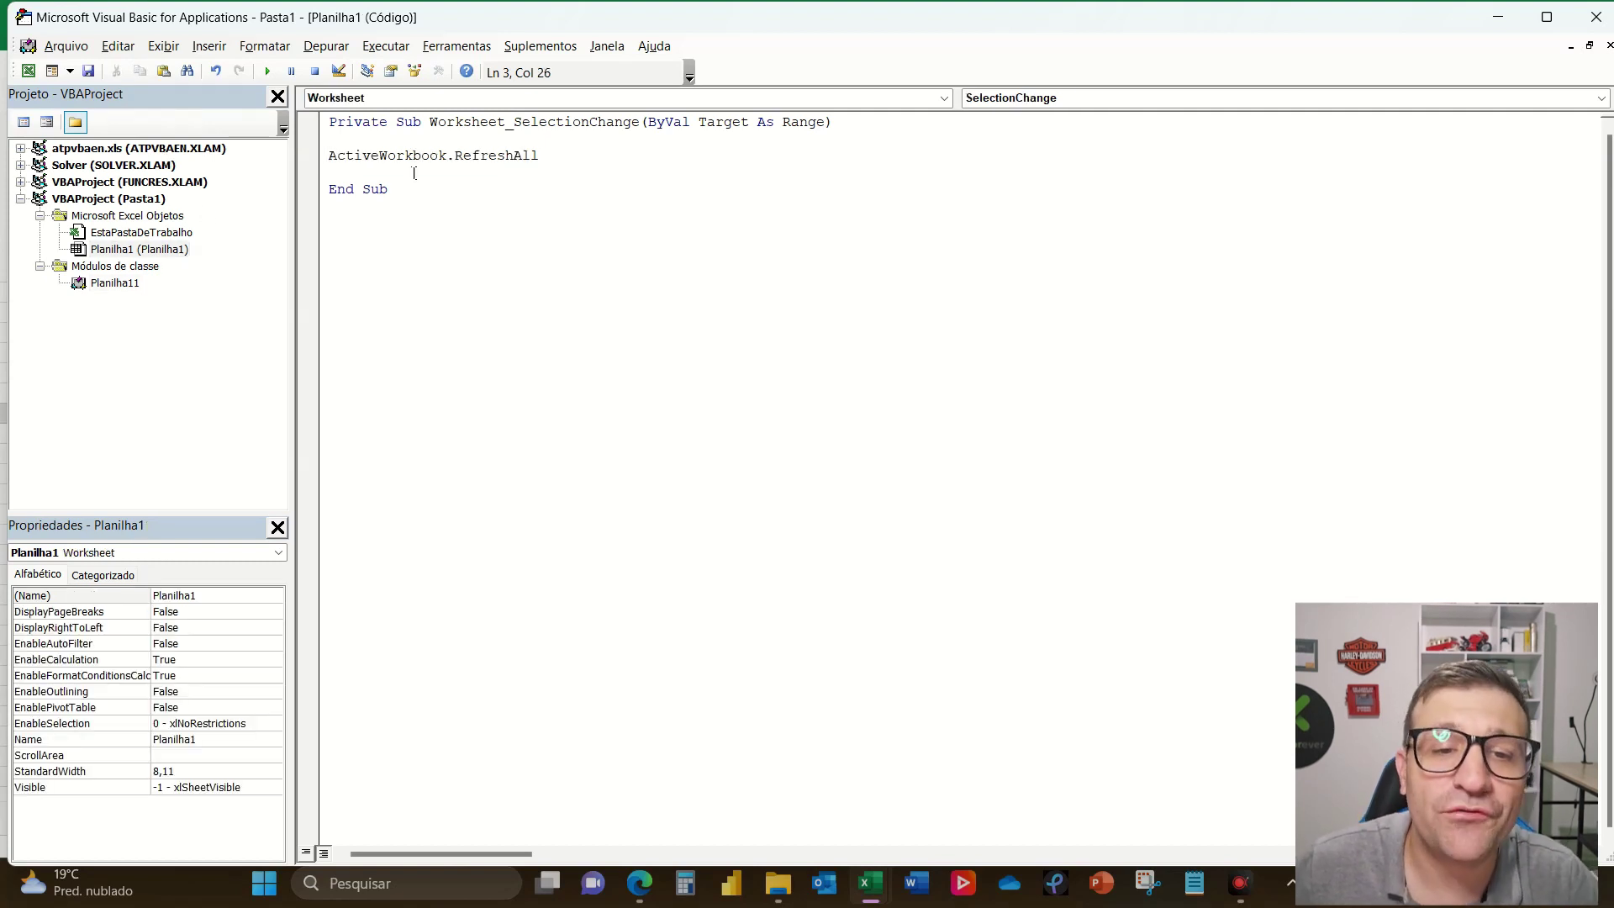
# Step: Remove the Planilha11 module without exporting it, then return to Planilha1's RefreshAll line
pyautogui.rightClick(115, 283)
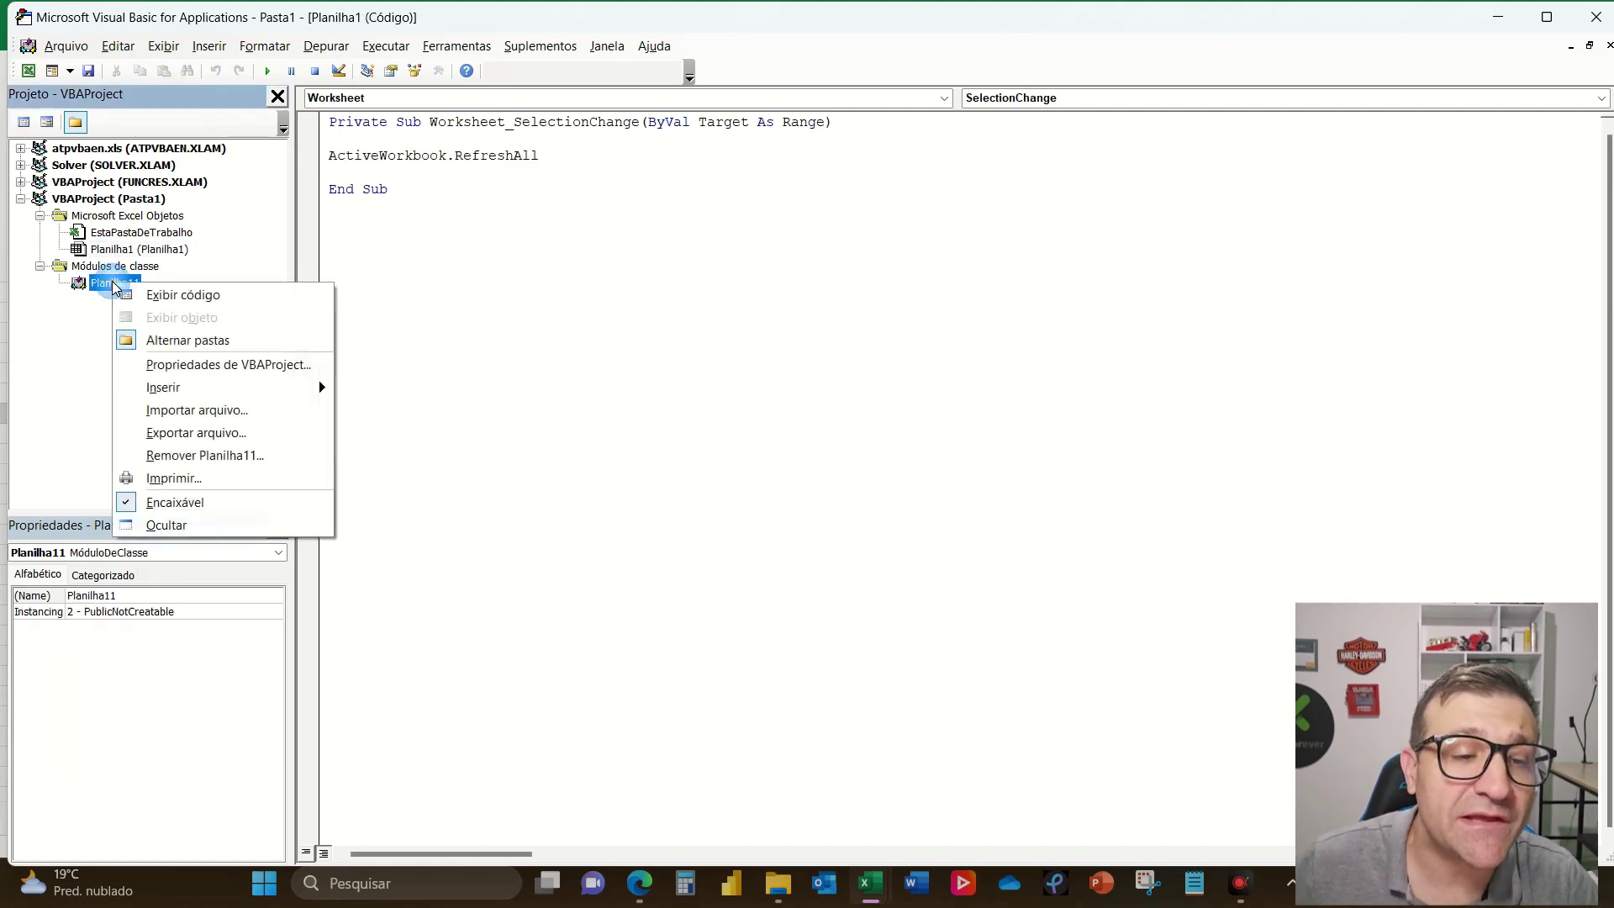
pyautogui.click(174, 458)
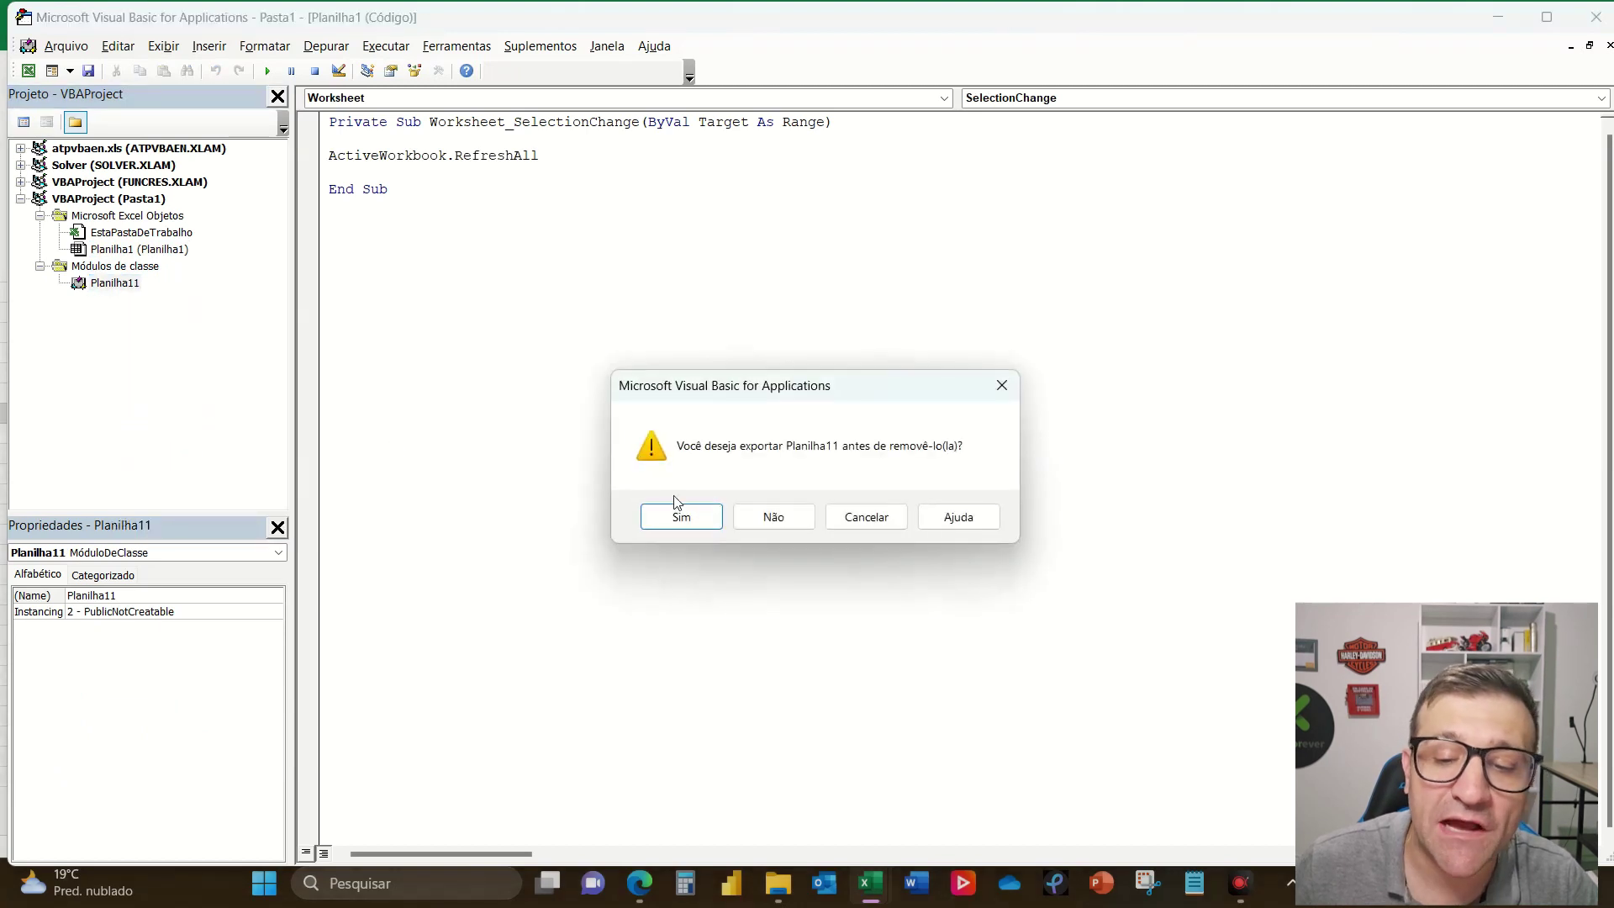
pyautogui.click(772, 515)
pyautogui.click(109, 250)
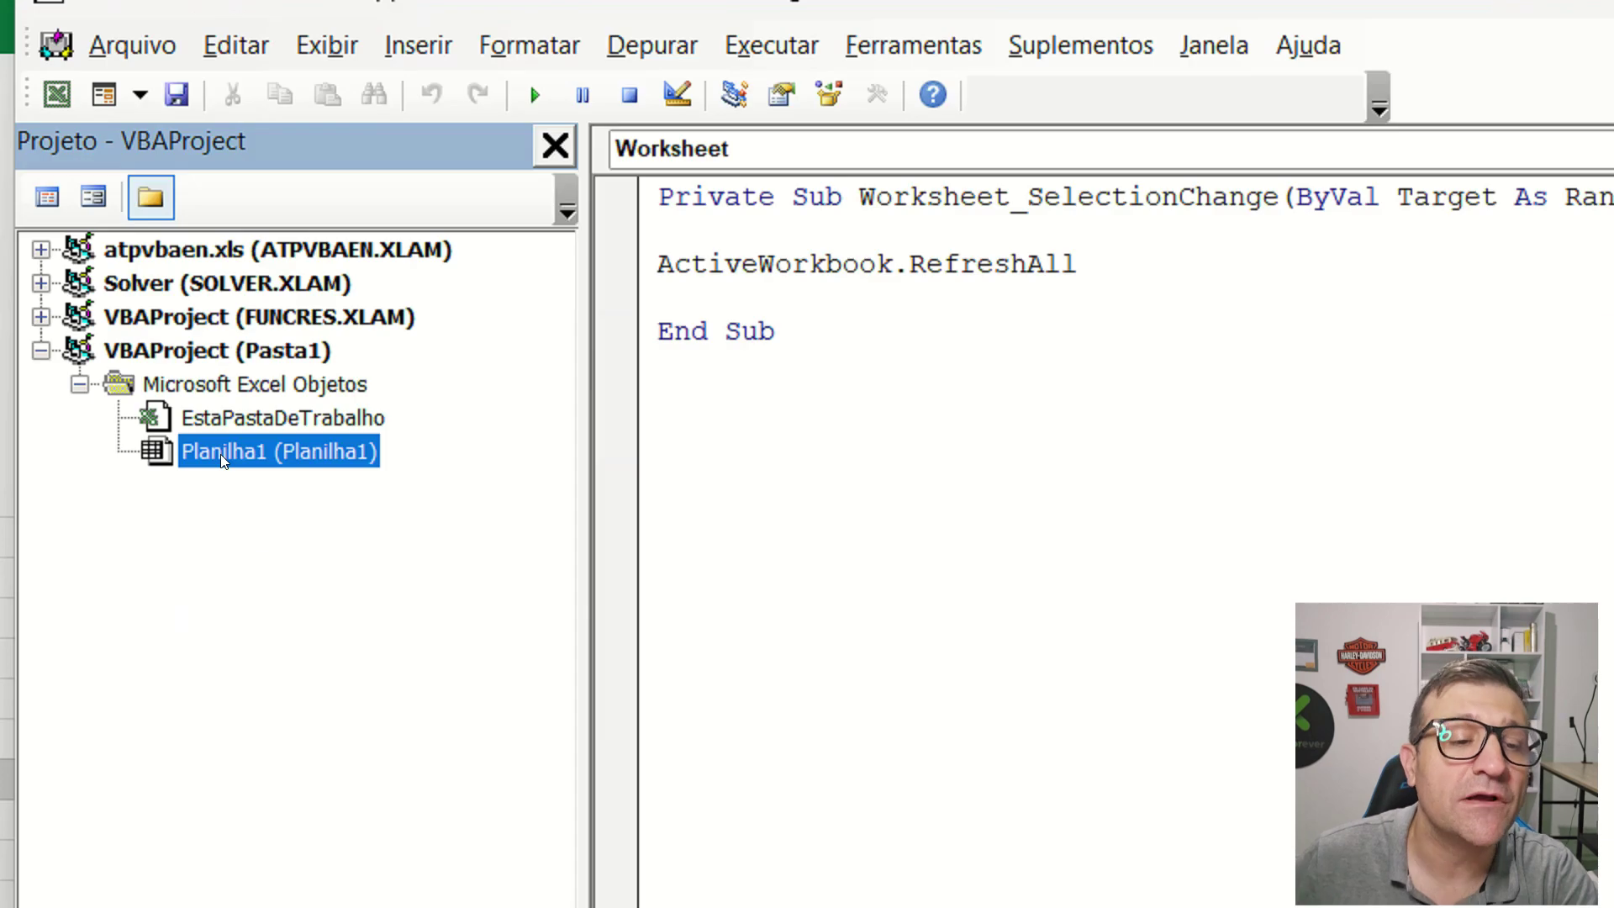
pyautogui.click(550, 155)
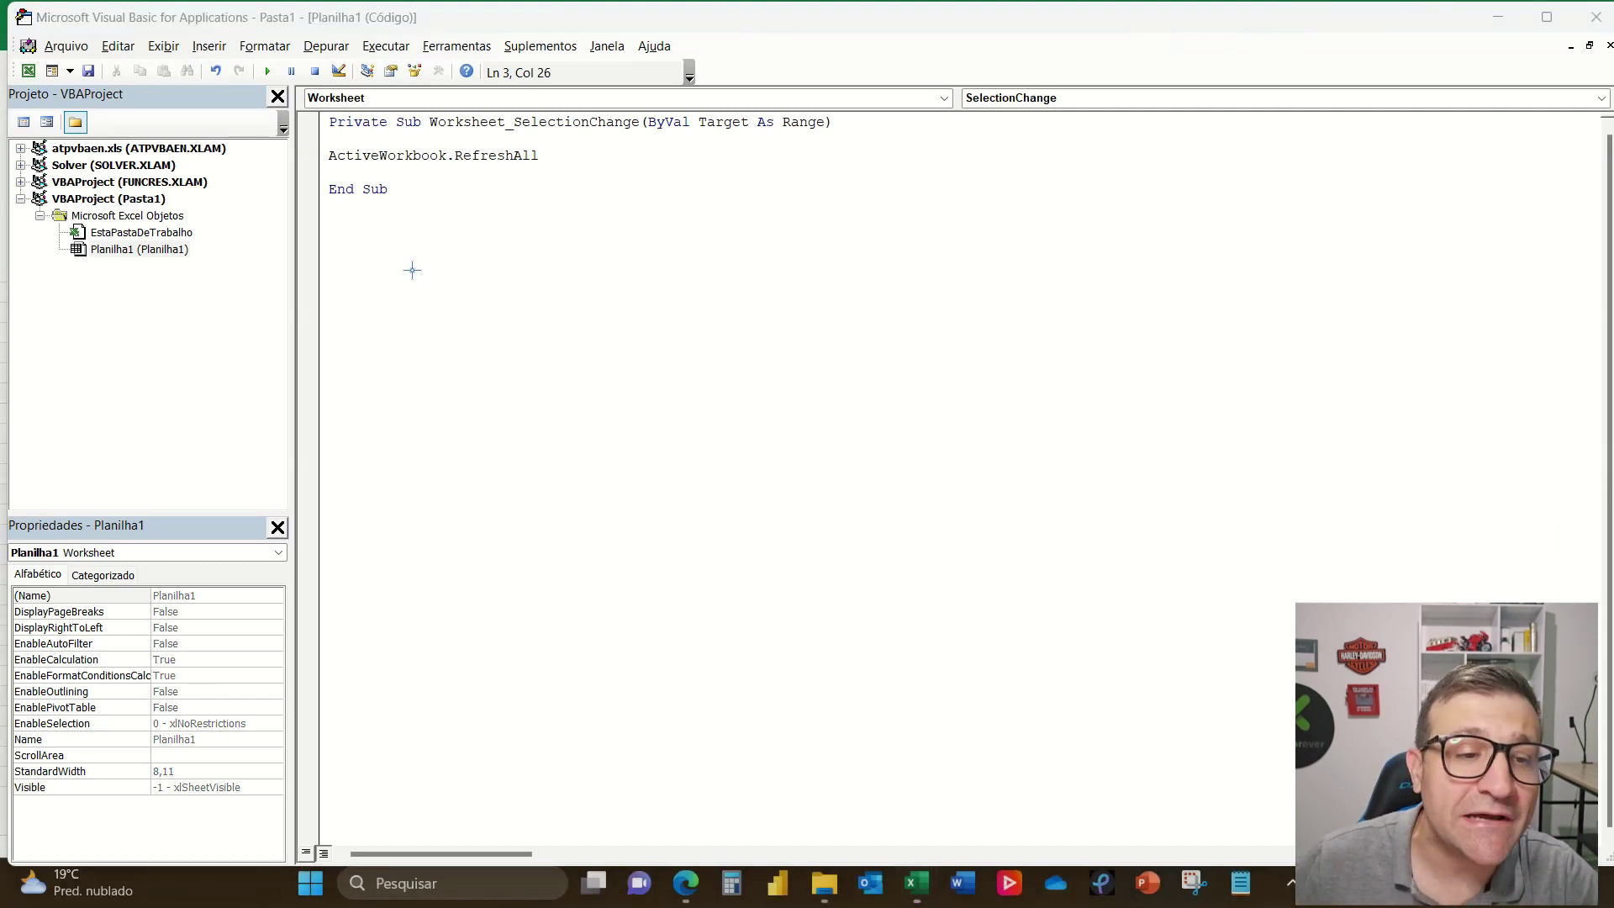
# Step: Leave the Planilha1 Worksheet_SelectionChange macro holding only the ActiveWorkbook.RefreshAll line
pyautogui.moveTo(528, 244); pyautogui.dragTo(199, 252)
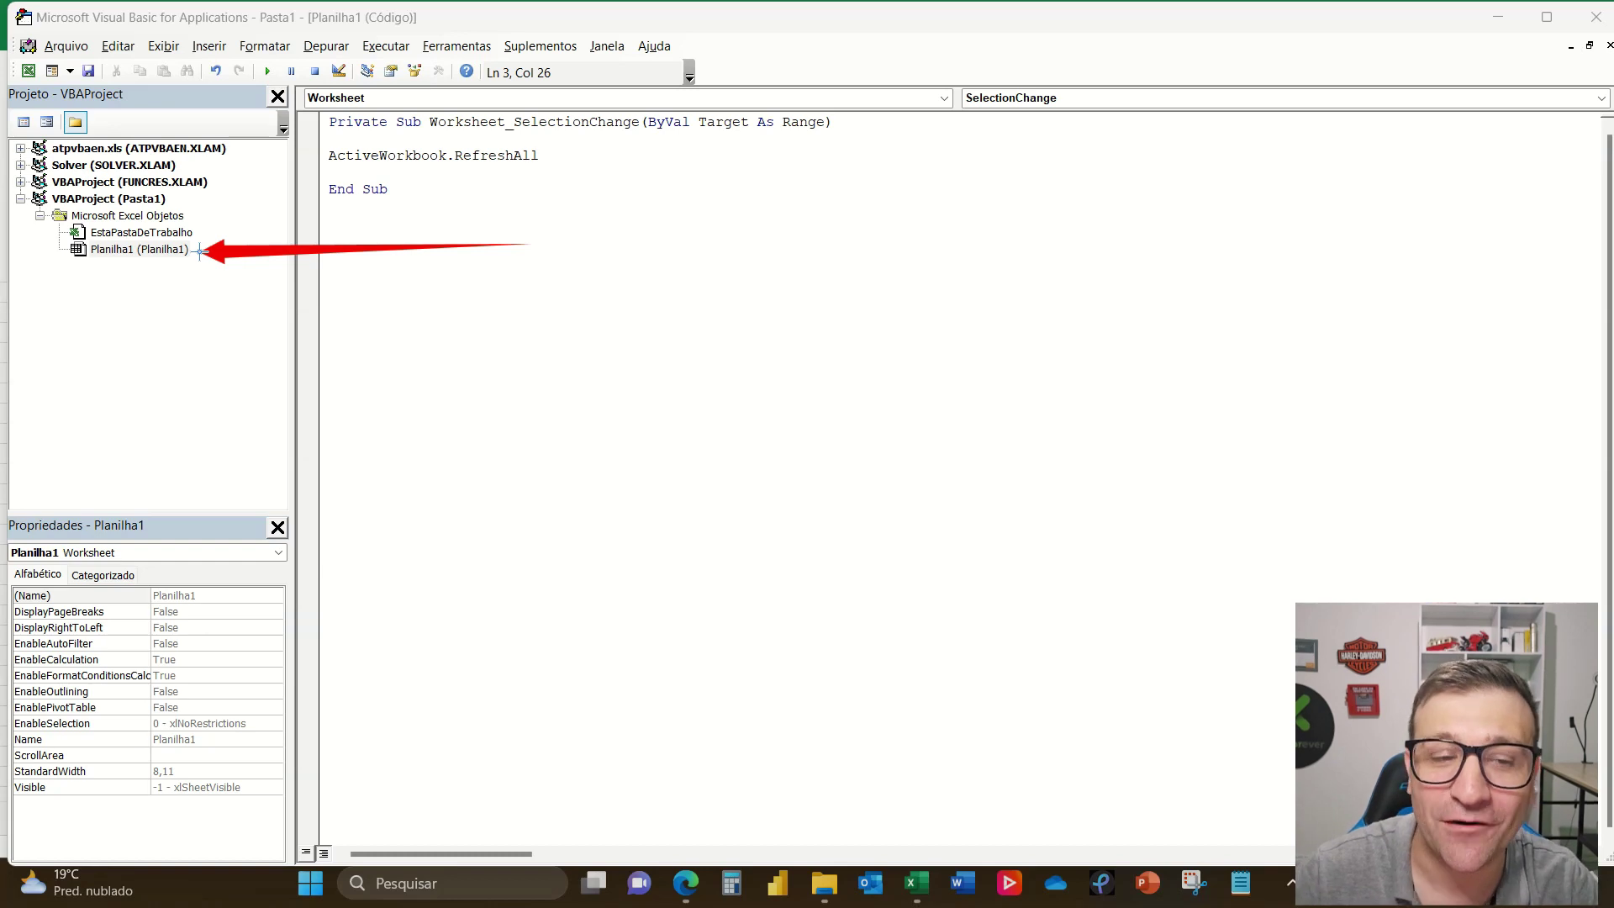
pyautogui.press('Escape')
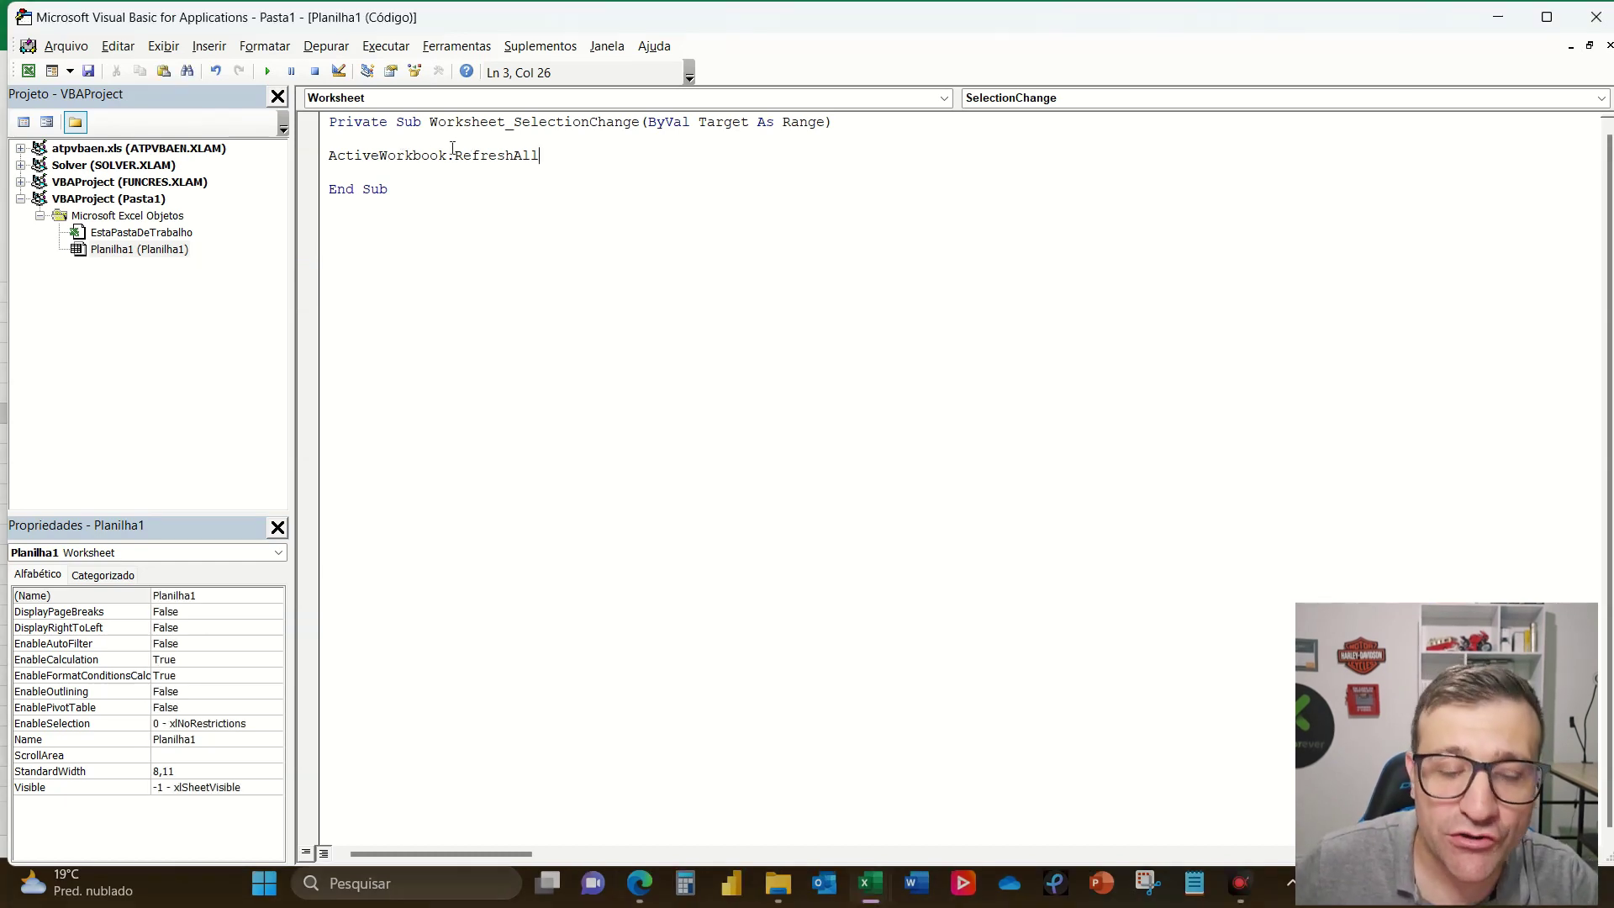
# Step: Back in the workbook, set the number in D5 to 200
pyautogui.click(27, 71)
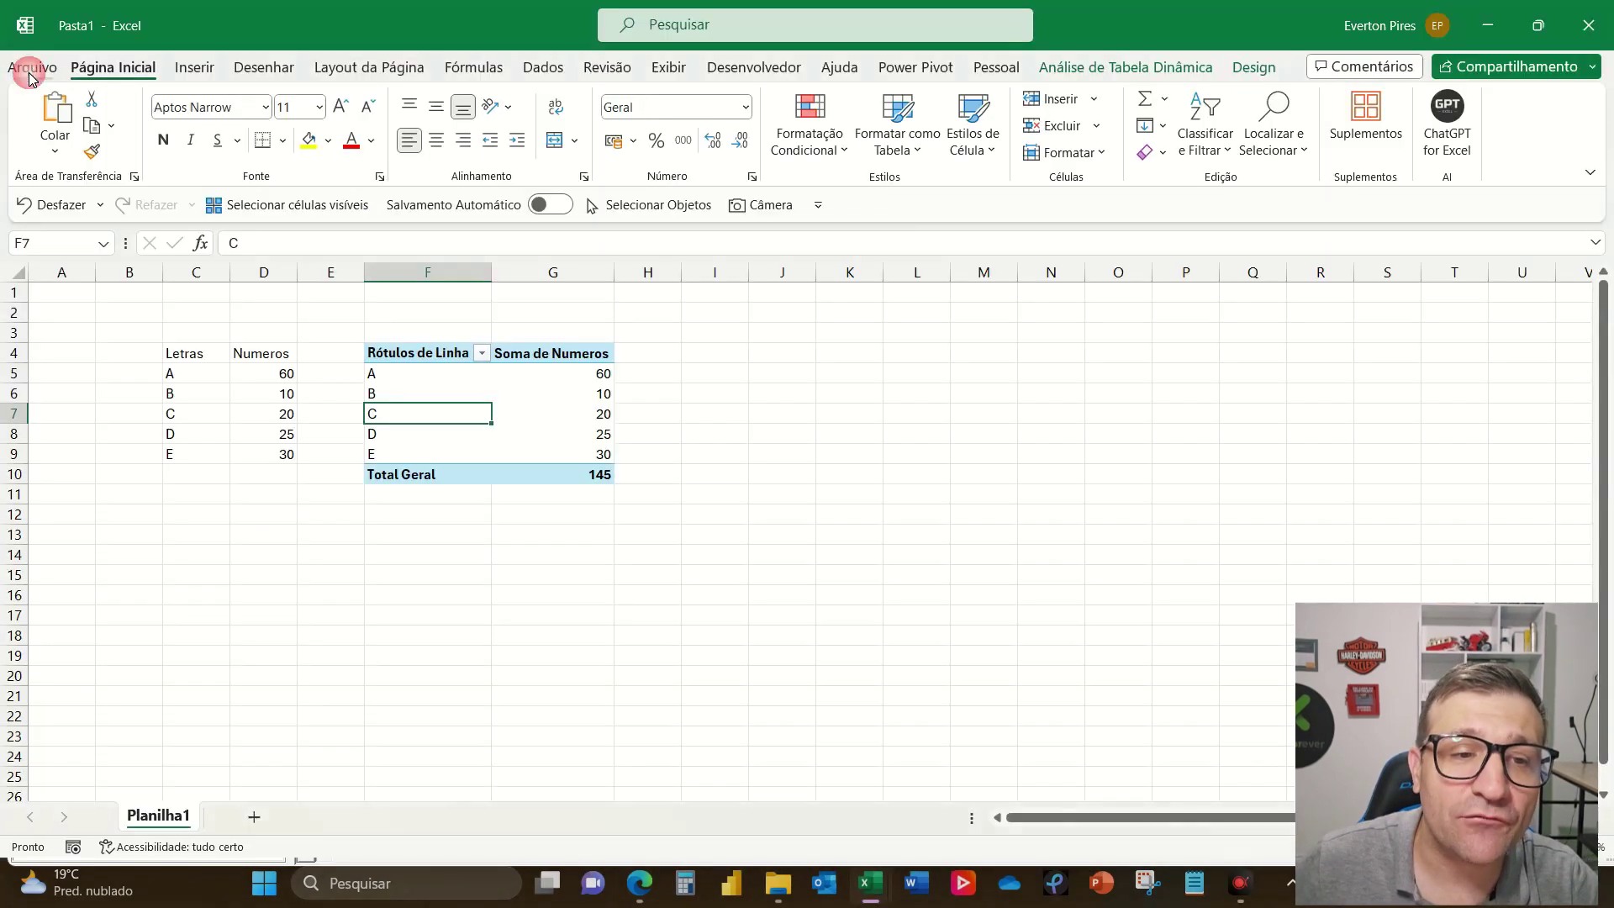
pyautogui.click(577, 519)
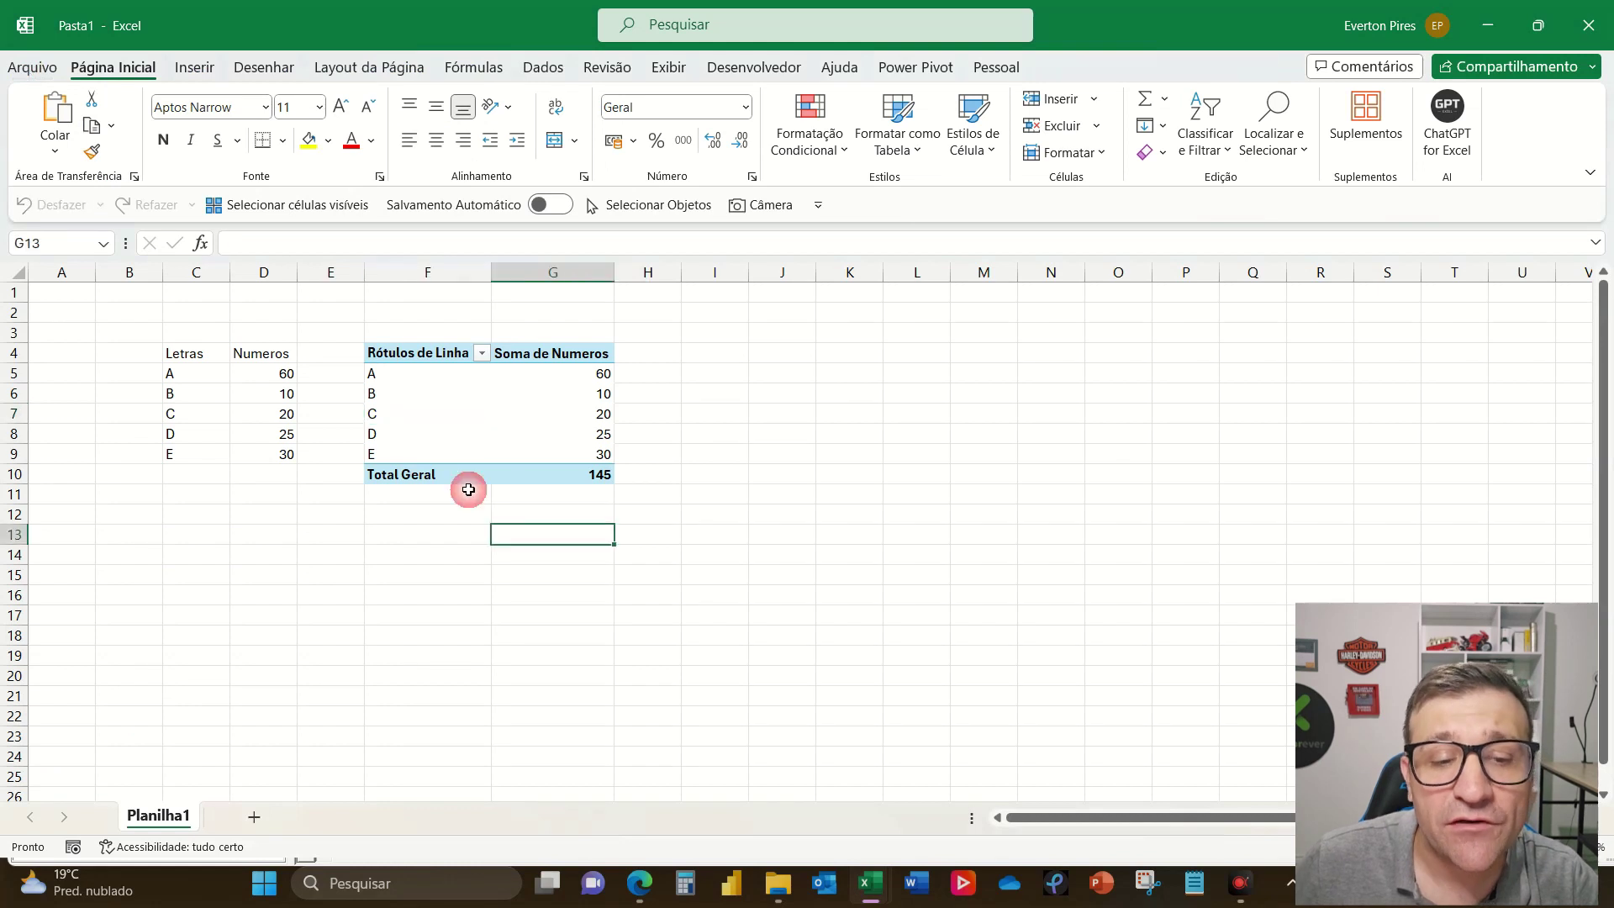
pyautogui.click(237, 370)
pyautogui.press('ctrl')
pyautogui.press('ctrl')
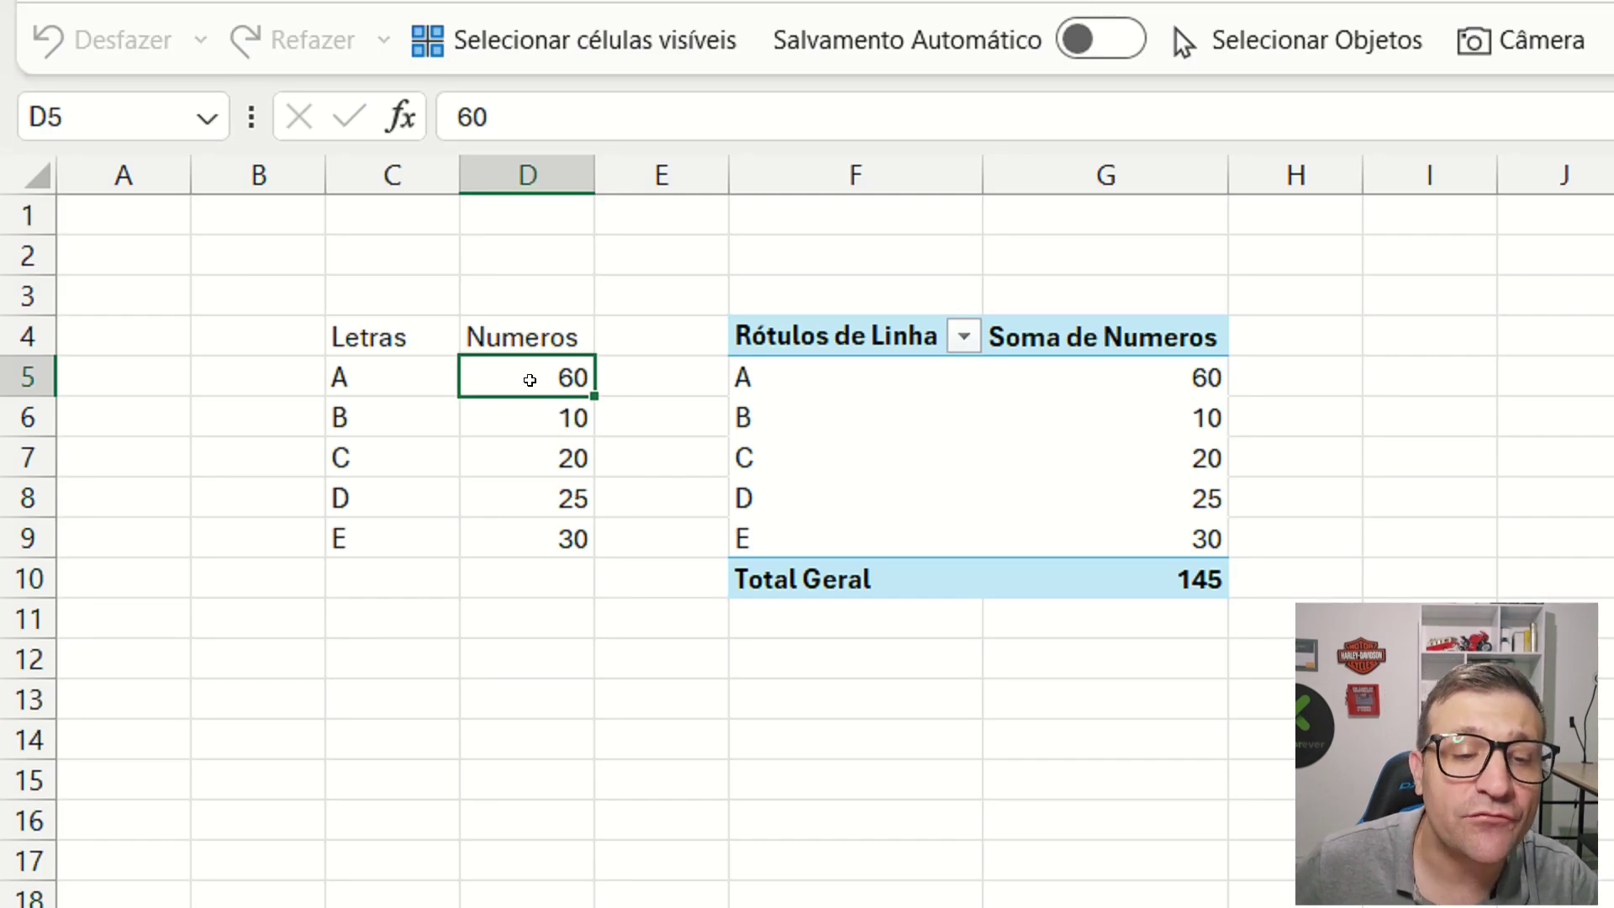
pyautogui.click(529, 380)
pyautogui.write('200')
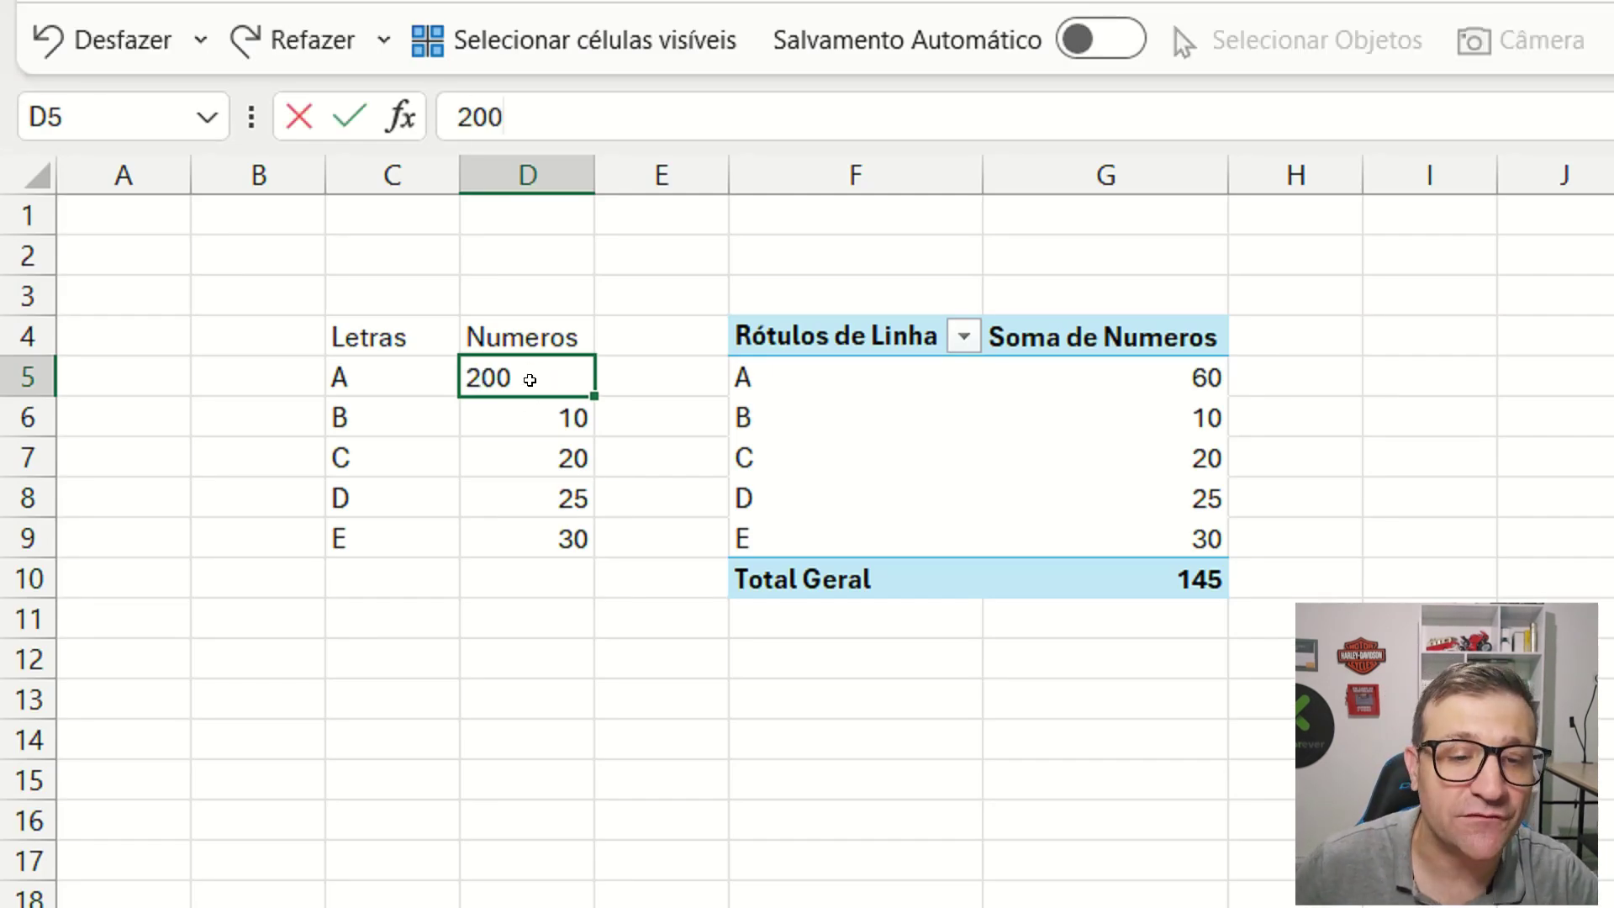
pyautogui.press('Return')
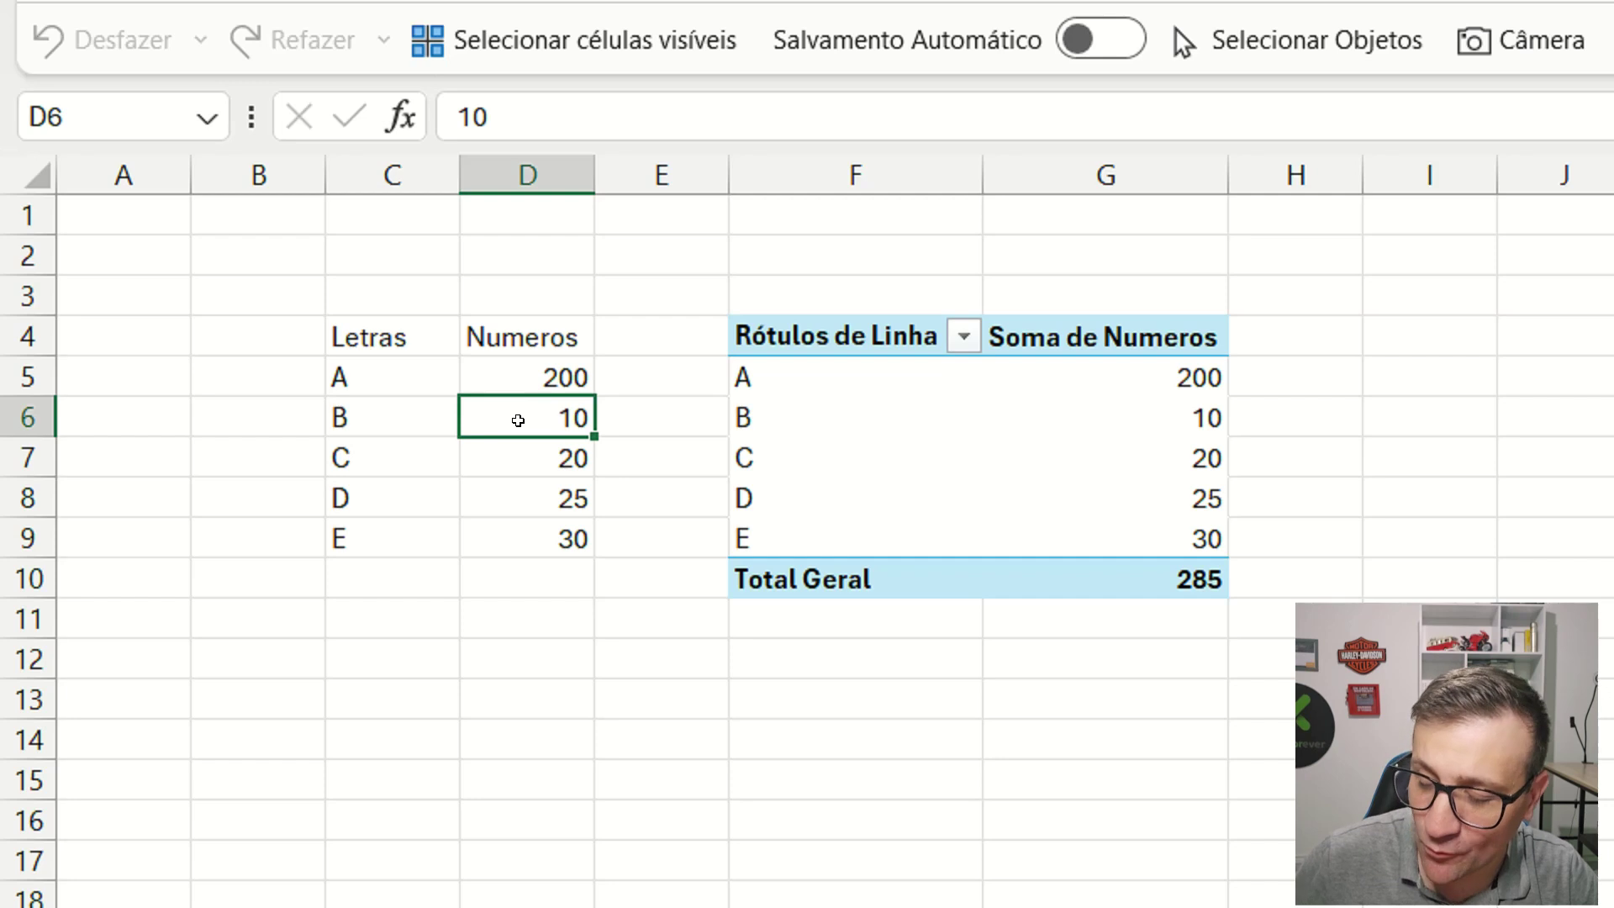
# Step: Enter 400, 700, 900 and 1500 in D6:D9, raising the pivot total to 3700
pyautogui.write('400')
pyautogui.press('Return')
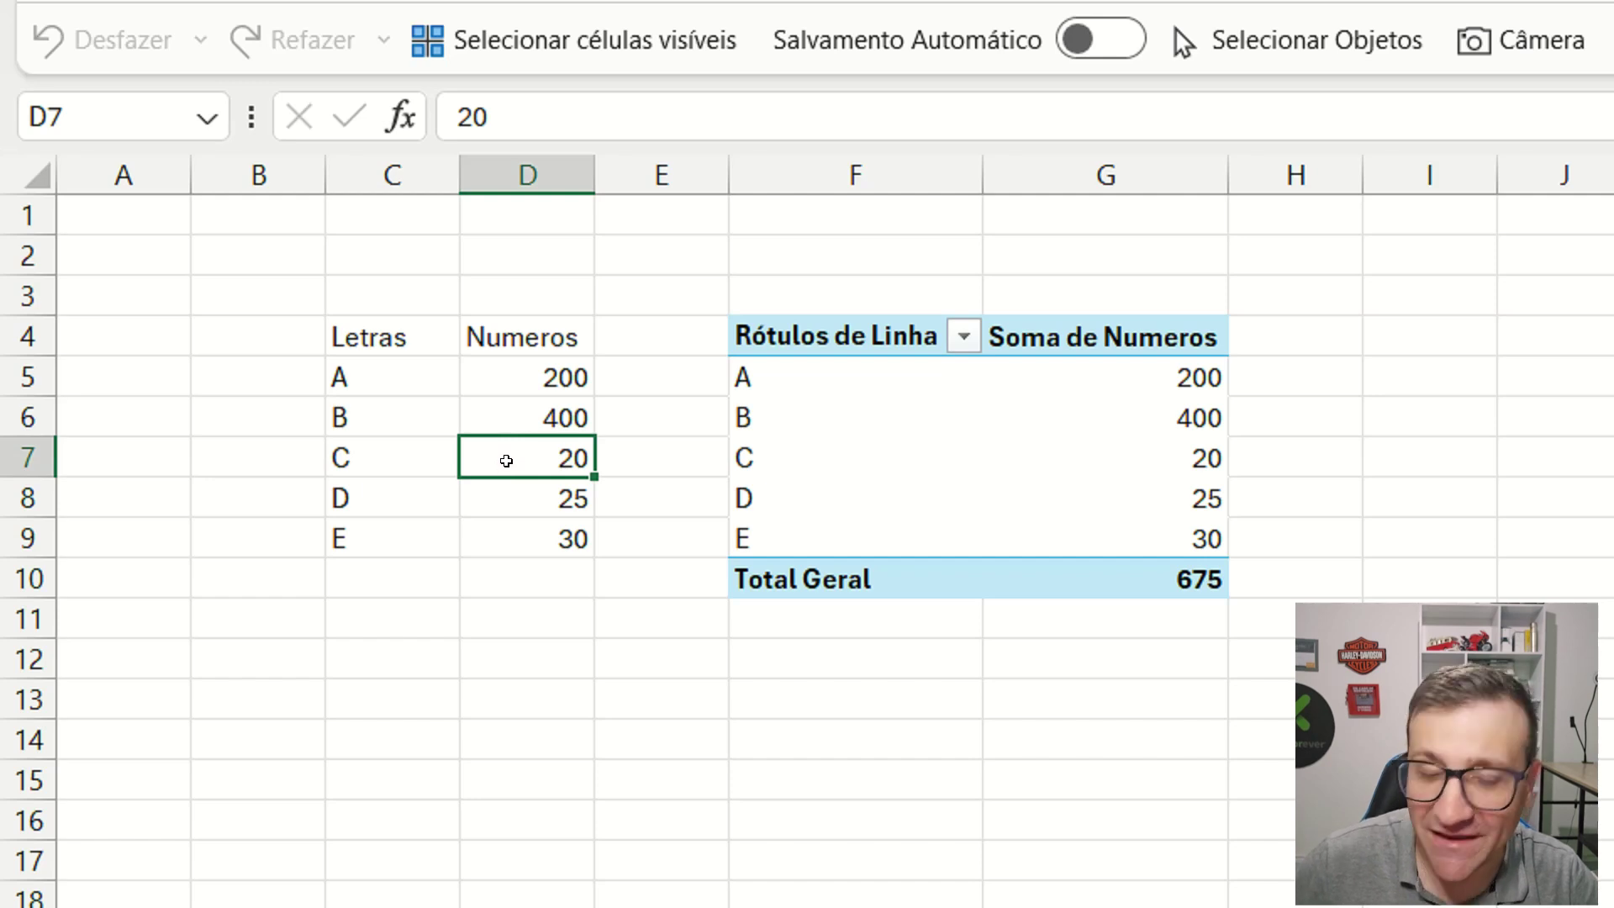
pyautogui.write('700')
pyautogui.press('Return')
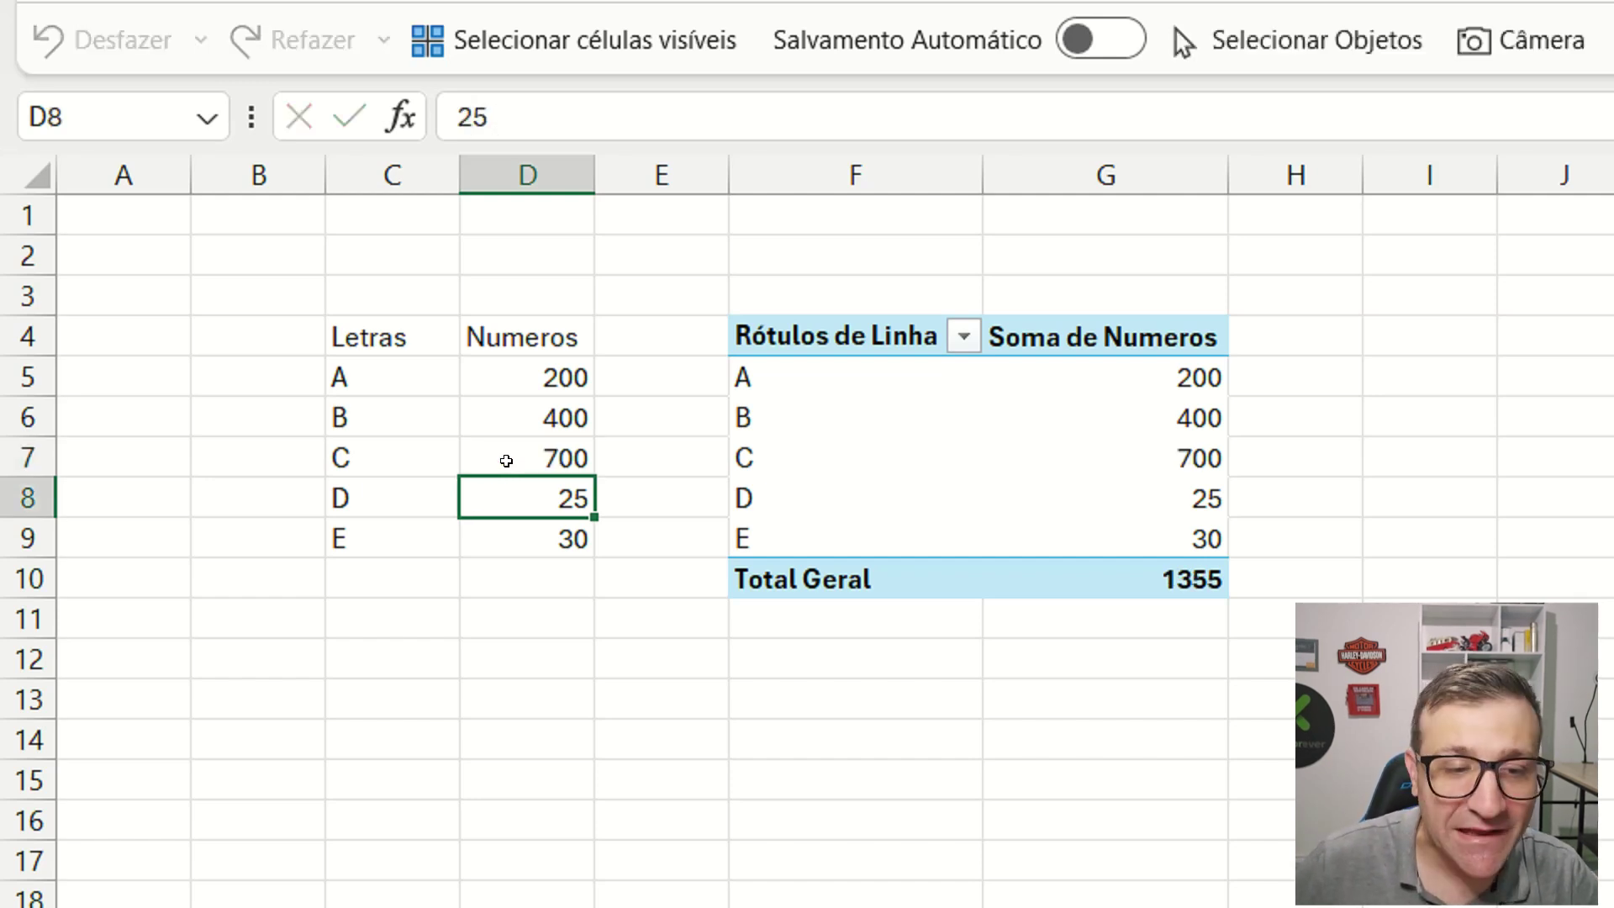
pyautogui.write('900')
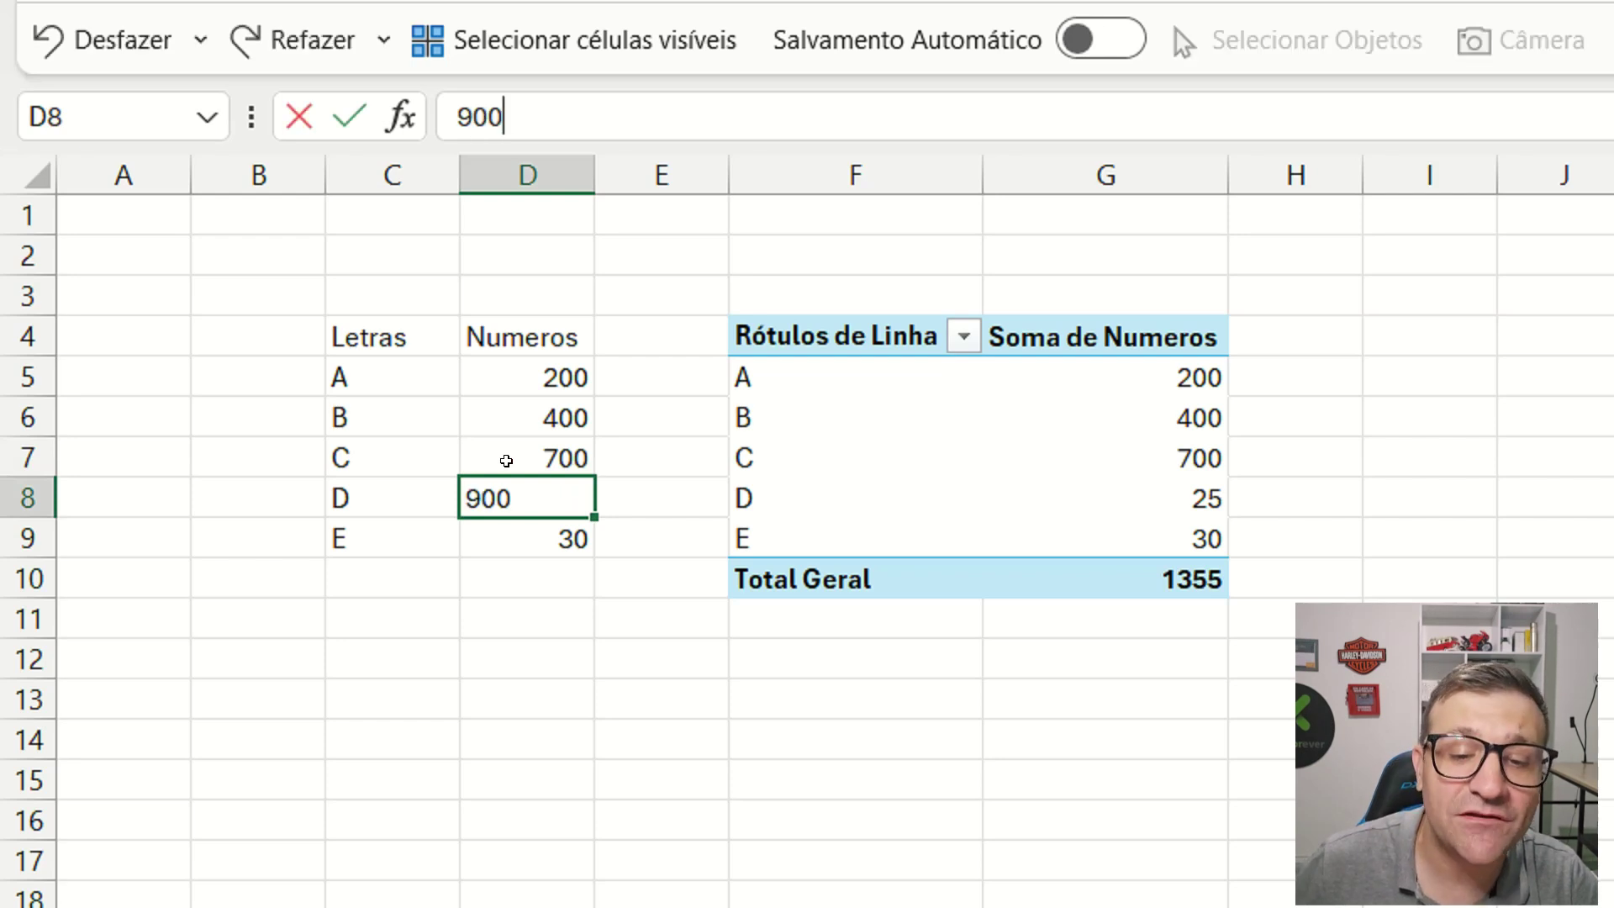
pyautogui.press('Return')
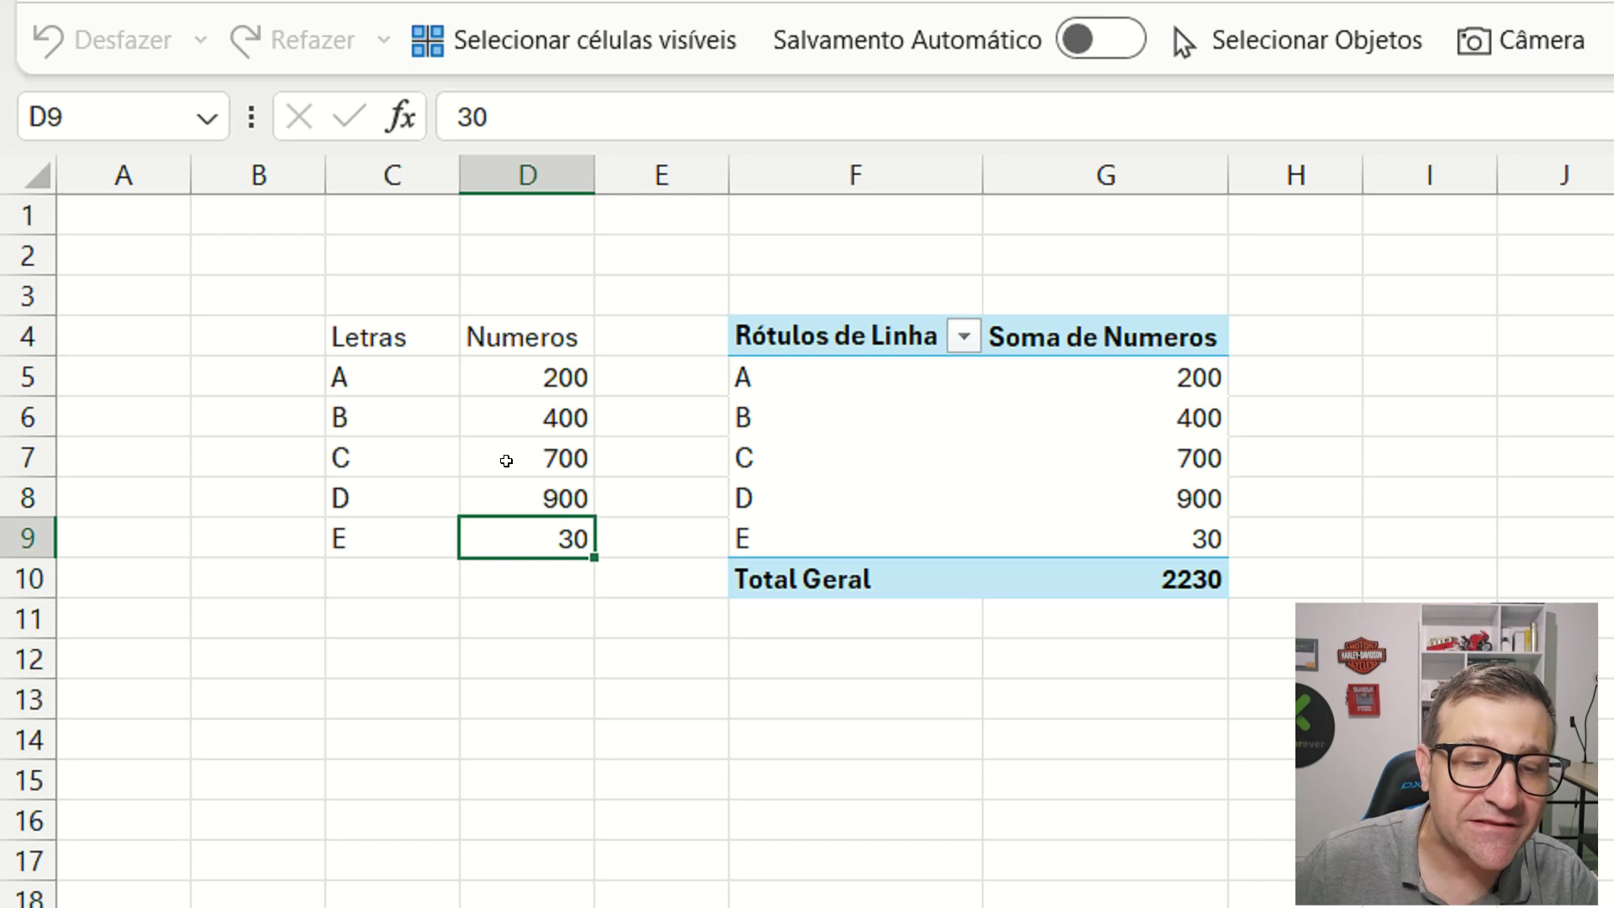
pyautogui.write('1500')
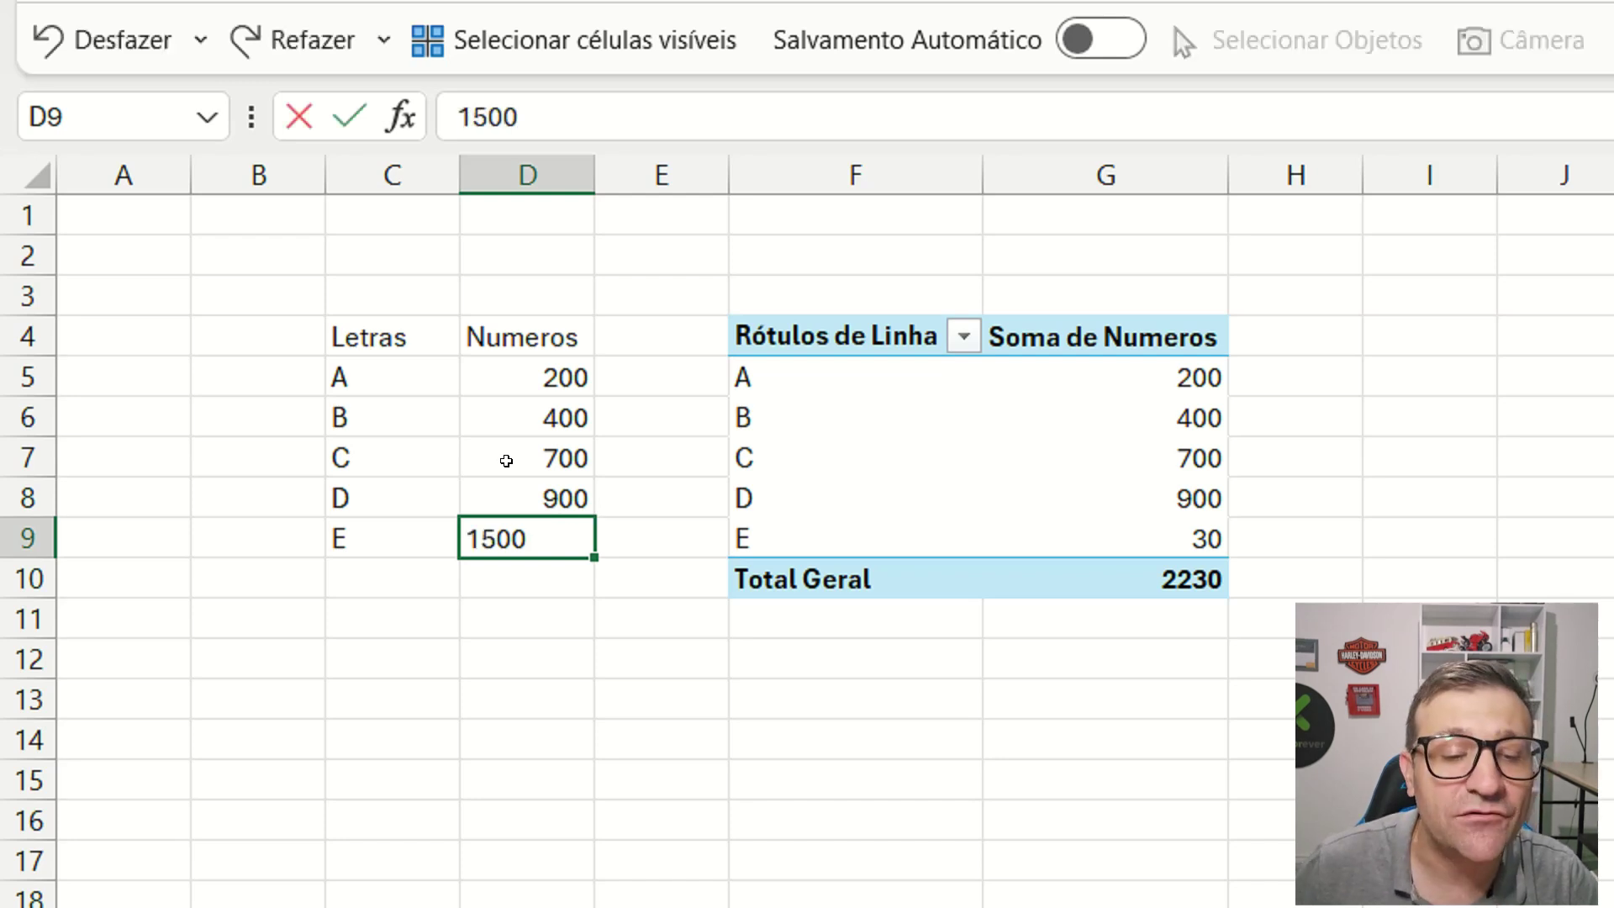
pyautogui.press('Return')
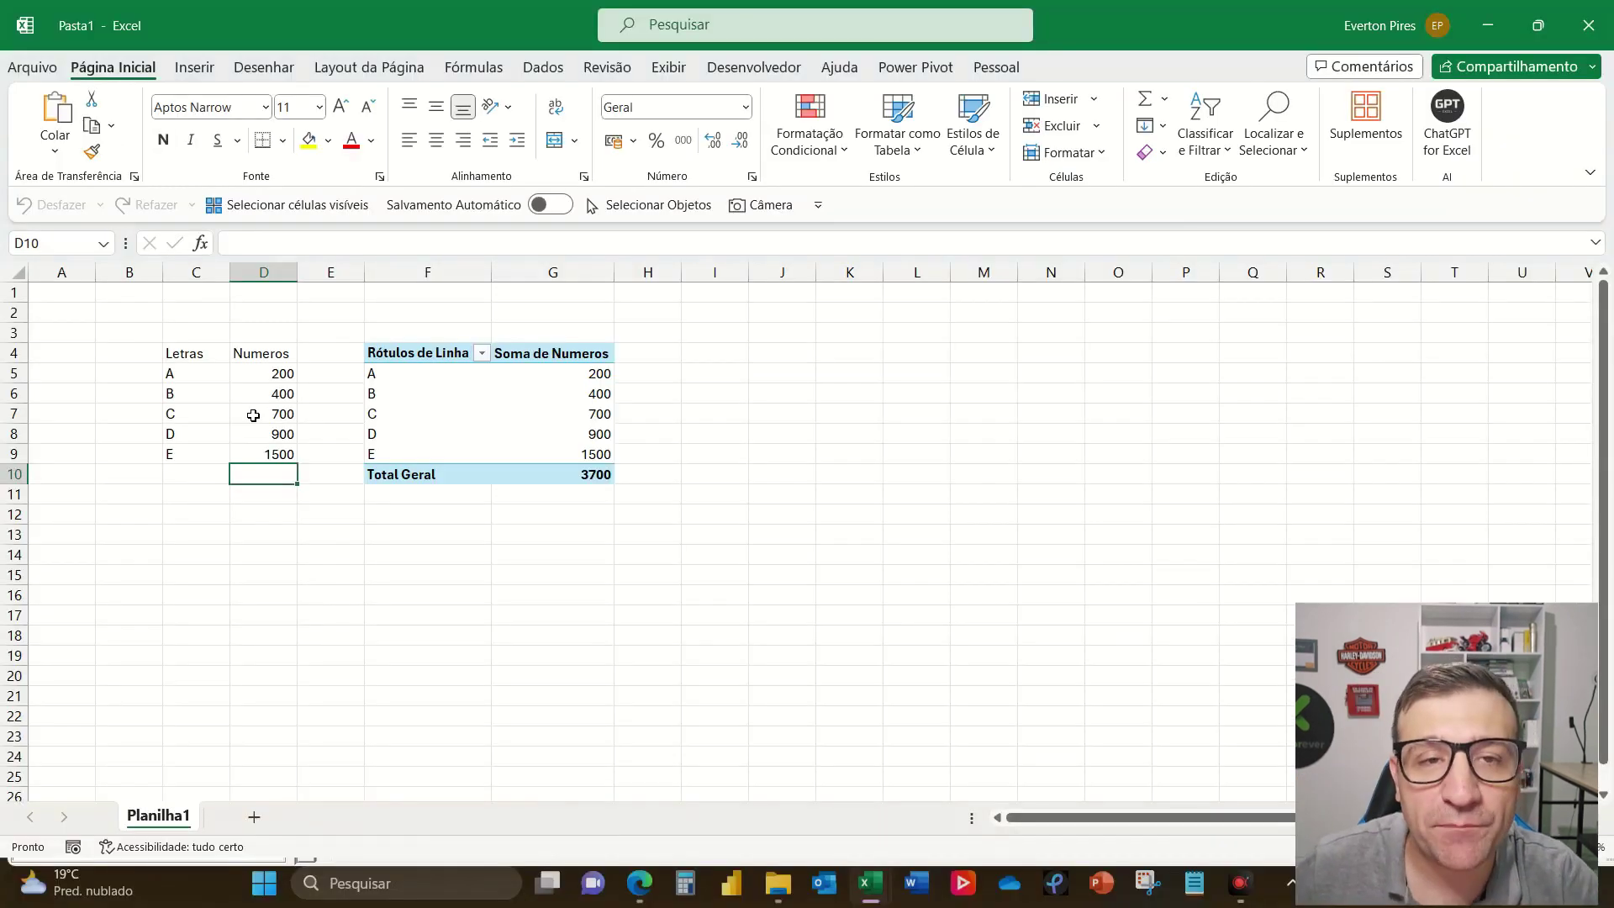
# Step: Add letter f with number 2500 in C10:D10 below the Letras/Numeros list
pyautogui.click(173, 471)
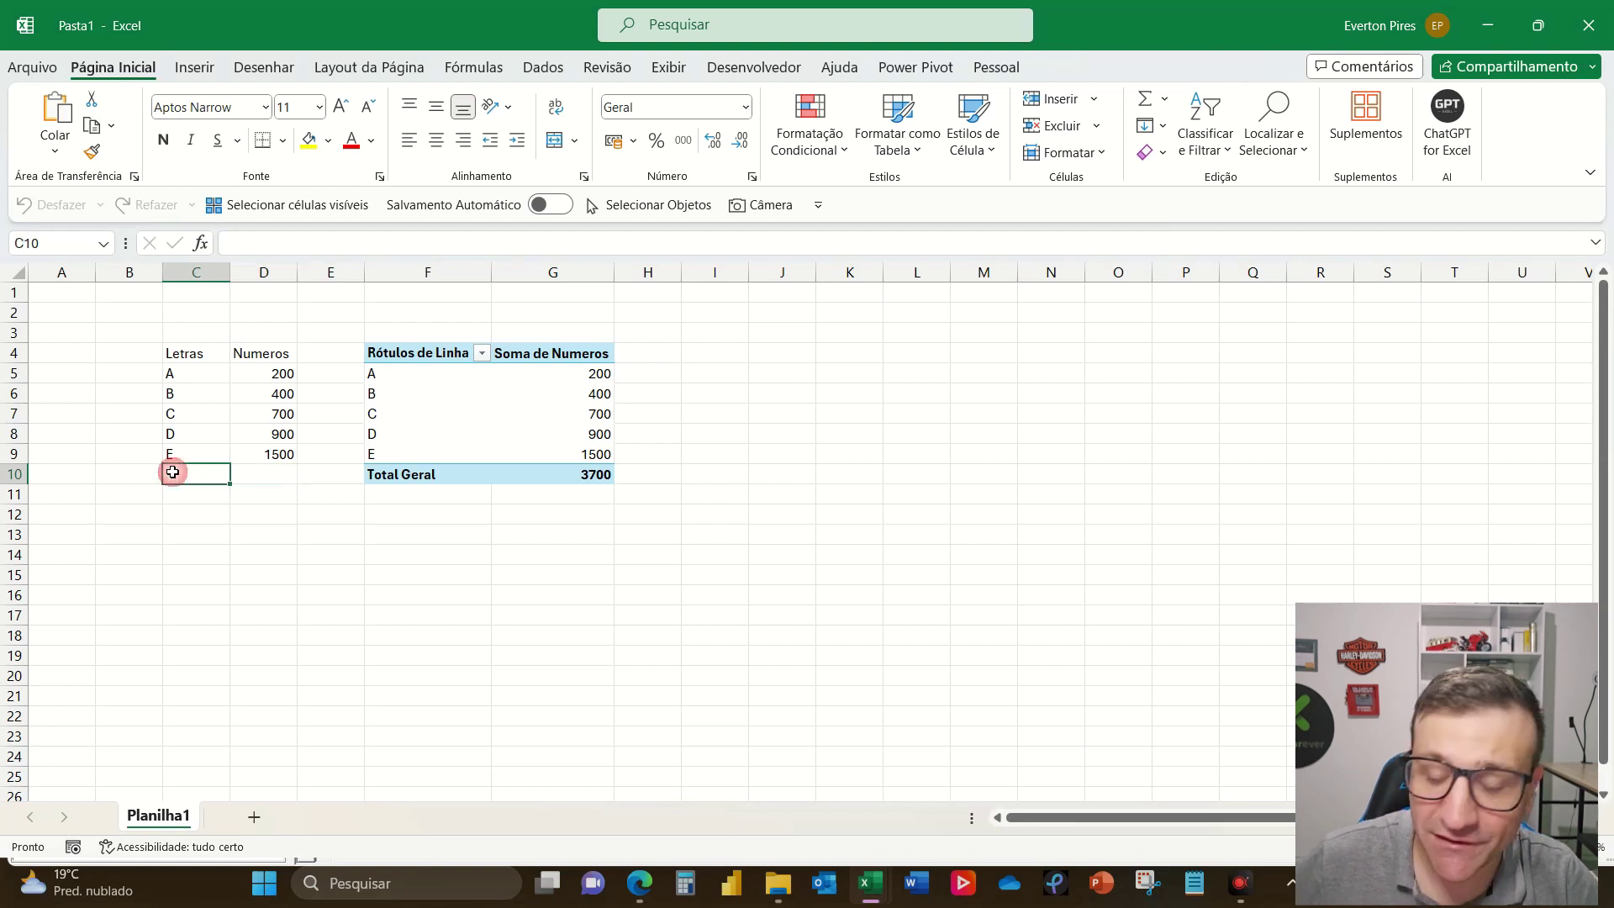
pyautogui.write('f')
pyautogui.press('Return')
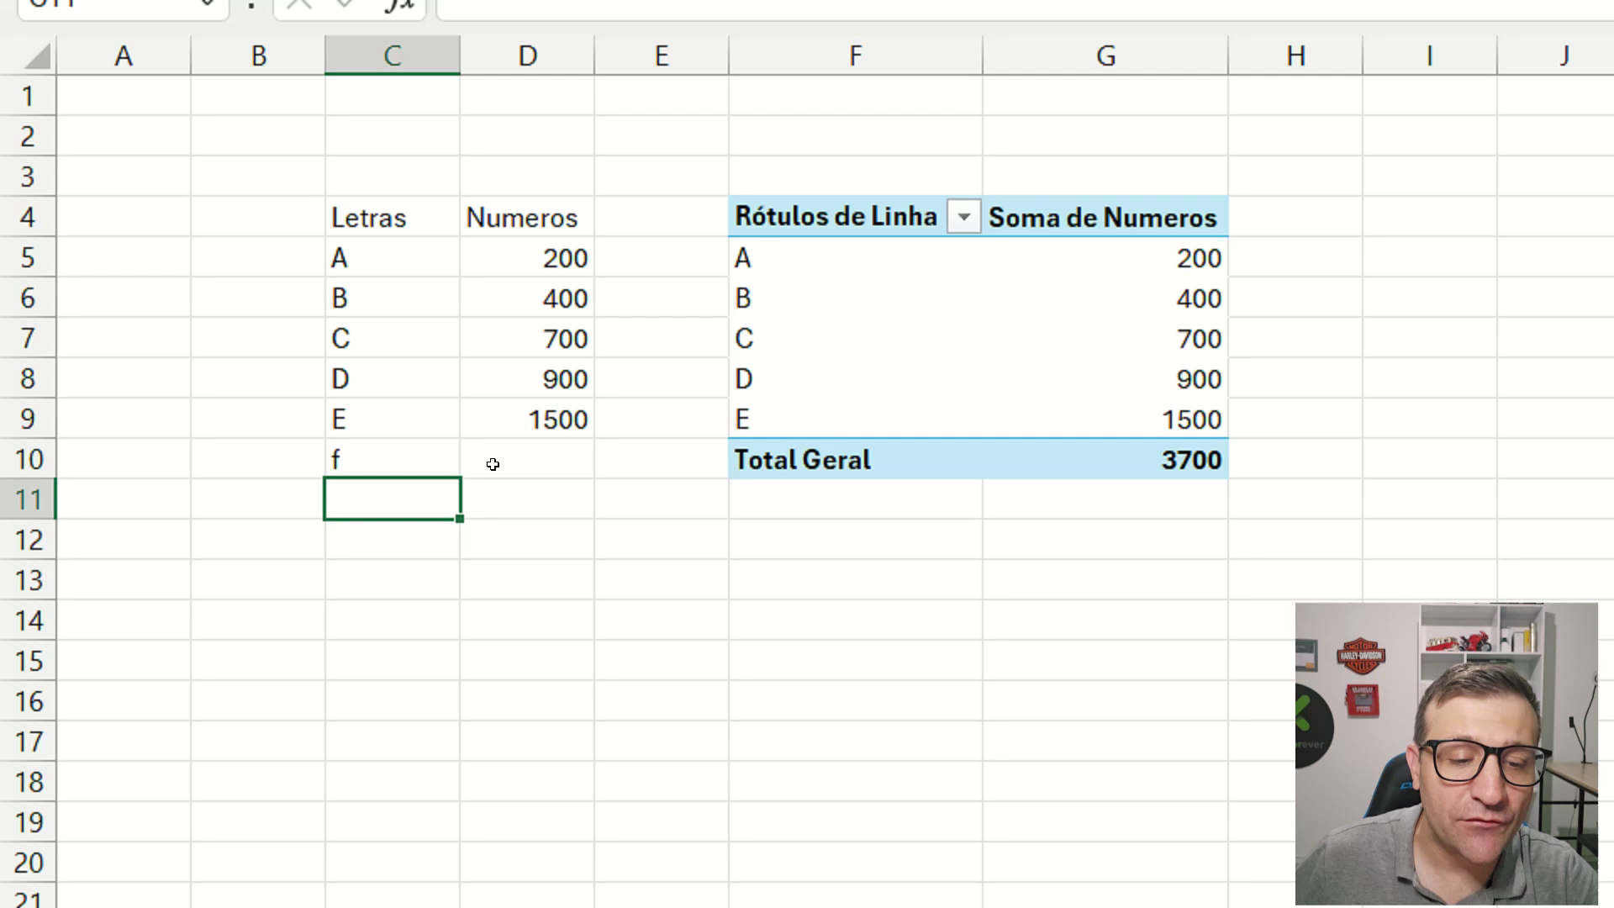
pyautogui.click(499, 464)
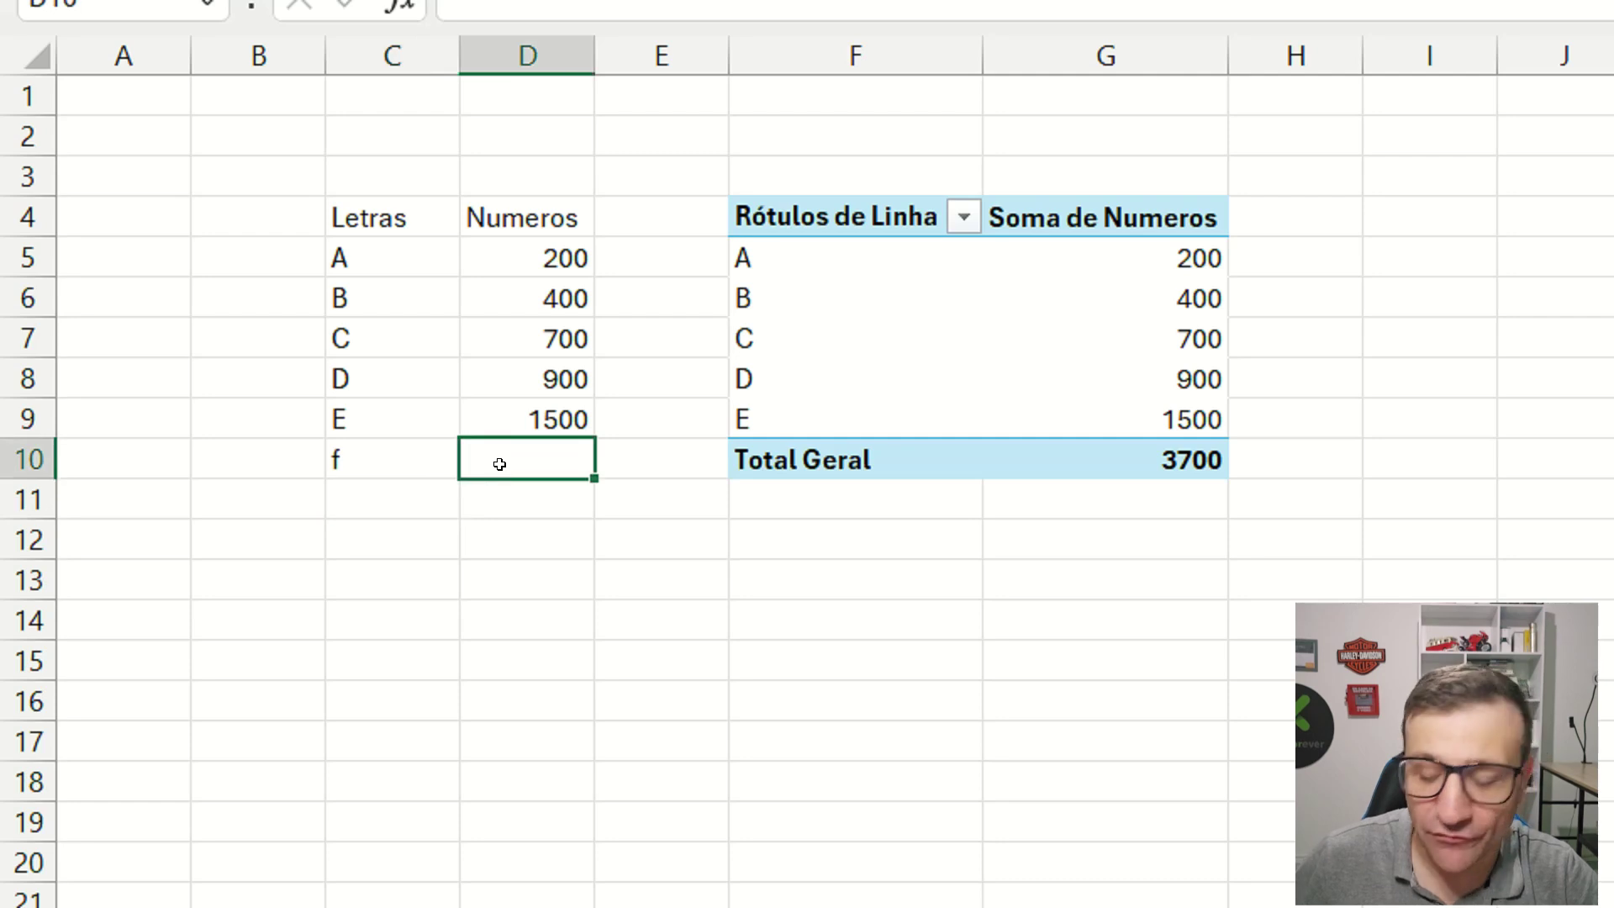
pyautogui.write('2500')
pyautogui.press('Return')
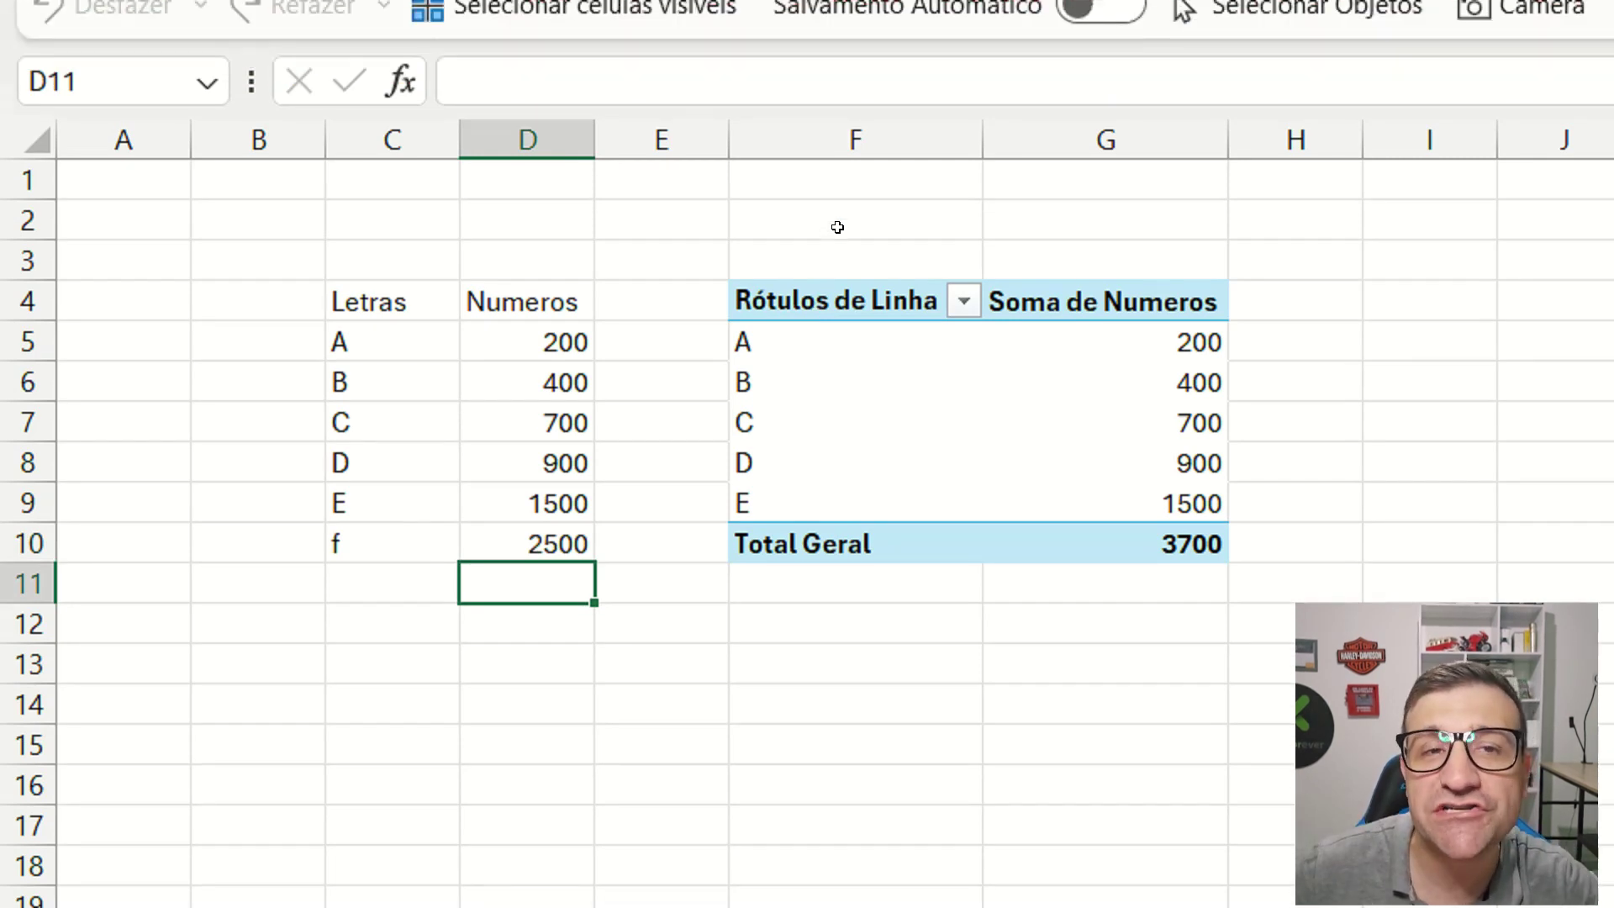
pyautogui.click(918, 380)
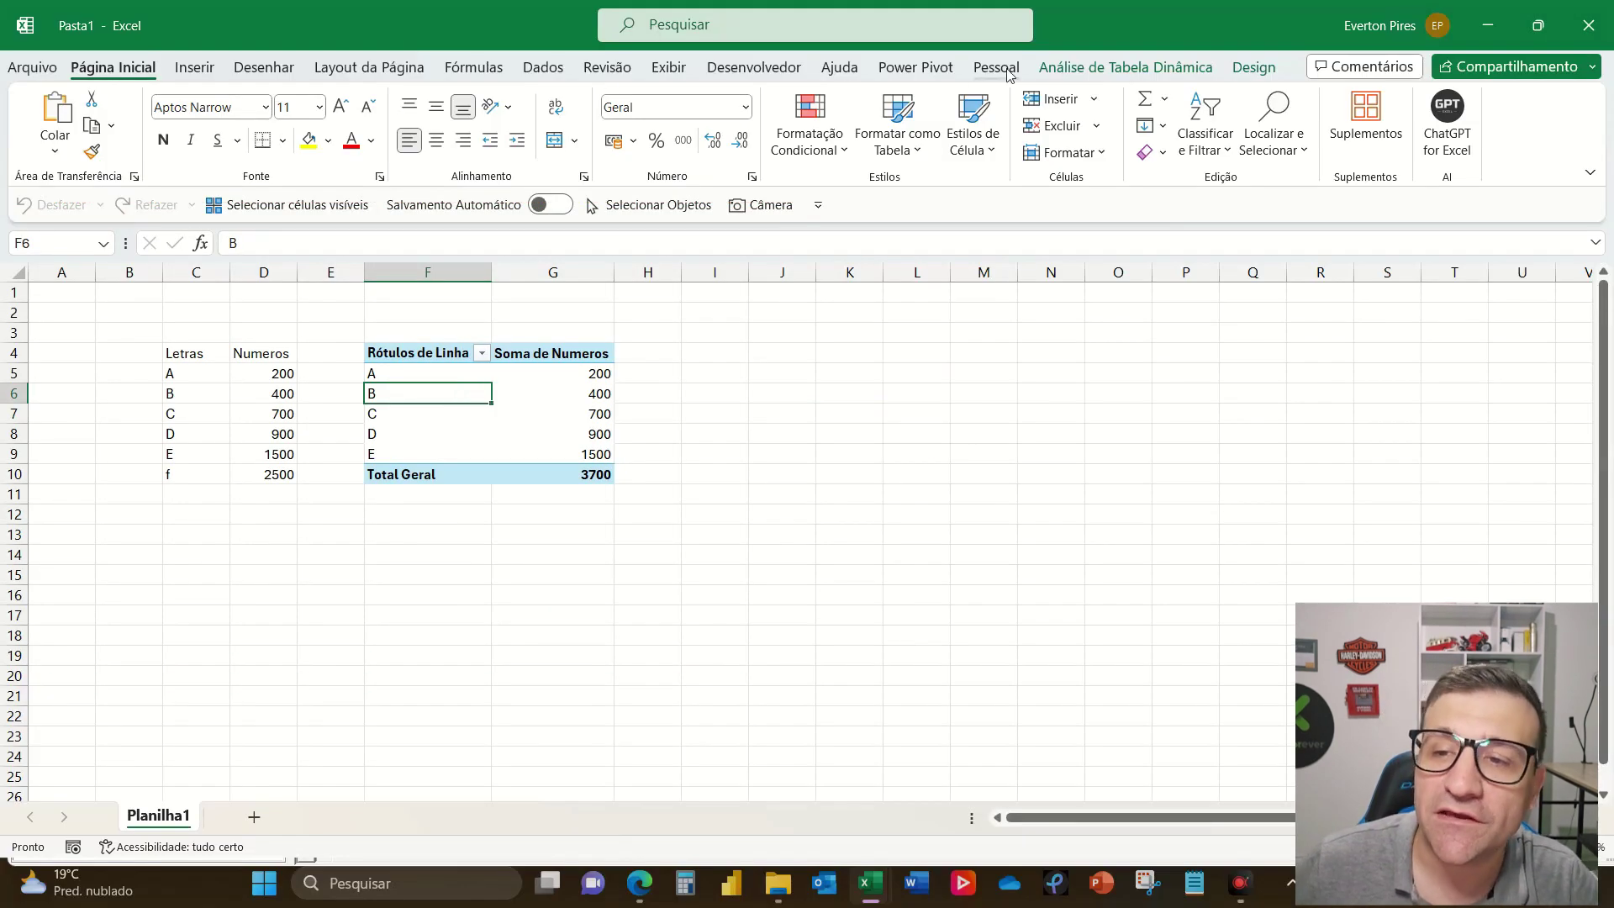
# Step: Change the pivot table's data source to C4:D10 so it includes f and totals 6200
pyautogui.click(1077, 68)
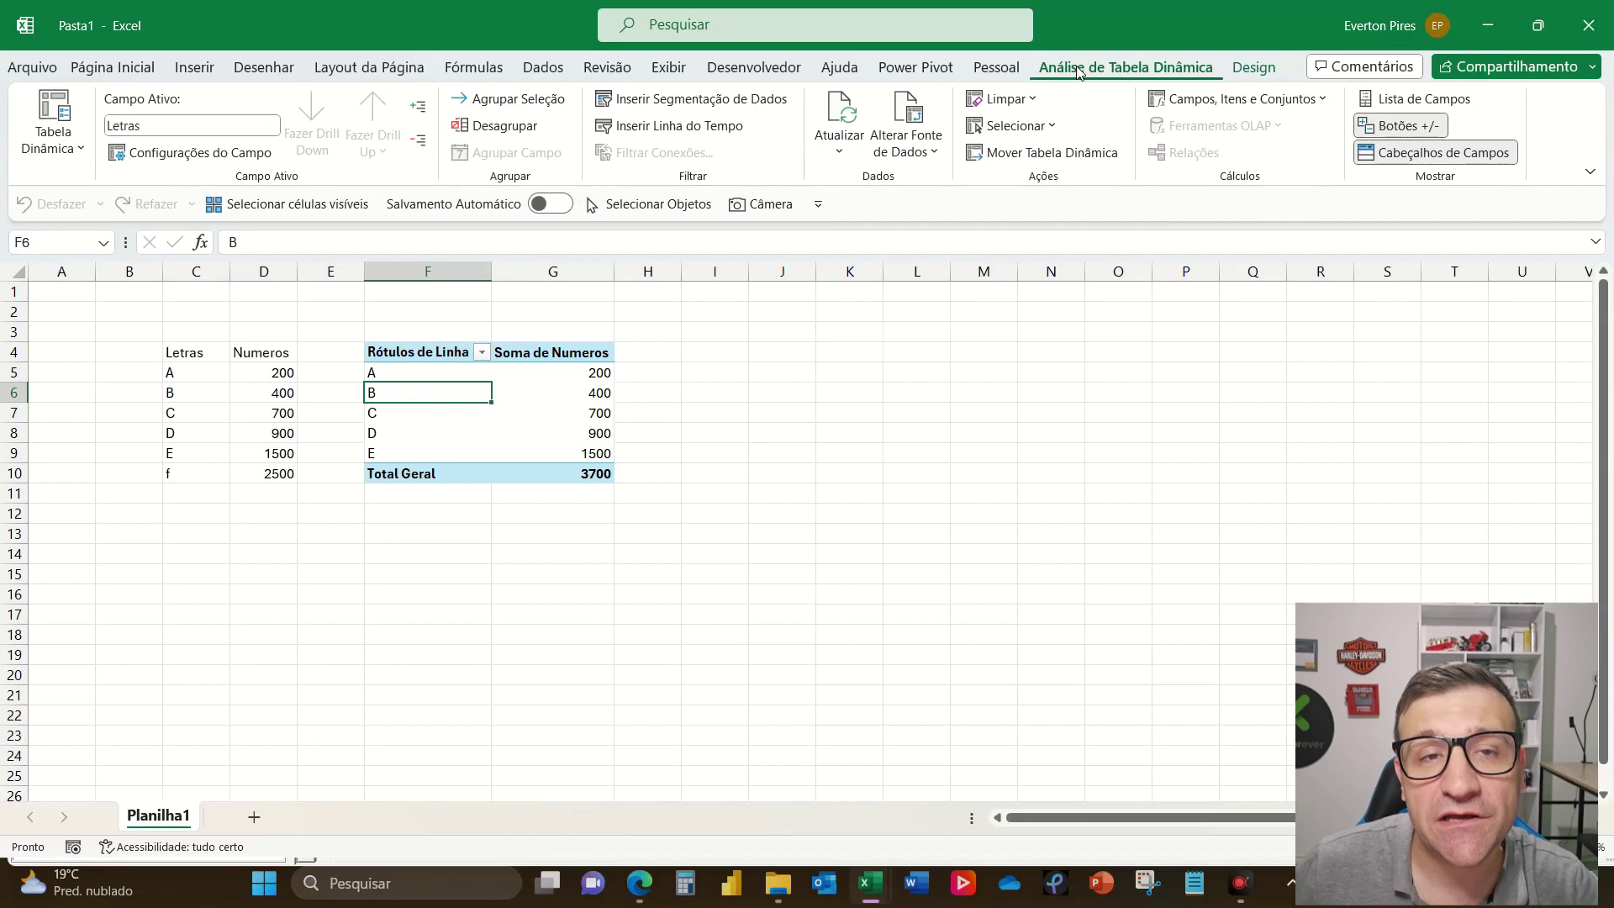
pyautogui.click(906, 114)
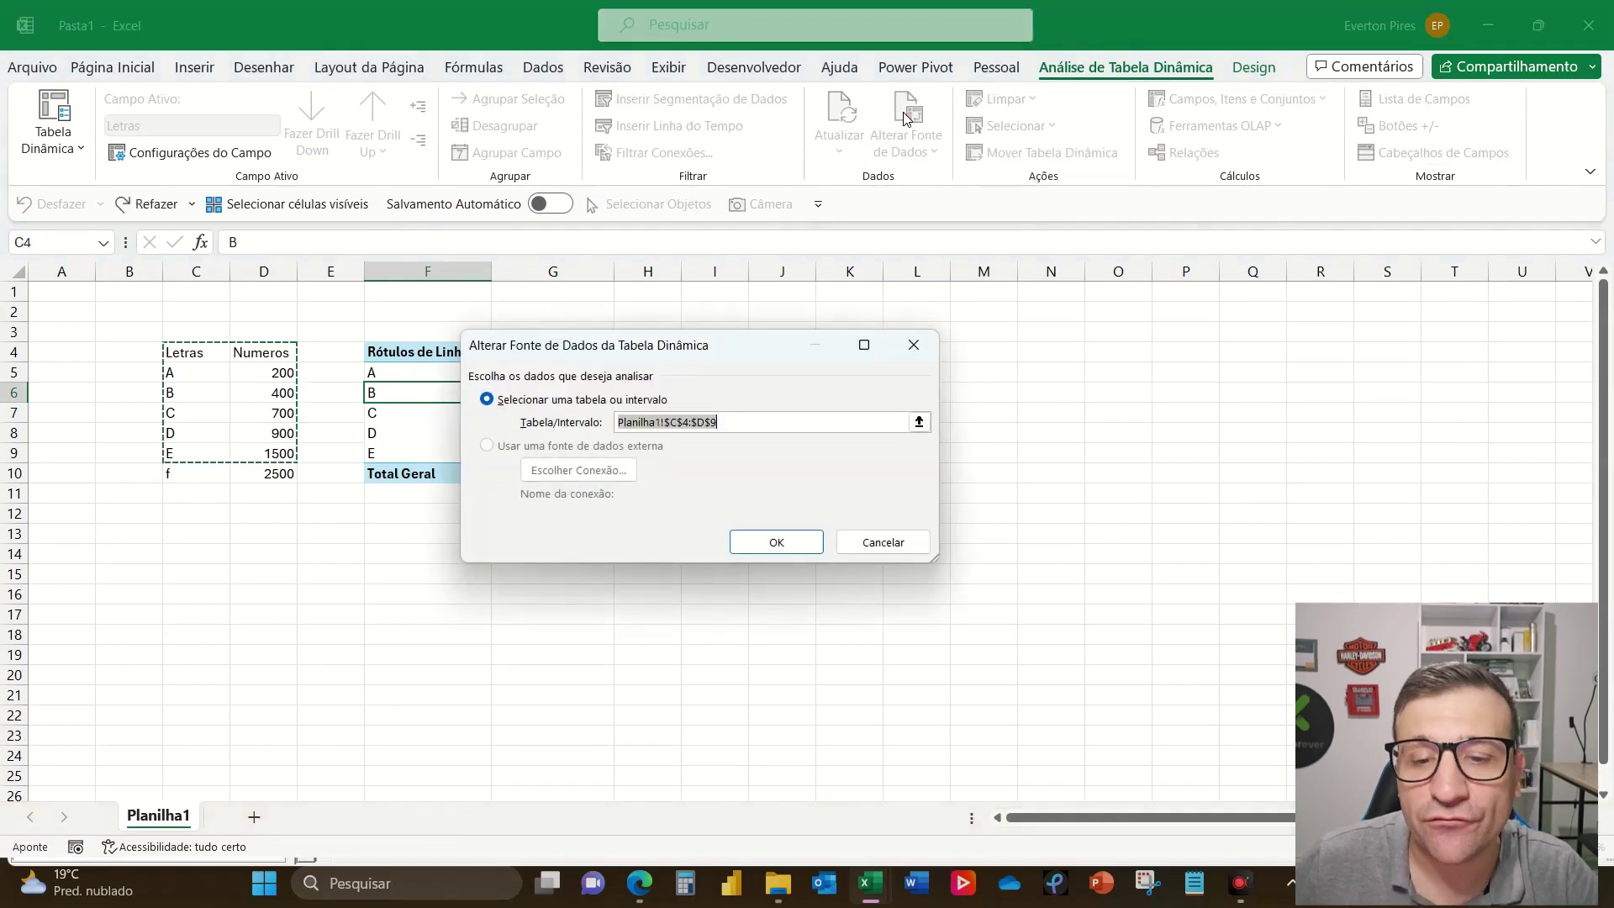
pyautogui.click(919, 423)
pyautogui.click(200, 353)
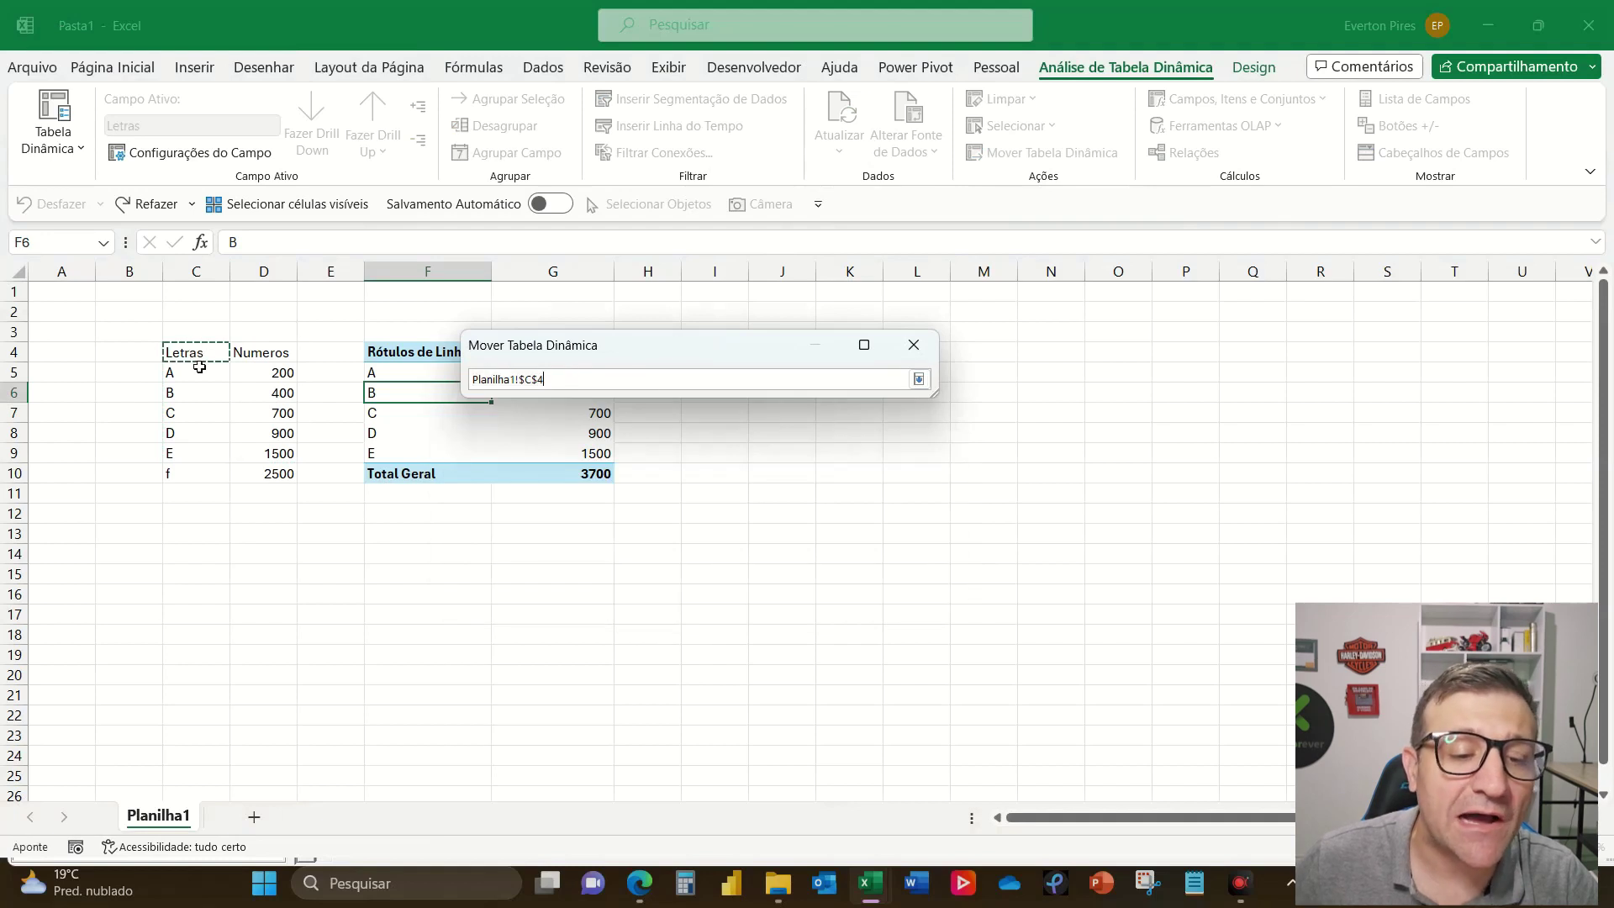
pyautogui.moveTo(200, 367); pyautogui.dragTo(252, 471)
pyautogui.press('Return')
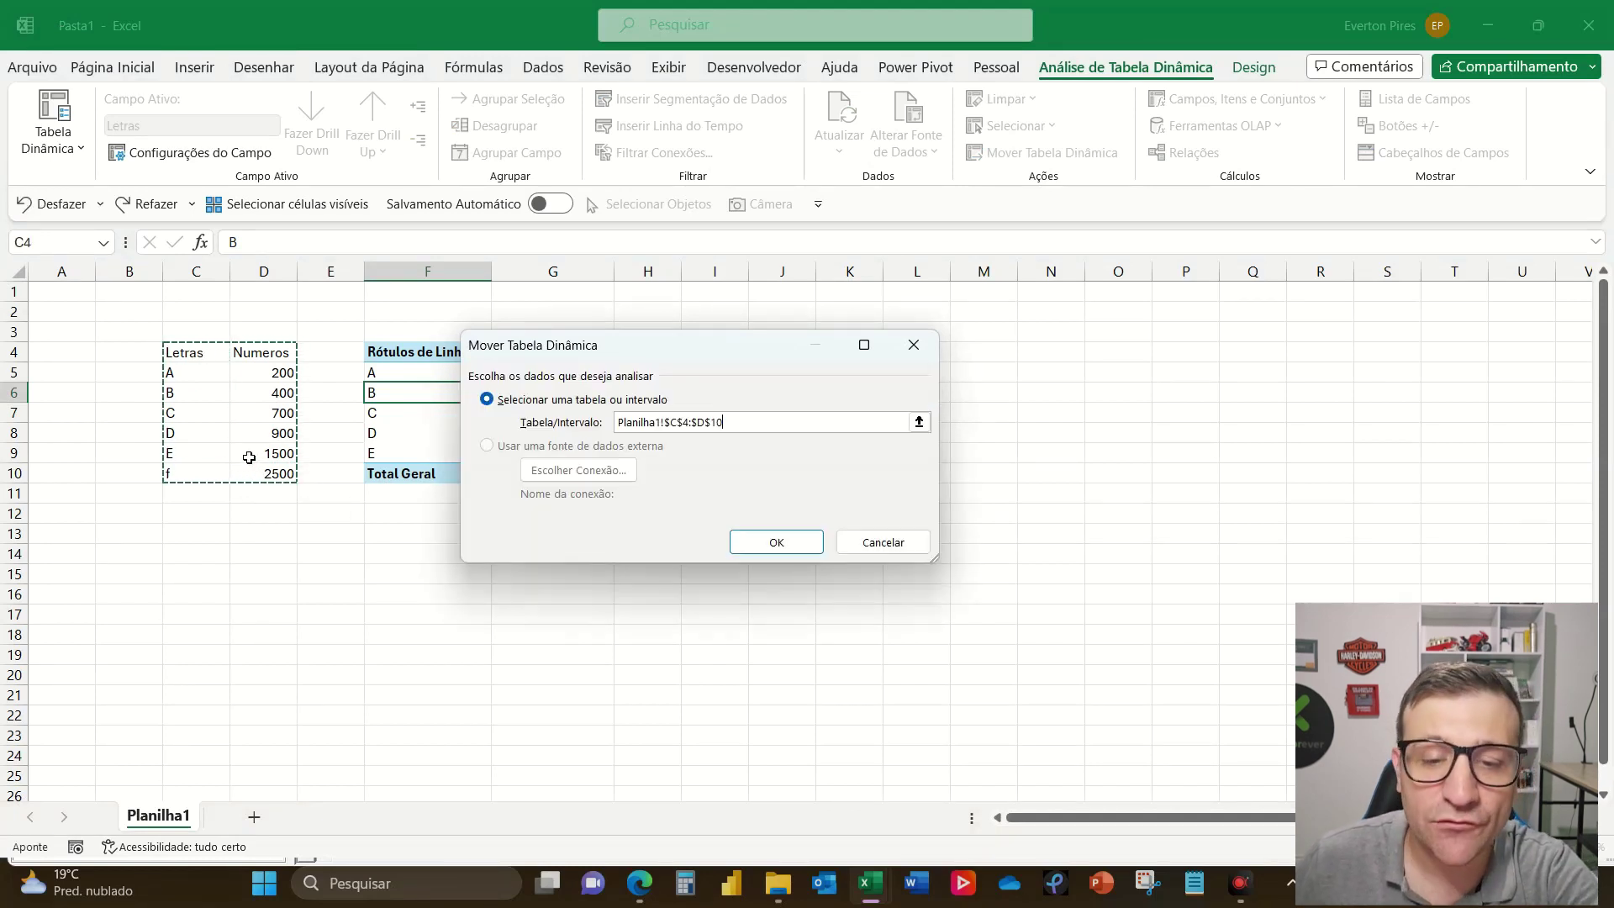
pyautogui.press('Return')
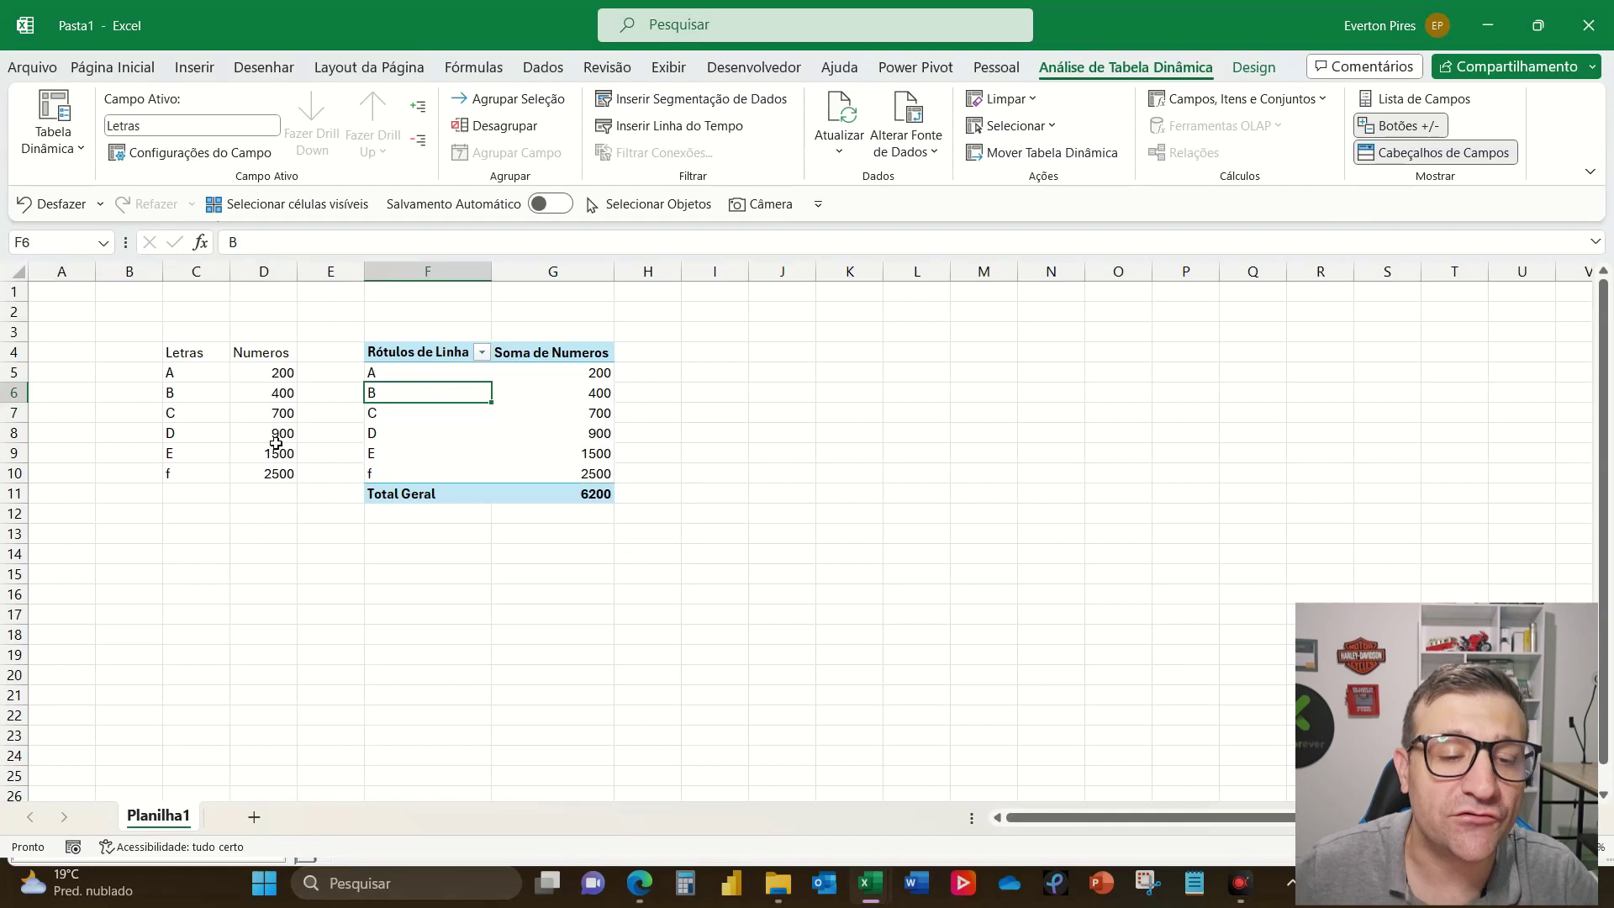
pyautogui.click(256, 513)
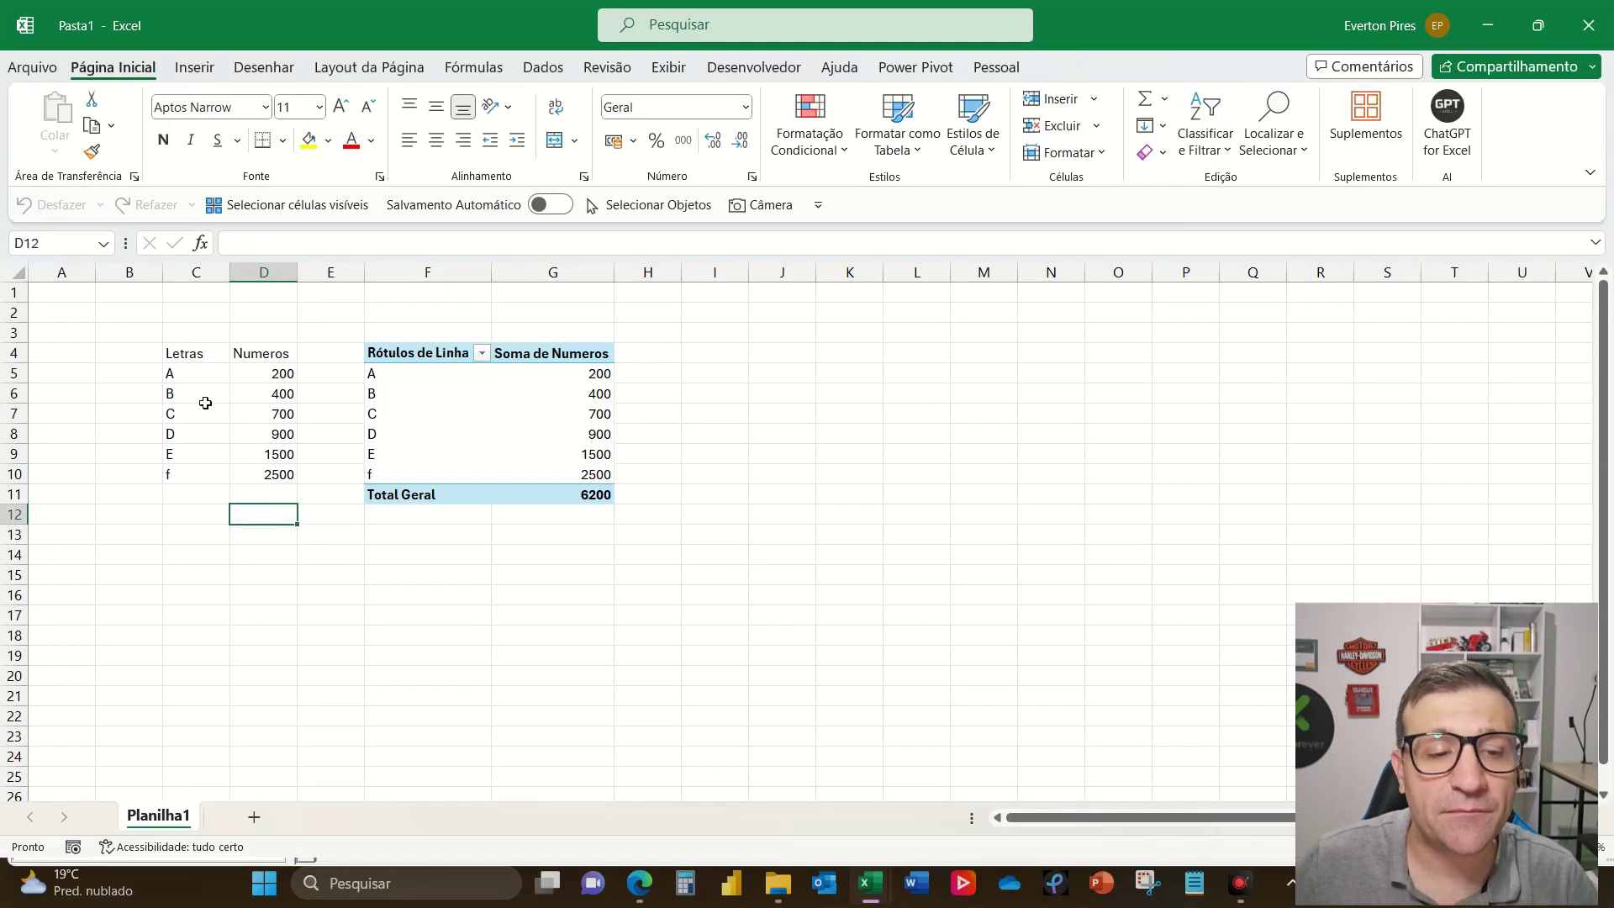
# Step: Format C4:D10 as a table with a purple Medium style, creating Tabela1
pyautogui.moveTo(197, 352); pyautogui.dragTo(262, 473)
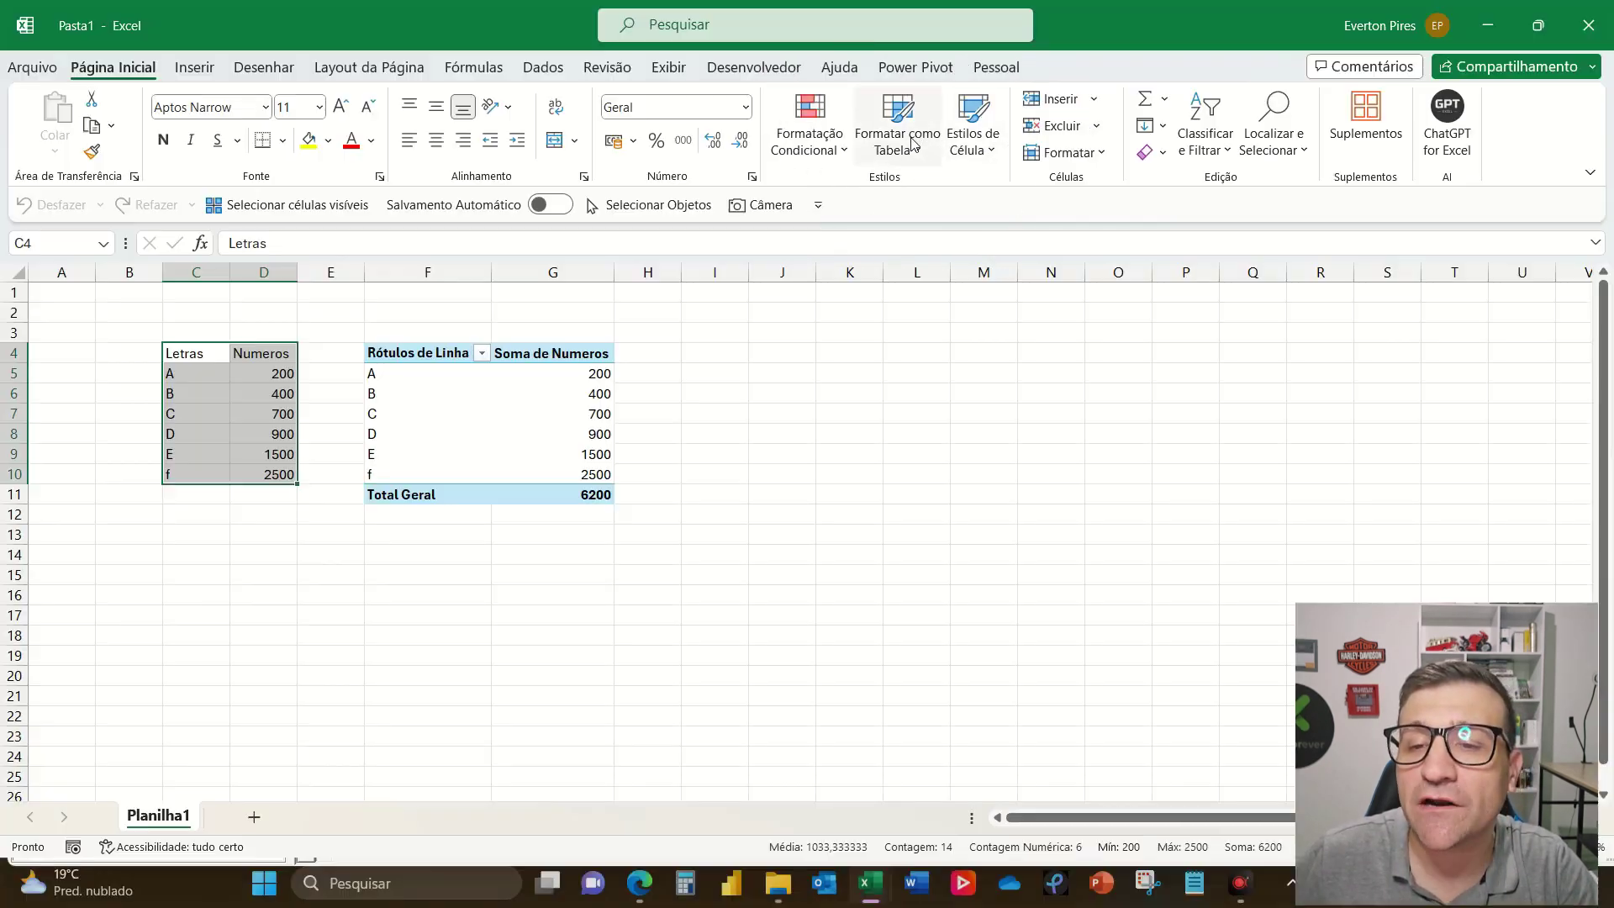
pyautogui.click(913, 143)
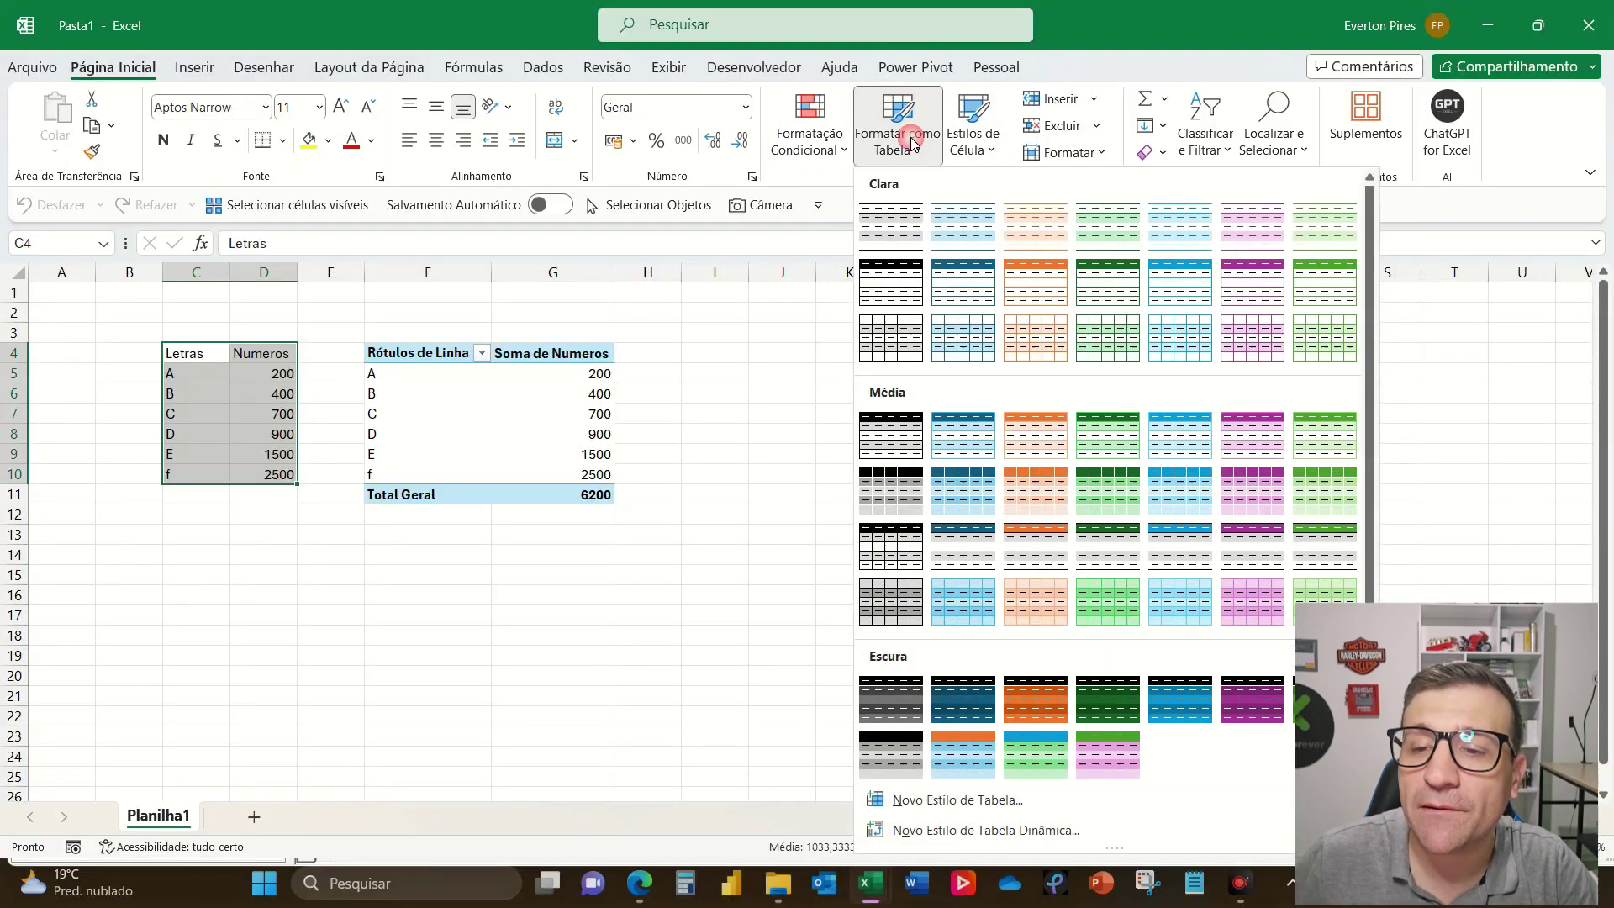
pyautogui.click(1236, 440)
pyautogui.click(684, 530)
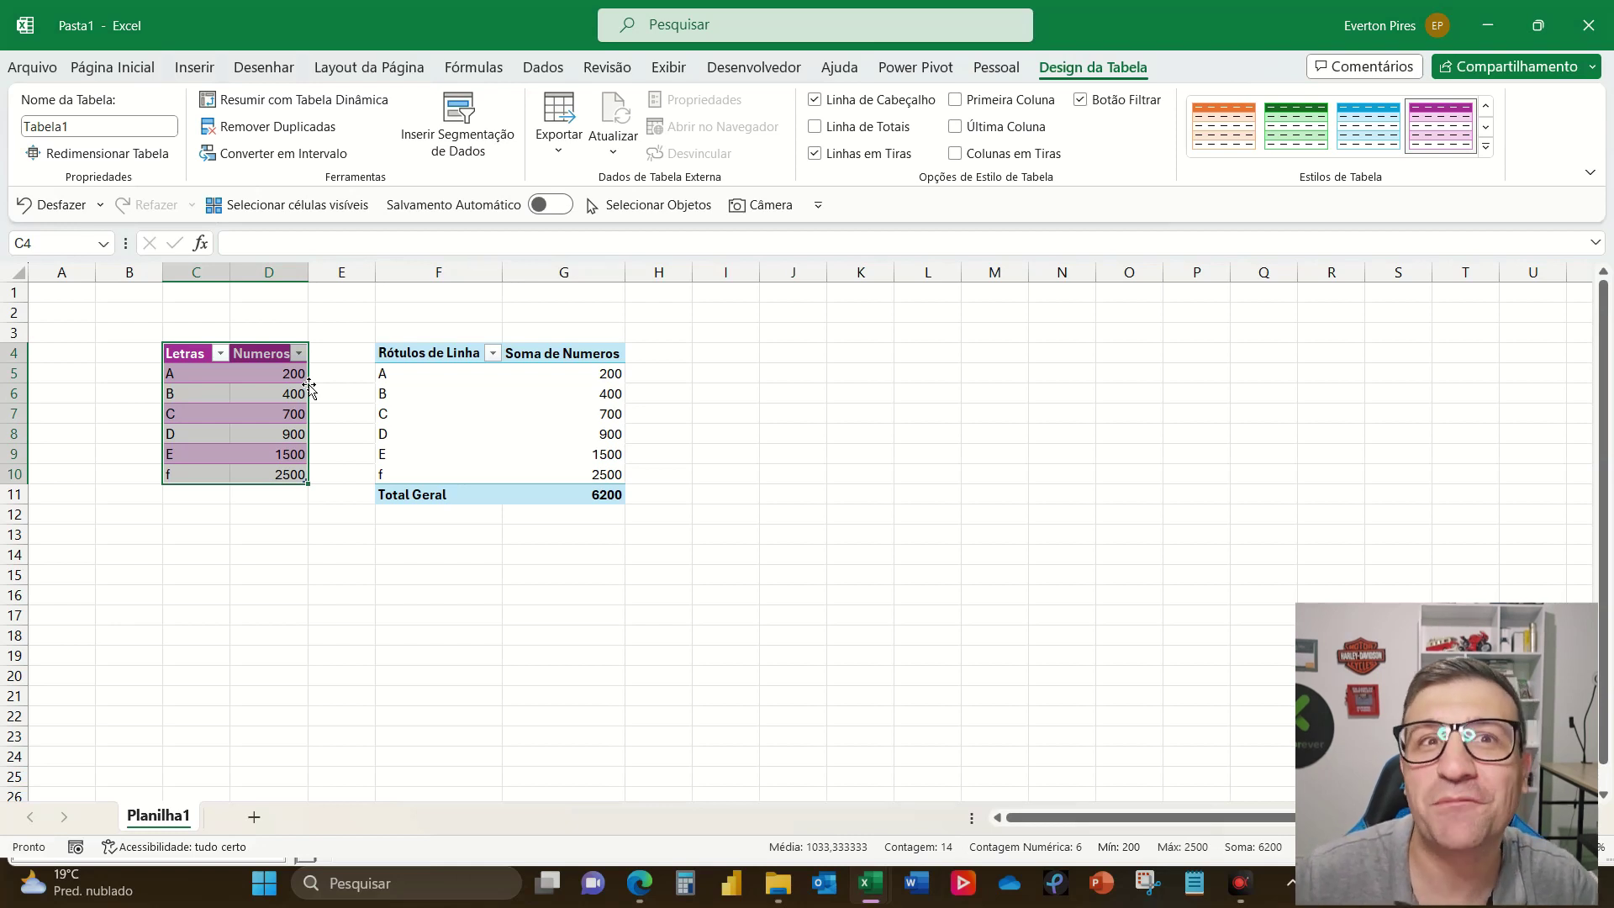
pyautogui.click(178, 493)
# Step: Add row g with number 5000 in C11:D11 of the table
pyautogui.write('g')
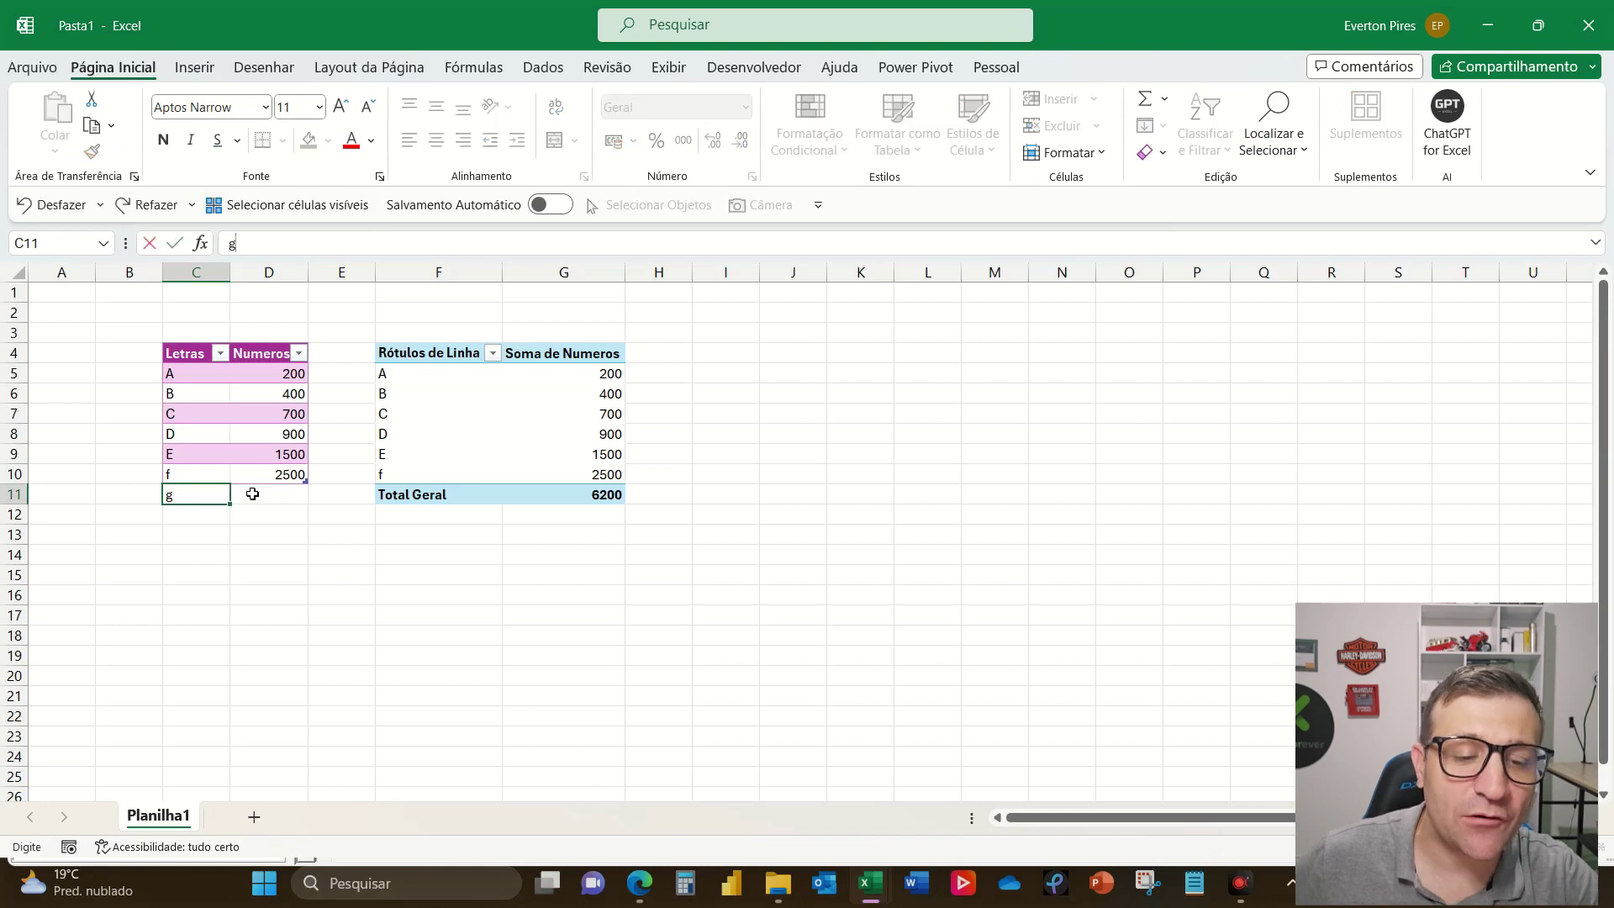
pyautogui.click(267, 490)
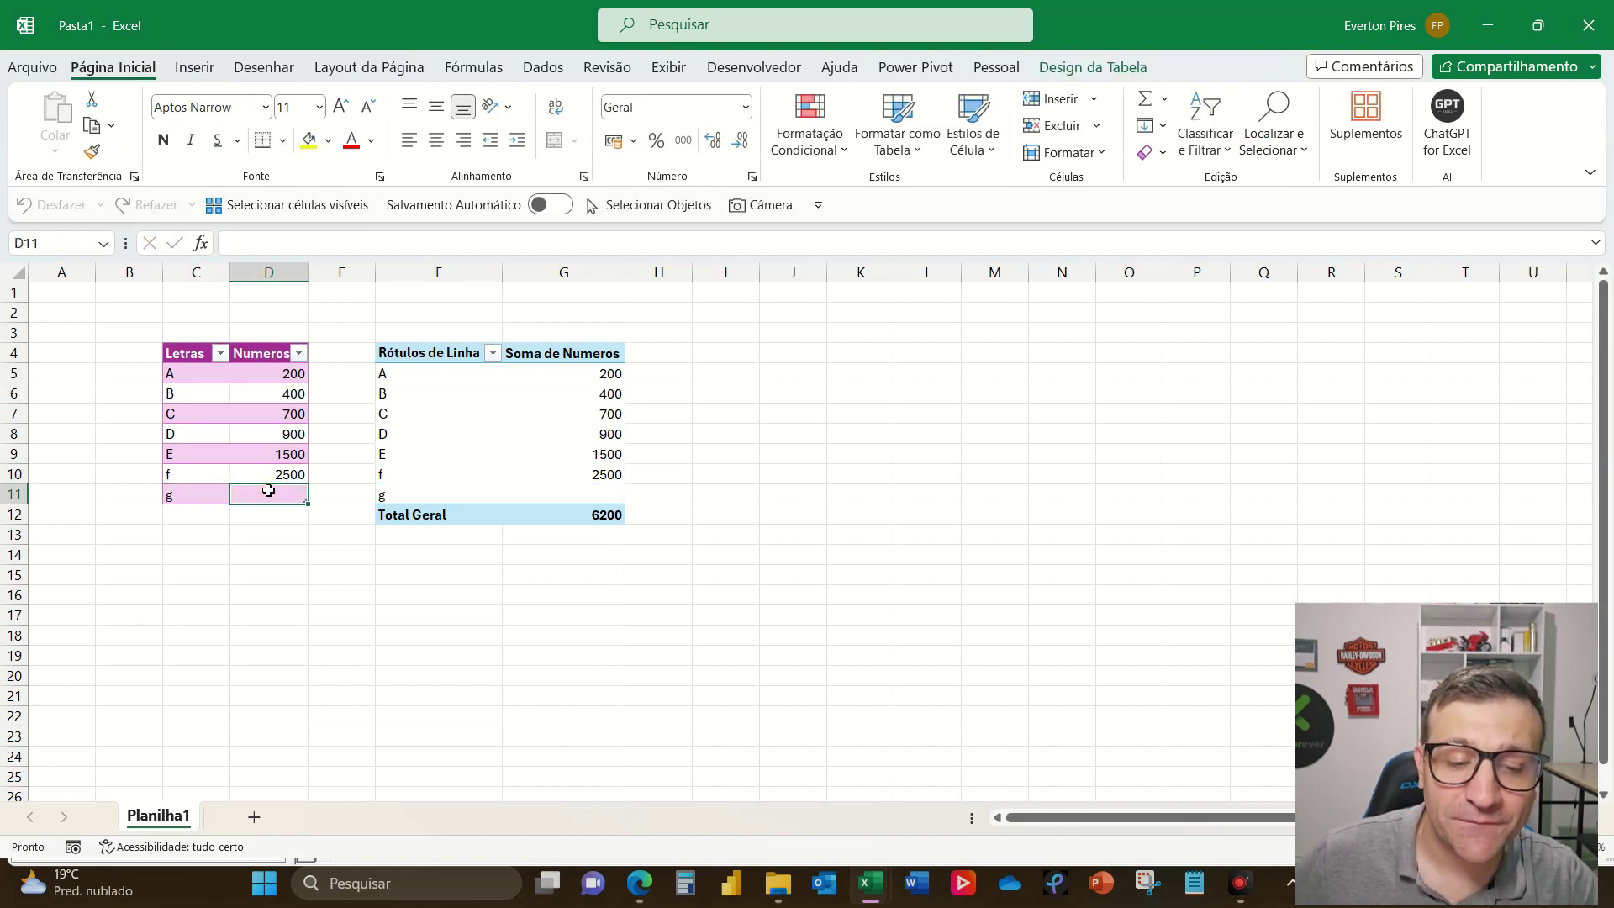
pyautogui.write('5000')
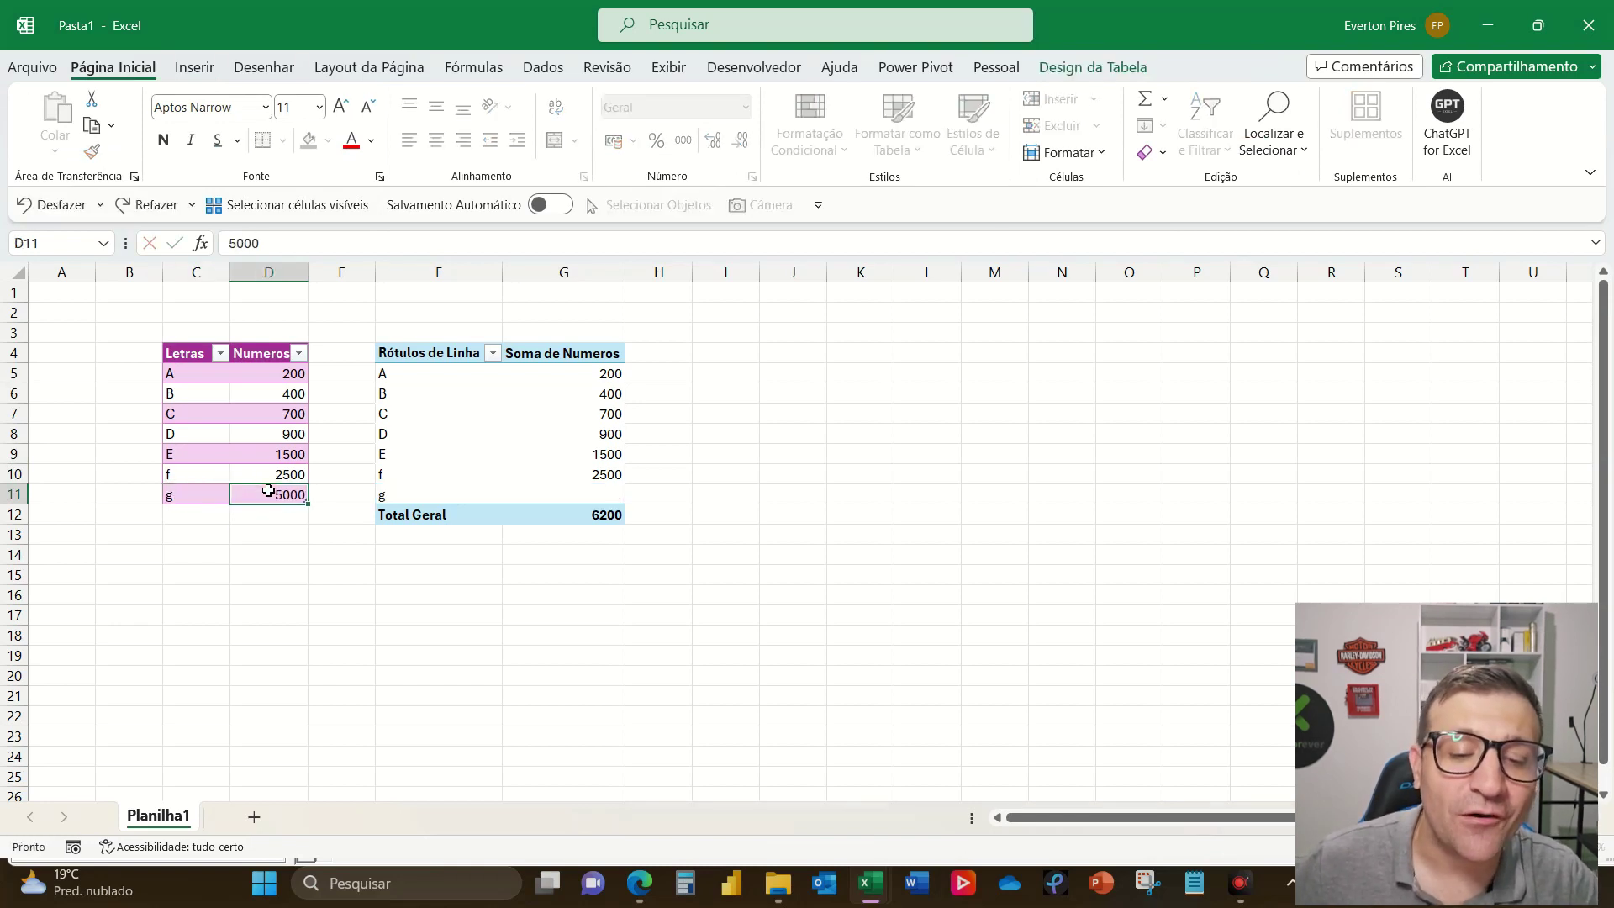
pyautogui.press('Return')
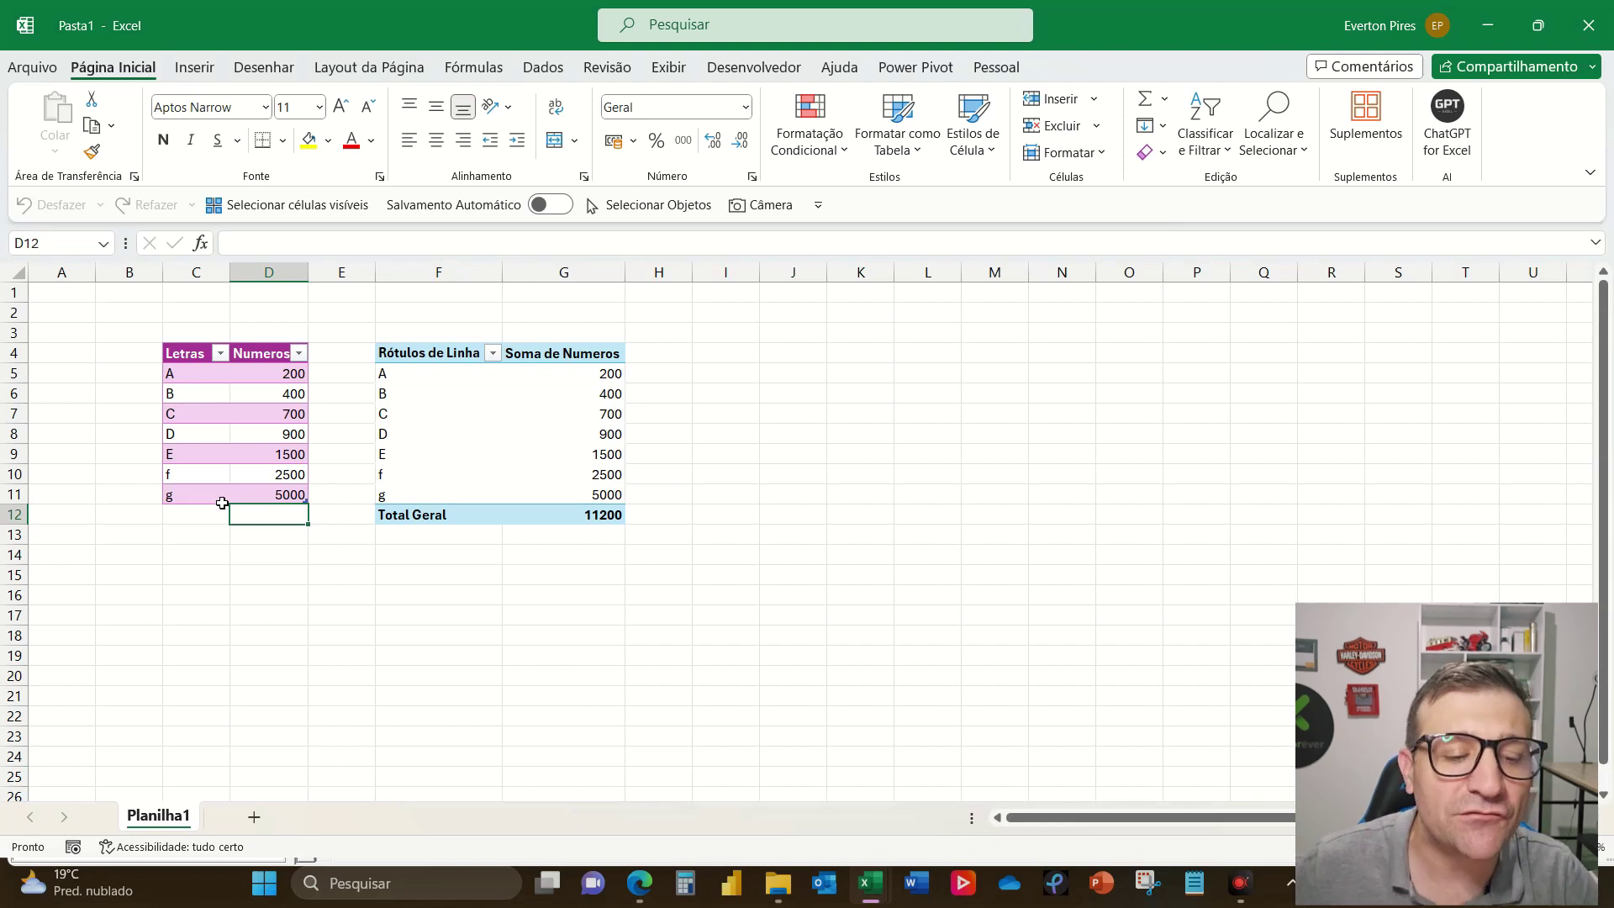
# Step: Add row h with number 15000 in C12:D12, bringing the pivot total to 26200
pyautogui.click(190, 514)
pyautogui.write('h')
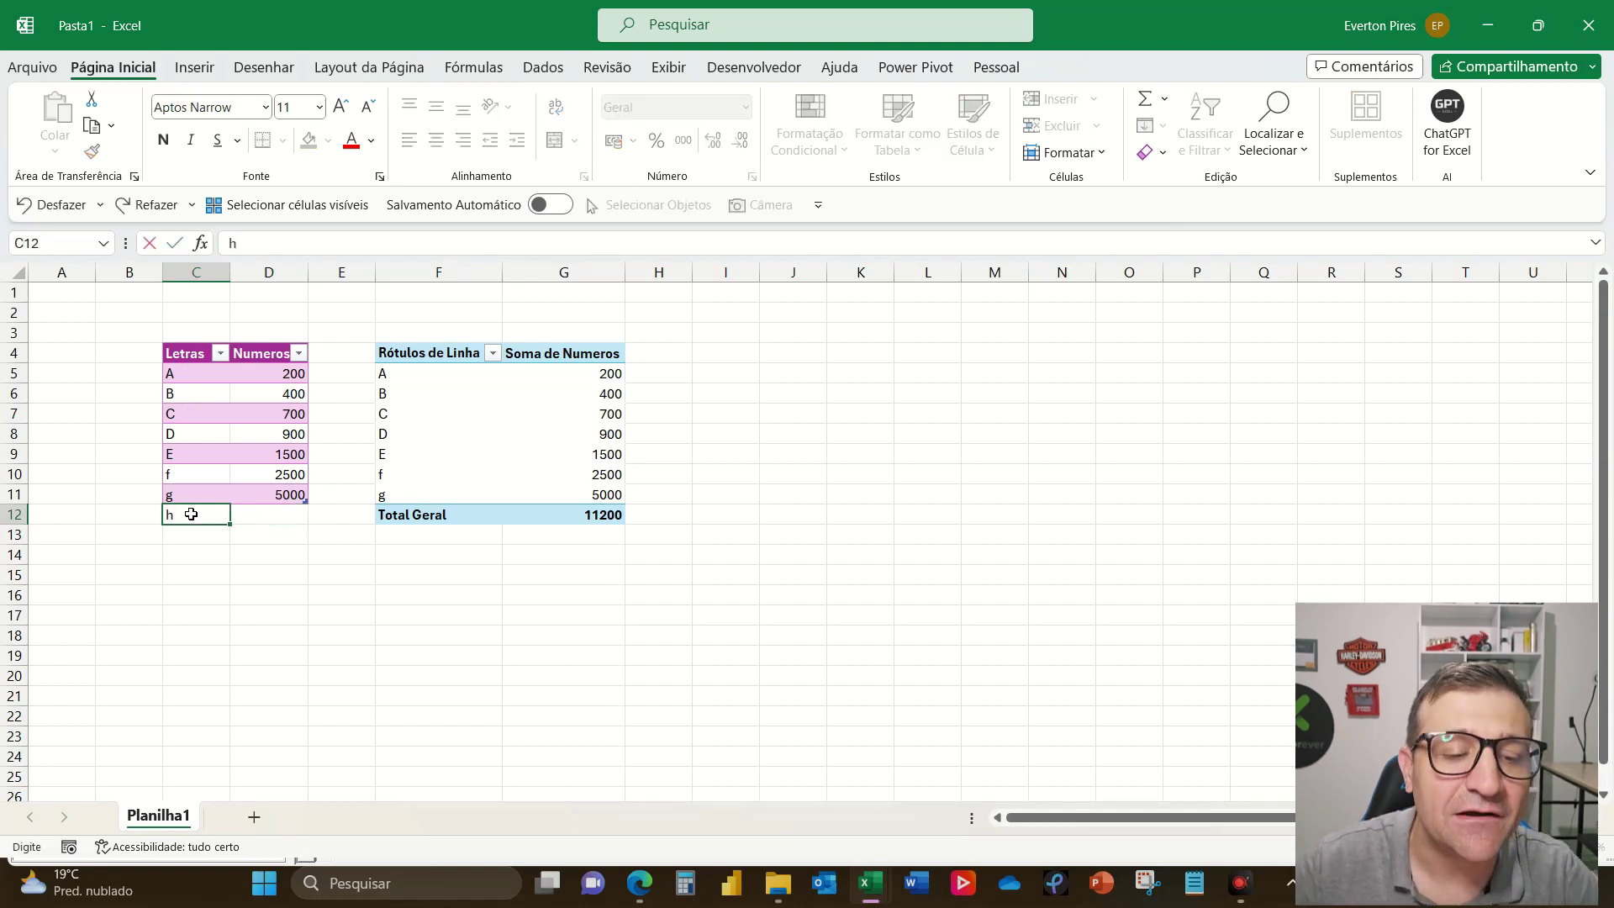
pyautogui.press('Return')
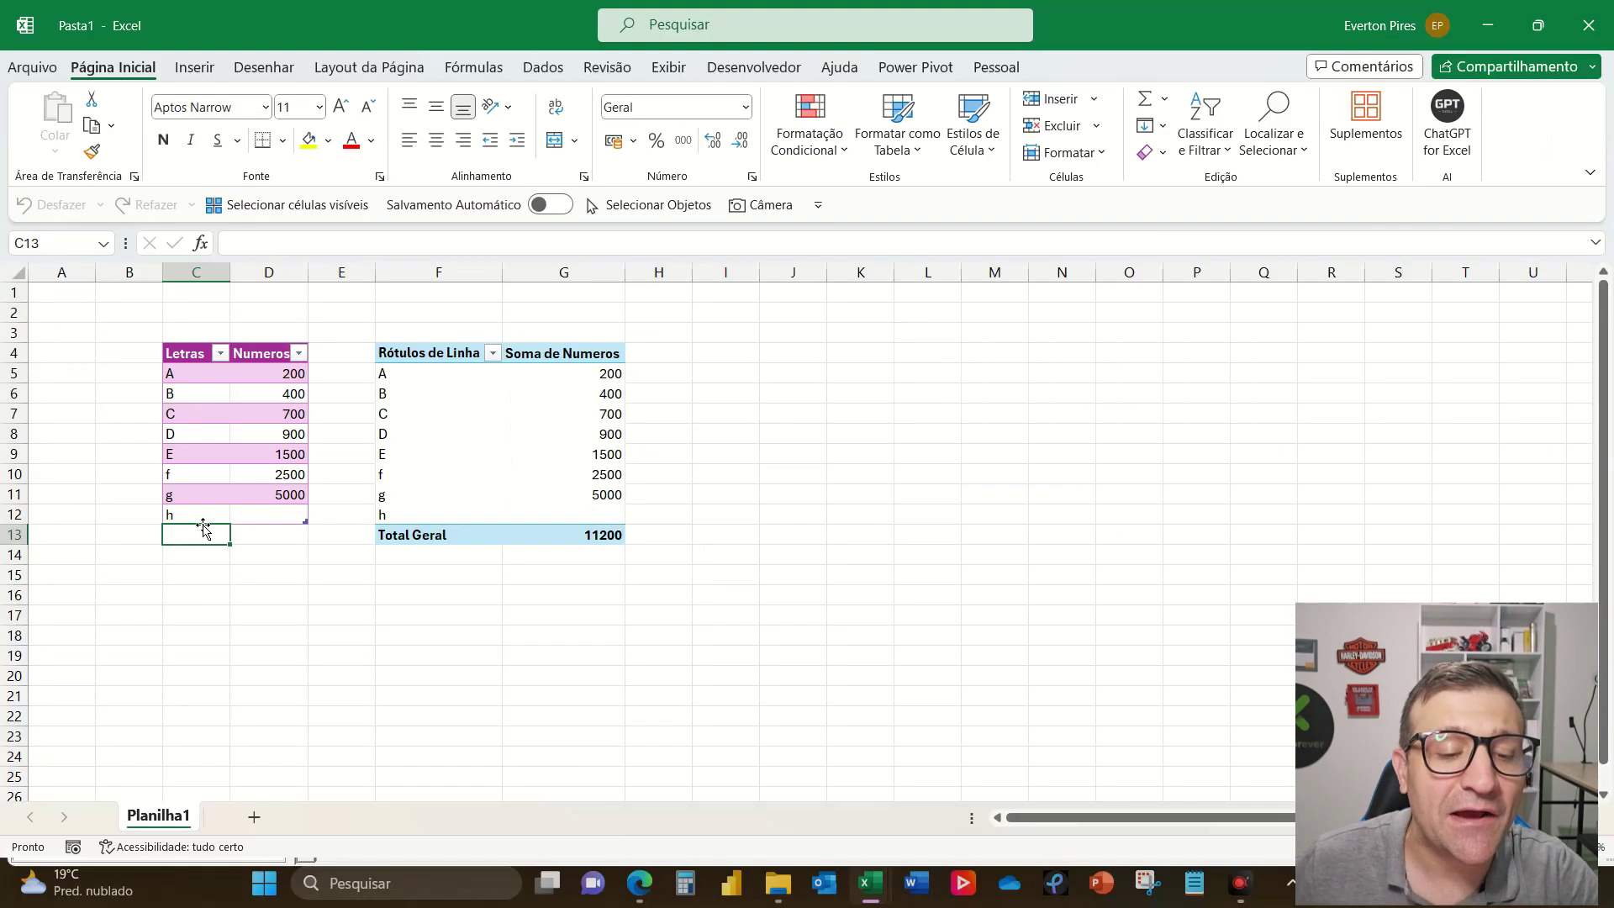
pyautogui.click(252, 513)
pyautogui.write('15000')
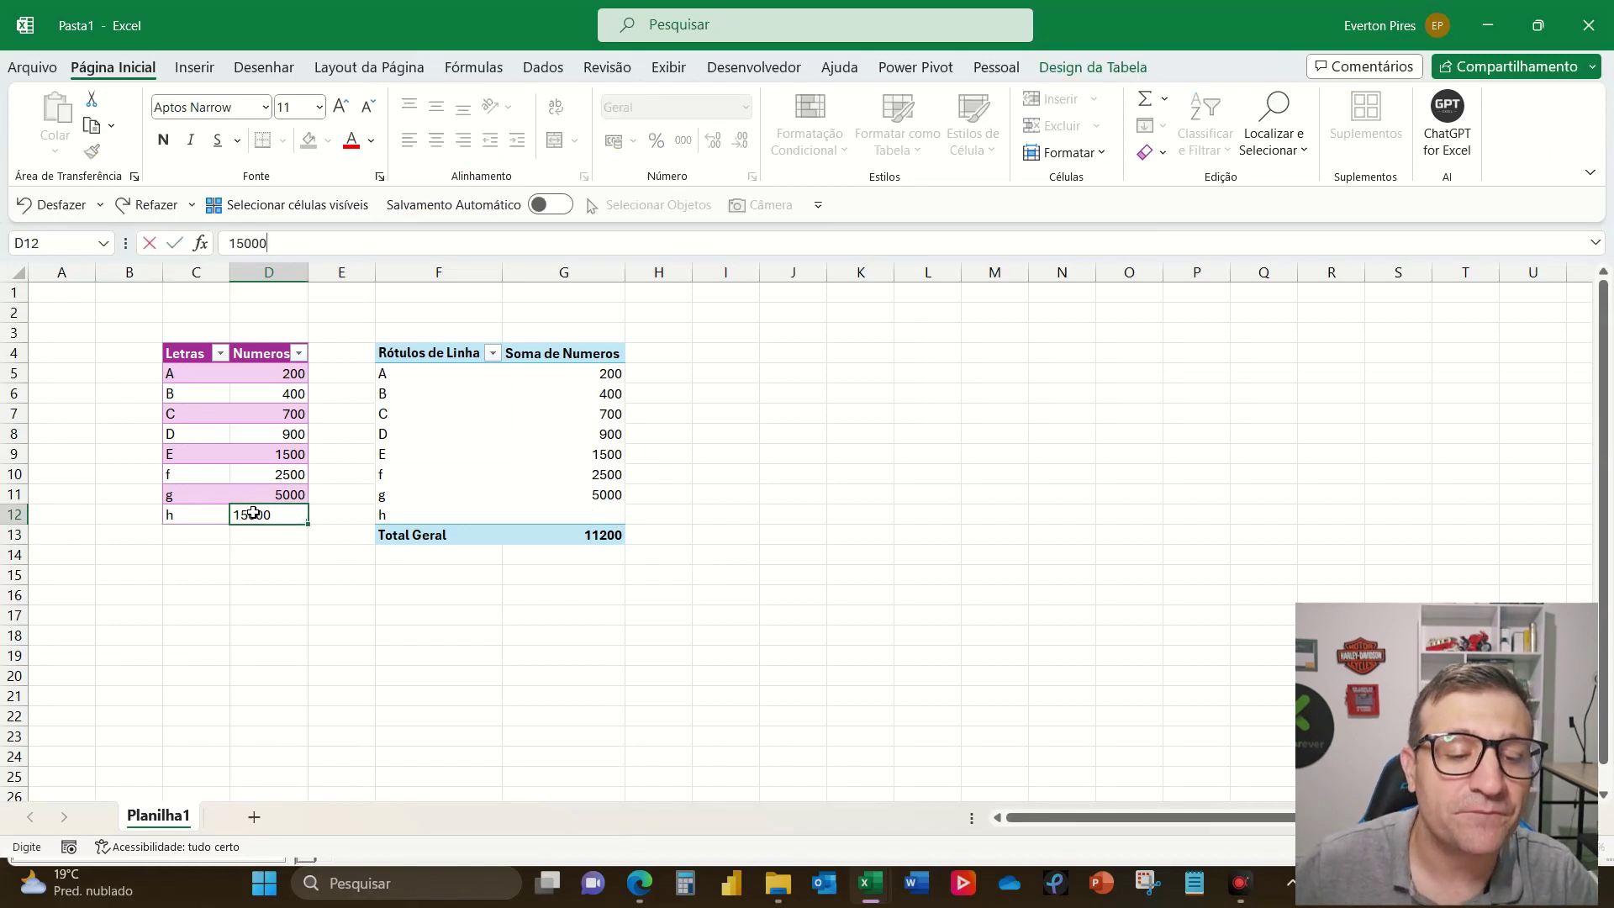
pyautogui.press('Return')
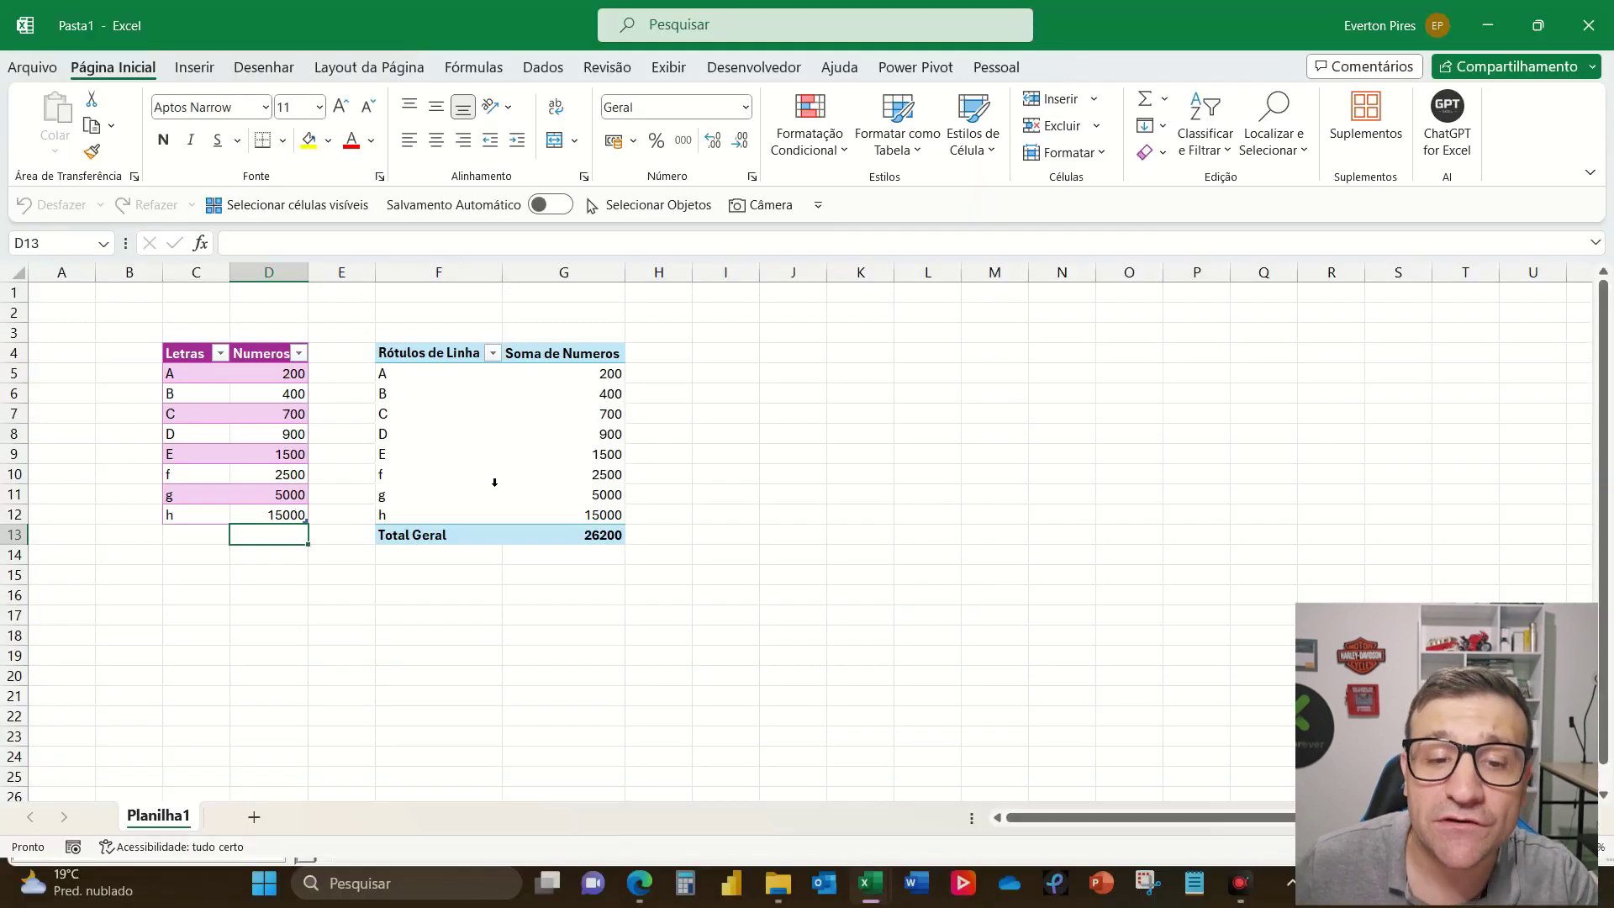
pyautogui.click(496, 454)
# Step: Refresh the pivot table with its right-click Atualizar (Refresh) command
pyautogui.rightClick(497, 454)
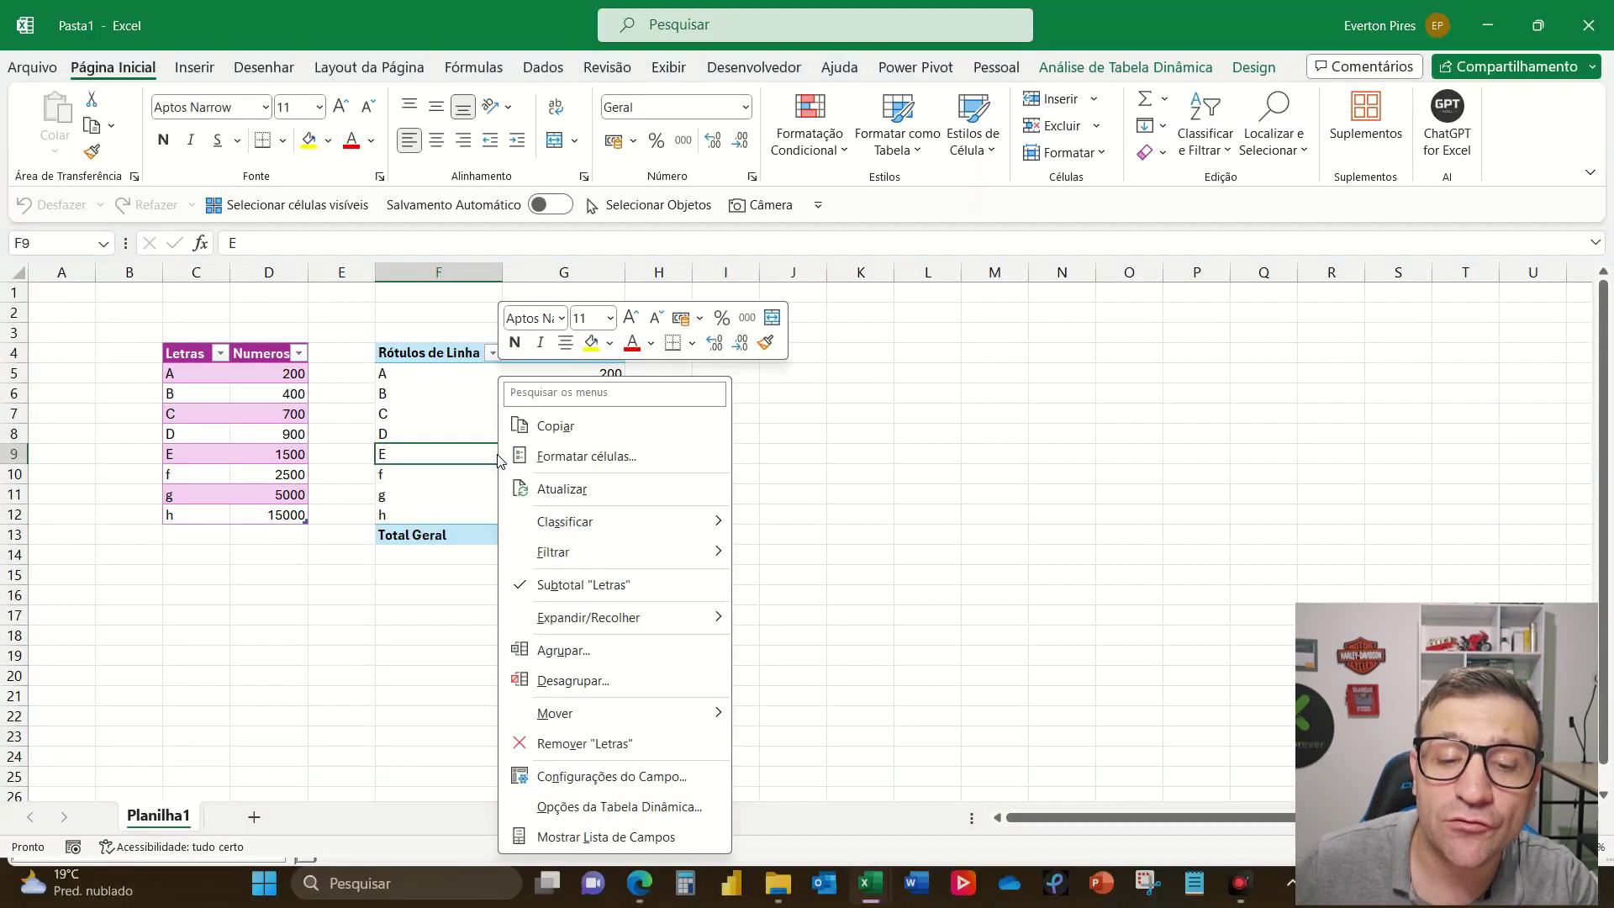
pyautogui.click(562, 490)
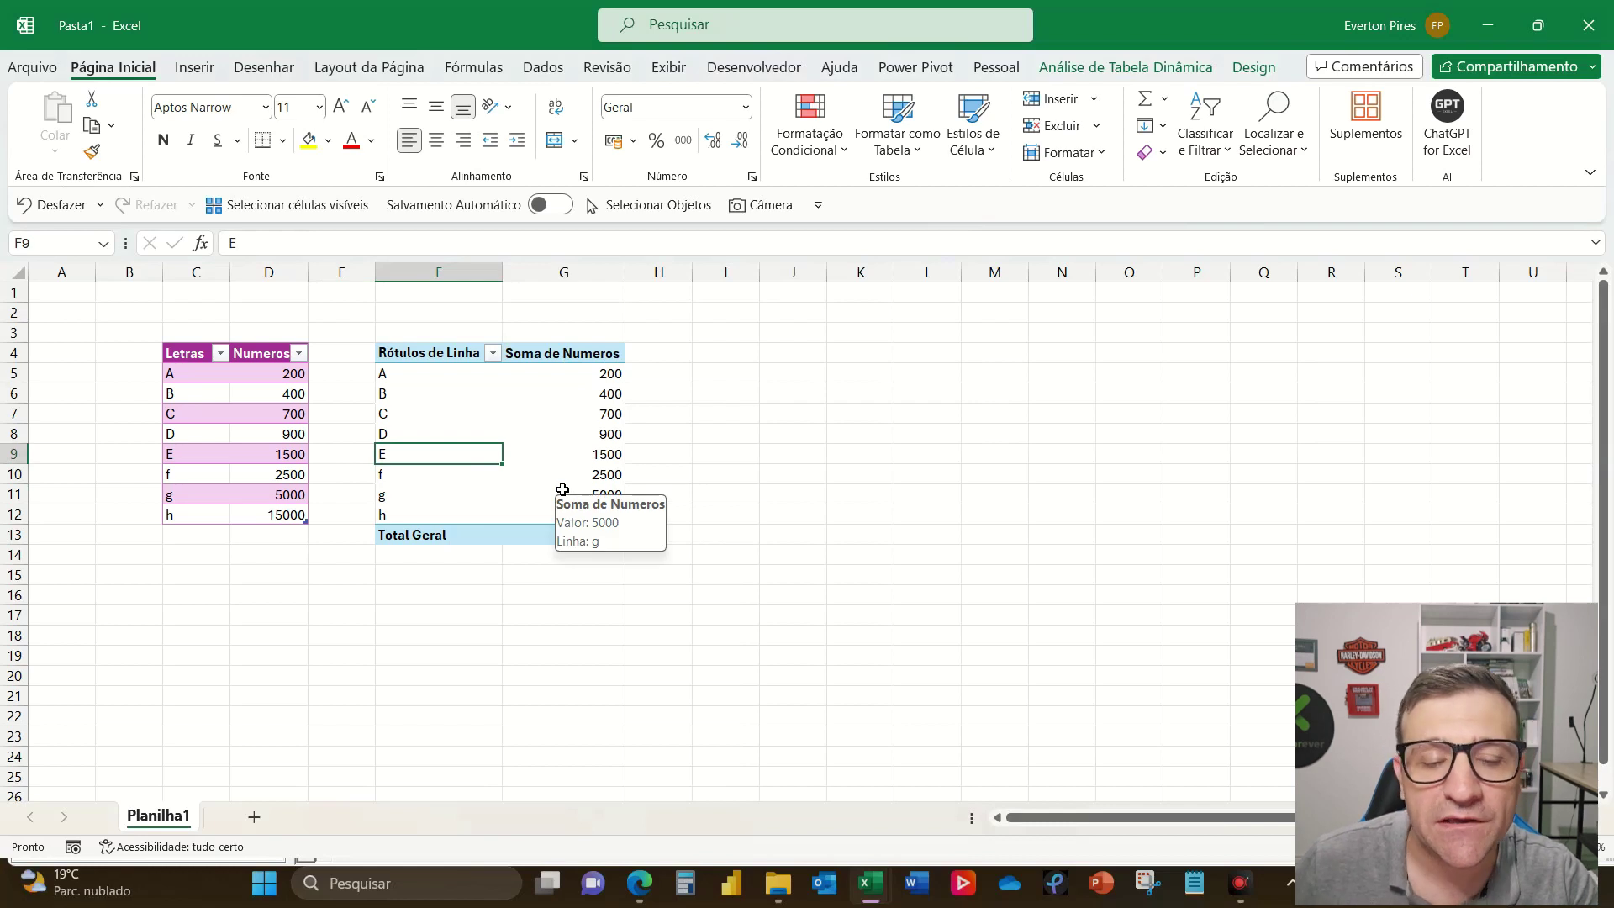